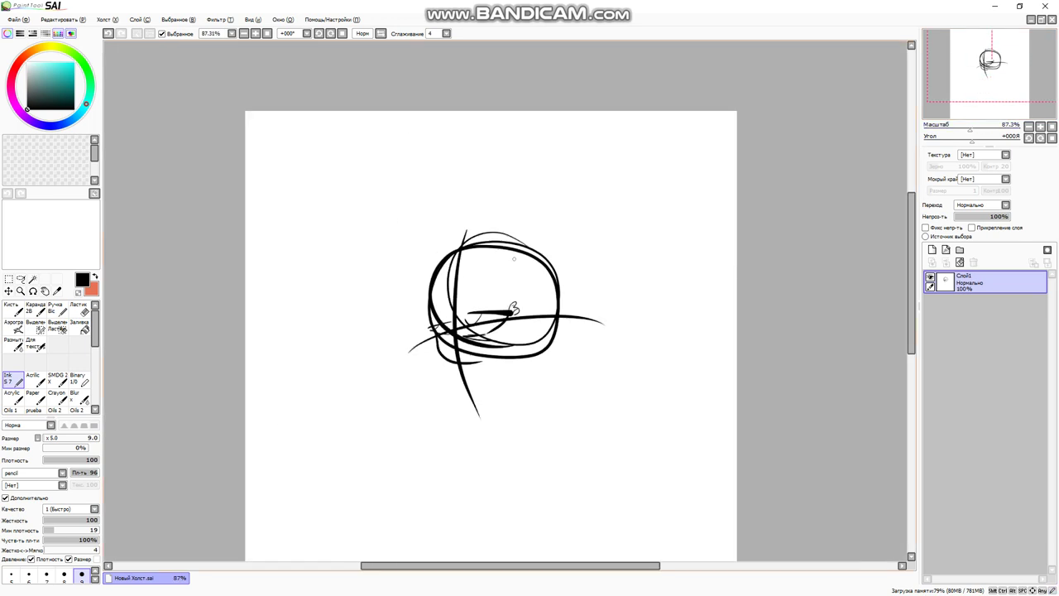
- Sketch the large curved horn and the hair tuft at its base on top of the head
mouse_move(498, 243)
mouse_down()
mouse_move(609, 212)
mouse_move(525, 181)
mouse_move(556, 273)
mouse_up()
key(ctrl+z)
scroll(497, 300, down, 3)
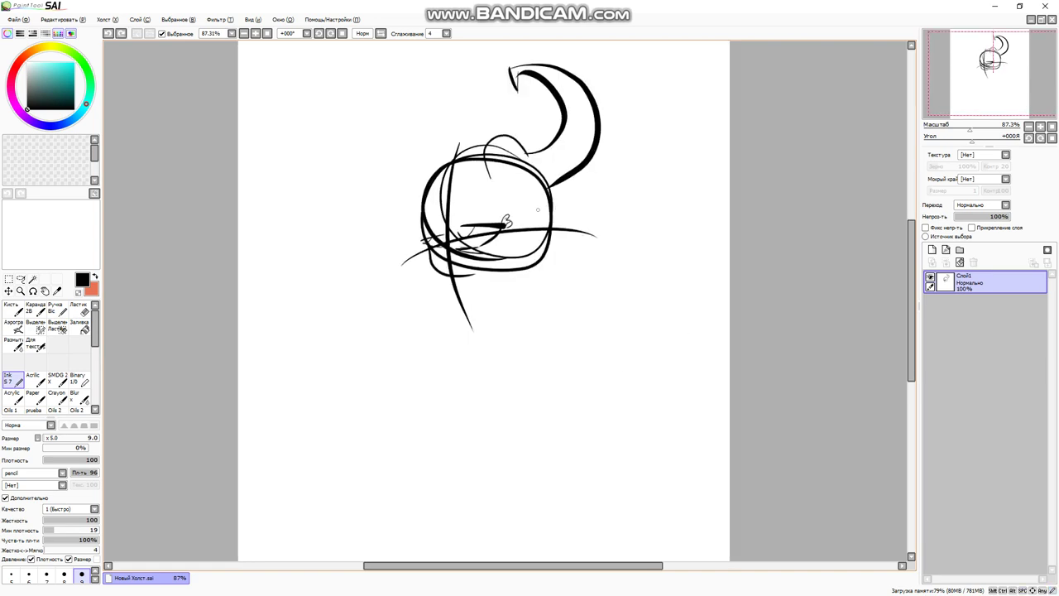
- Sketch the long drooping ear on the right side of the head and the smaller second horn with its tuft
drag(688, 203, 571, 249)
key(ctrl+z)
key(ctrl+z)
mouse_move(552, 192)
mouse_down()
mouse_move(651, 292)
mouse_move(815, 324)
mouse_up()
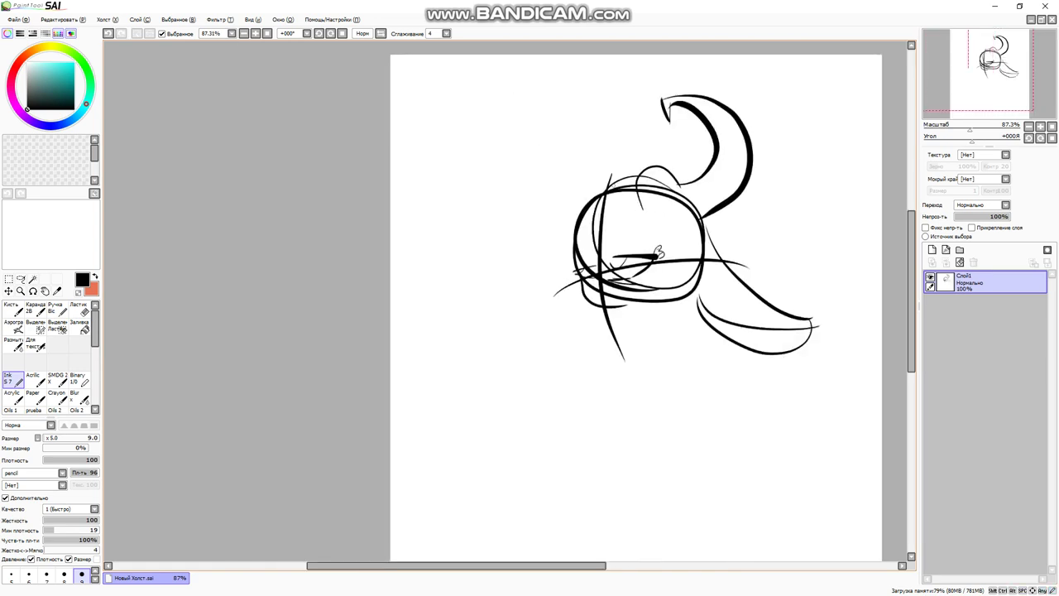
mouse_move(637, 258)
mouse_down()
mouse_move(591, 114)
mouse_move(563, 213)
mouse_up()
key(alt+Tab)
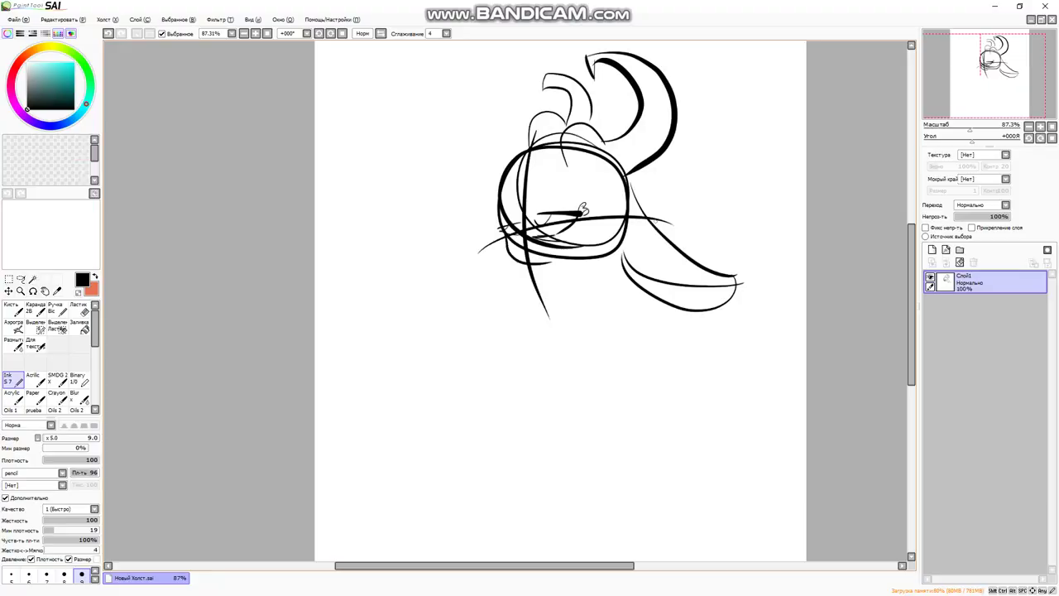
- Sketch the body below the head with a neck line and two ovals for the chest and hips
drag(536, 217, 611, 263)
drag(615, 303, 583, 422)
drag(651, 362, 588, 260)
drag(534, 222, 407, 422)
drag(513, 273, 472, 277)
drag(455, 355, 451, 399)
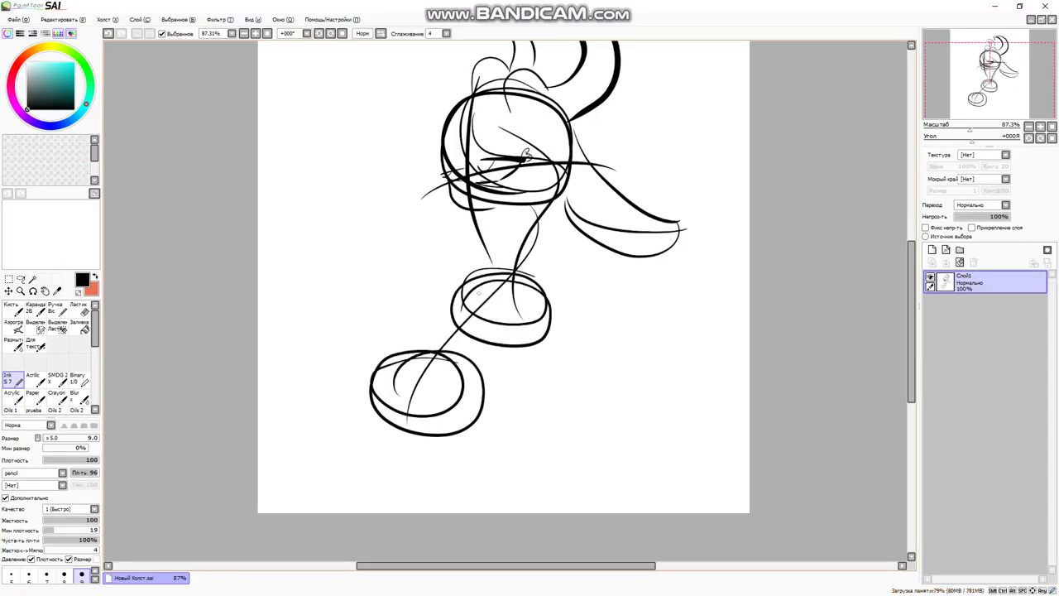
- Sketch the shoulders, a small oval beside the hips, and the long wavy hair to the left of the head
drag(497, 262, 461, 292)
drag(460, 291, 543, 382)
drag(530, 266, 513, 377)
key(ctrl+z)
mouse_move(529, 186)
mouse_down()
mouse_move(430, 306)
mouse_move(407, 447)
mouse_up()
drag(406, 451, 476, 420)
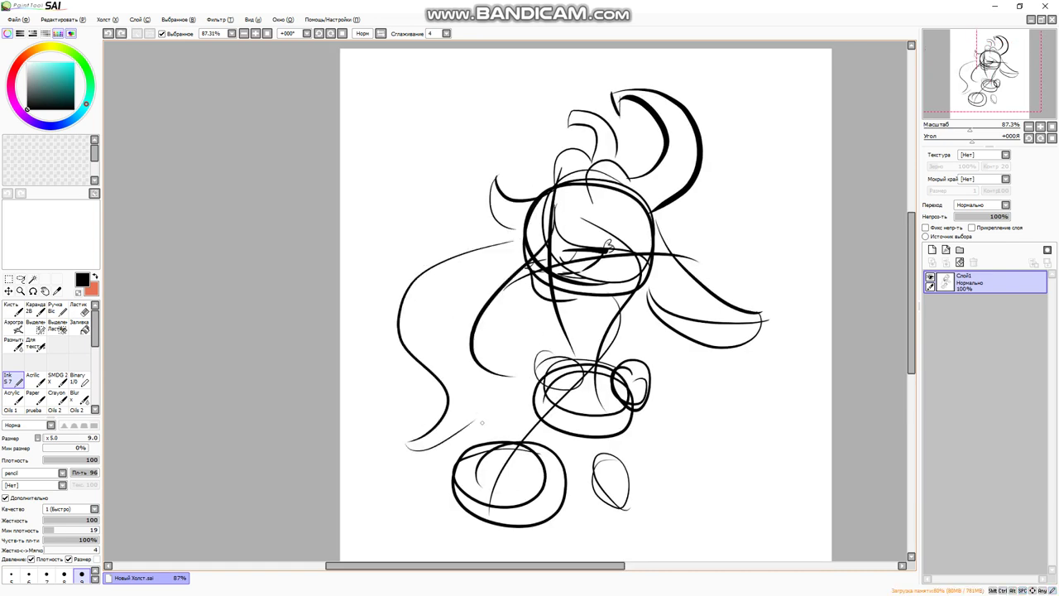
- Sketch the hair behind the ear on the right of the body and the leg outlines below the hips
drag(699, 336, 687, 366)
drag(687, 365, 636, 263)
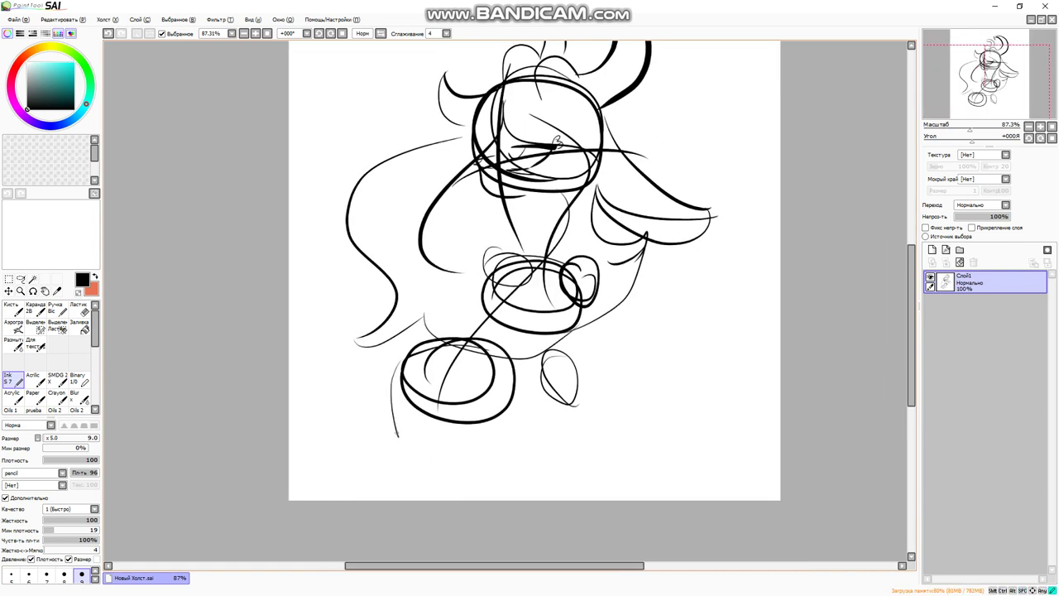
drag(506, 318, 543, 310)
drag(580, 249, 527, 303)
- Lower the sketch layer's opacity to 12% and add a new layer above it for the line art
drag(1008, 216, 963, 216)
click(932, 249)
drag(497, 331, 511, 365)
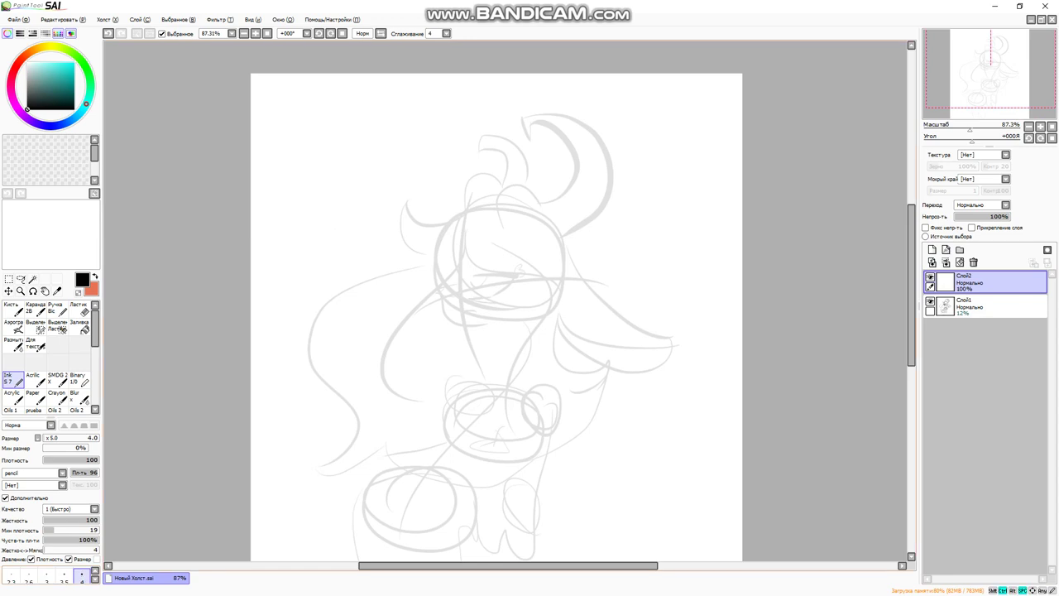
scroll(547, 326, up, 5)
drag(381, 376, 604, 297)
key(ctrl+z)
drag(581, 260, 461, 407)
key(ctrl+z)
drag(604, 238, 711, 432)
key(ctrl+z)
- Reduce the Ink brush size to 0.7 and ink the rounded tuft at the large horn's base
key(bracketleft)
key(bracketleft)
key(bracketleft)
key(bracketleft)
key(bracketleft)
mouse_move(402, 370)
mouse_down()
mouse_move(574, 208)
mouse_move(576, 263)
mouse_up()
drag(579, 265, 419, 421)
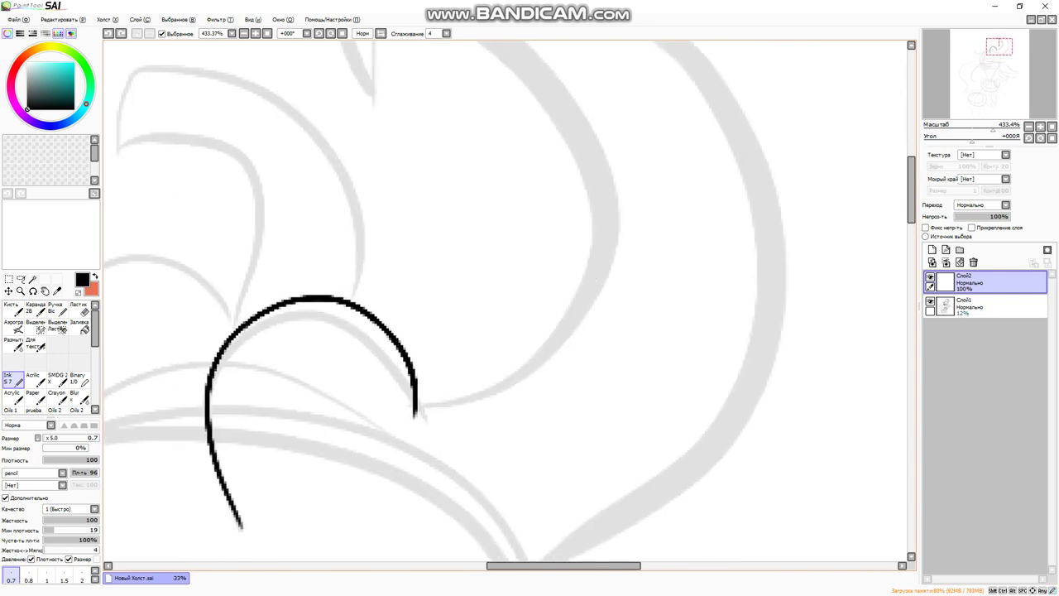
- Ink the inner edge, pointed tip and outer edge of the large horn in angular strokes
scroll(509, 307, down, 5)
scroll(509, 306, up, 3)
drag(459, 357, 553, 276)
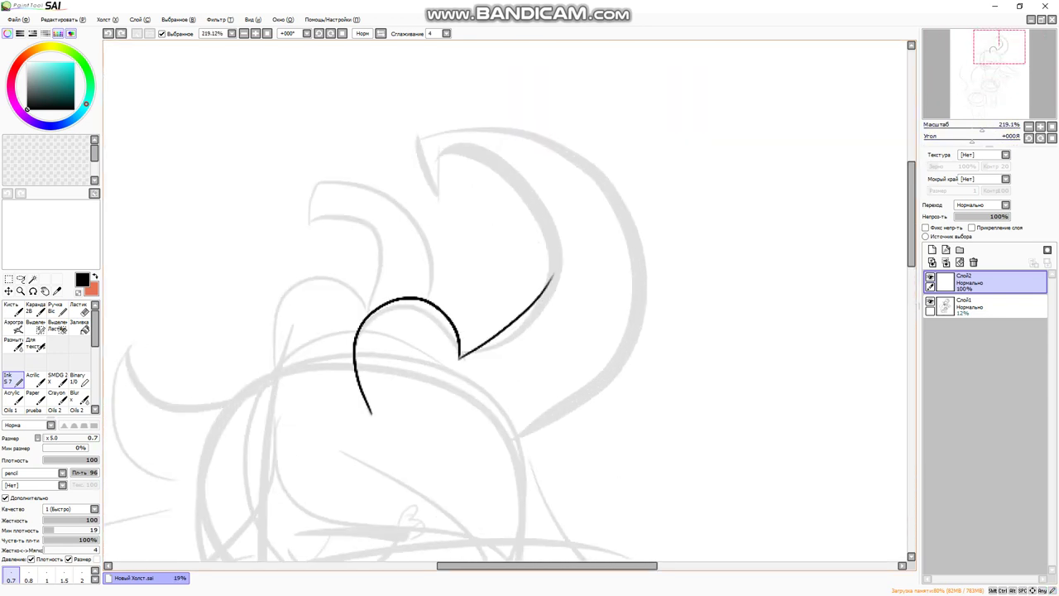
drag(510, 169, 554, 271)
key(ctrl+z)
mouse_move(505, 153)
mouse_down()
mouse_move(575, 210)
mouse_move(587, 245)
mouse_up()
drag(497, 372, 488, 255)
key(ctrl+z)
drag(580, 129, 523, 269)
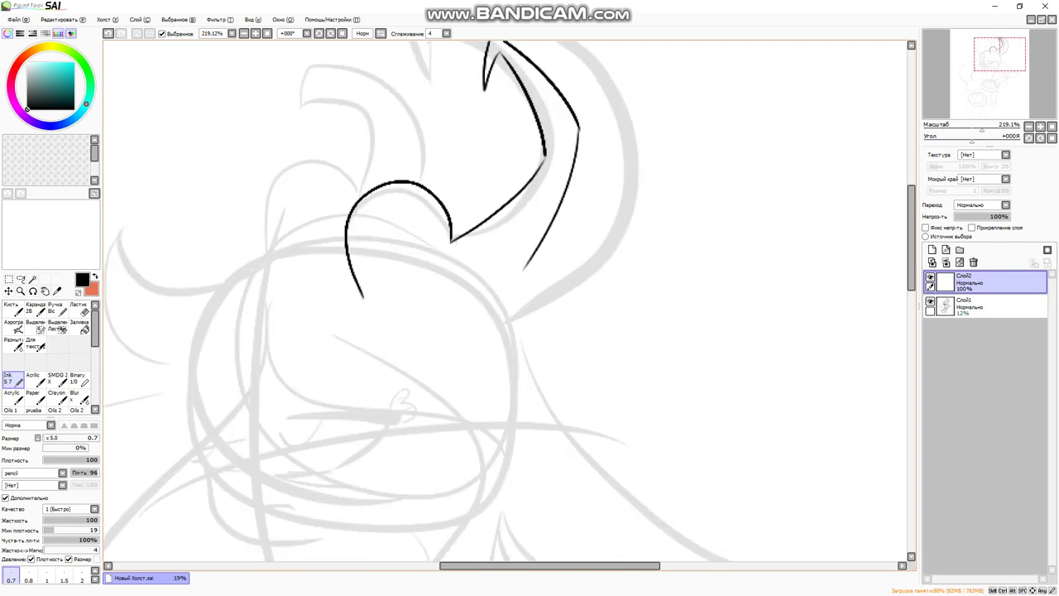
- Erase part of the large horn's outer edge and ink it again down toward the head
scroll(506, 302, up, 7)
scroll(506, 302, down, 15)
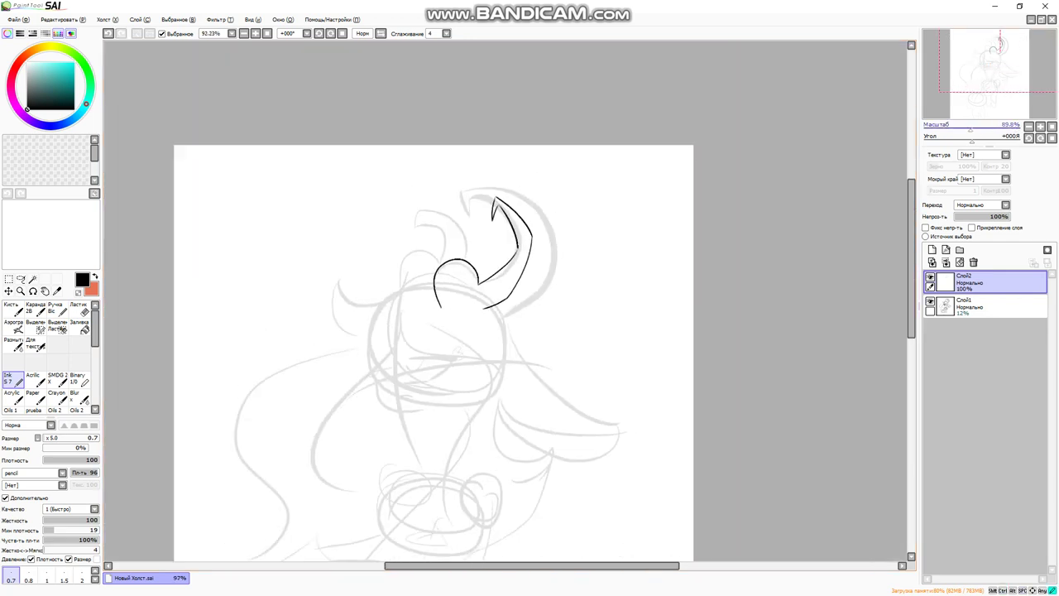
scroll(506, 302, up, 10)
key(e)
drag(475, 190, 457, 296)
key(n)
scroll(451, 240, up, 5)
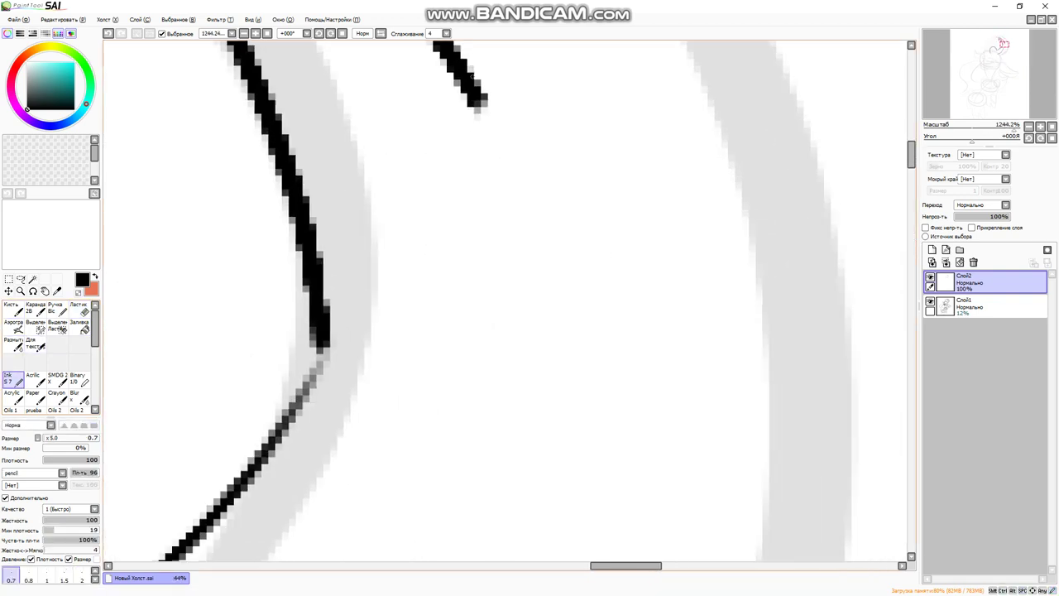
drag(544, 136, 414, 435)
scroll(457, 365, down, 5)
scroll(457, 365, up, 1)
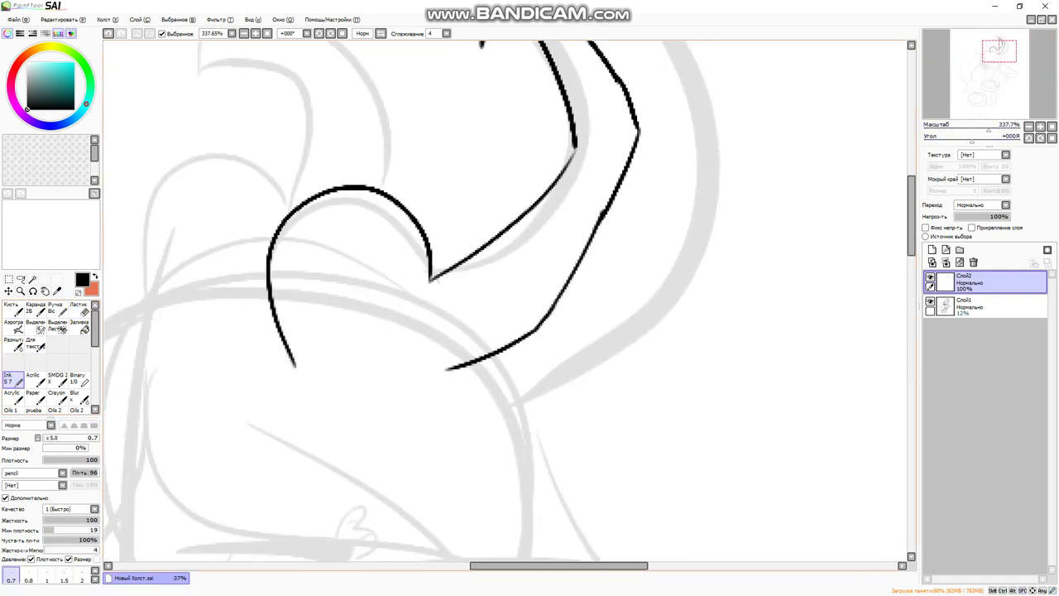
- Ink the flicked hair tuft and the long wavy hair with its curled end on the left side of the head
key(e)
click(13, 380)
mouse_move(548, 314)
mouse_down()
mouse_move(448, 368)
mouse_move(341, 455)
mouse_move(673, 479)
mouse_move(664, 437)
mouse_move(804, 235)
mouse_up()
key(ctrl+z)
scroll(505, 302, down, 3)
drag(485, 218, 644, 169)
drag(546, 271, 485, 225)
drag(529, 331, 504, 223)
drag(520, 158, 381, 469)
drag(579, 331, 435, 343)
- Ink the fringe curve across the face and the front hair lock hanging down beside it
mouse_move(453, 142)
mouse_down()
mouse_move(521, 217)
mouse_move(570, 209)
mouse_move(513, 352)
mouse_up()
key(ctrl+z)
key(ctrl+z)
mouse_move(559, 180)
mouse_down()
mouse_move(545, 264)
mouse_move(496, 401)
mouse_up()
drag(497, 402, 441, 297)
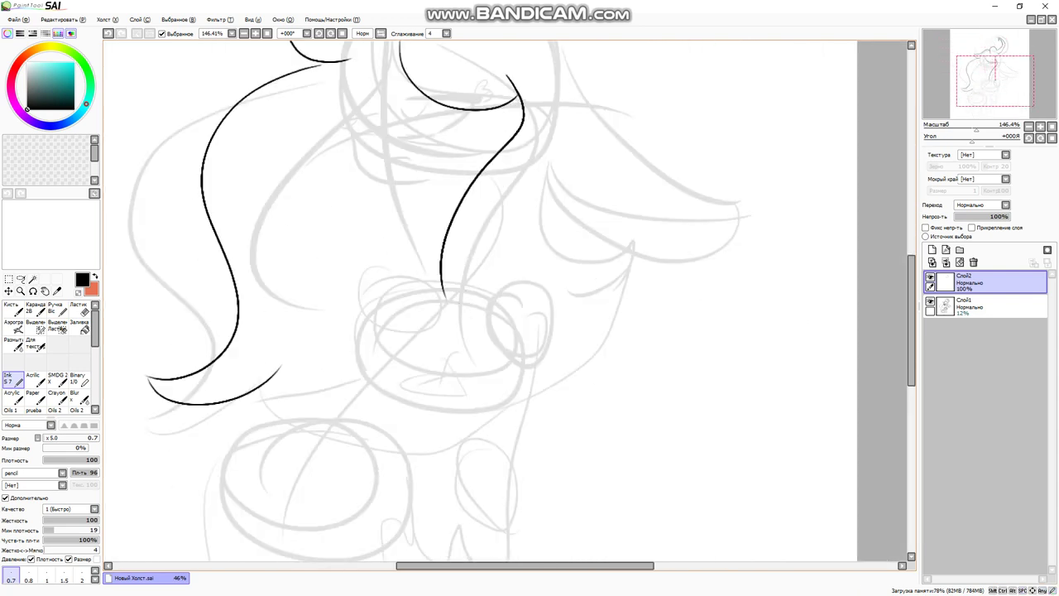
- Extend the front hair lock down over the chest and ink the hair along the head's right side above the ear
drag(553, 168, 447, 475)
key(ctrl+z)
key(ctrl+z)
drag(444, 273, 451, 454)
mouse_move(496, 289)
mouse_down()
mouse_move(463, 372)
mouse_move(373, 443)
mouse_up()
drag(477, 166, 407, 368)
key(ctrl+z)
drag(417, 170, 495, 254)
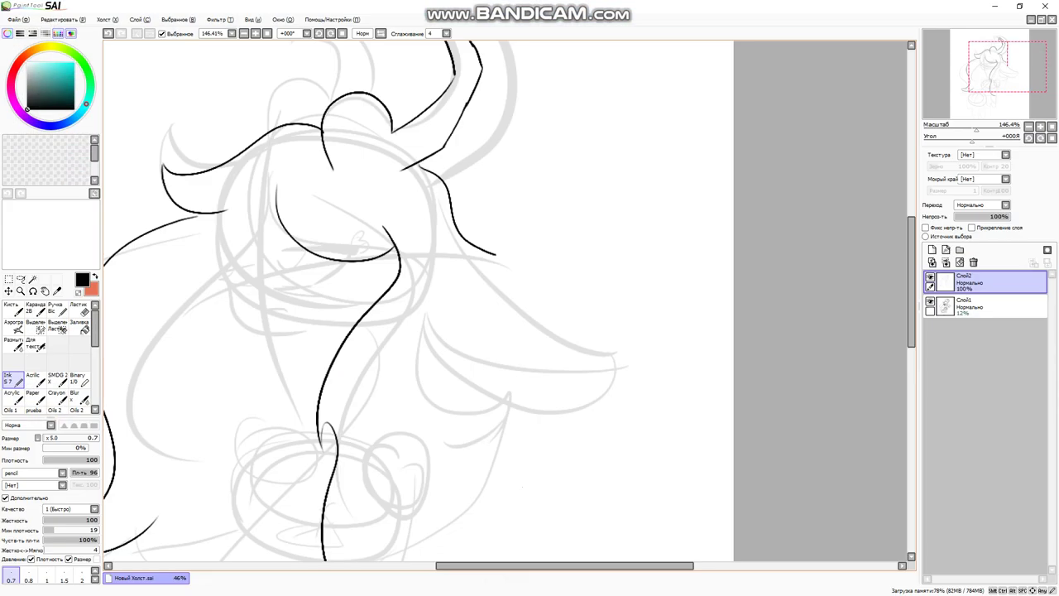
- Ink the upper edge, inner fold, lower edge and rounded tip of the large ear
mouse_move(497, 331)
mouse_down()
mouse_move(535, 323)
mouse_move(447, 280)
mouse_up()
key(ctrl+z)
key(ctrl+z)
key(ctrl+z)
key(ctrl+z)
mouse_move(462, 207)
mouse_down()
mouse_move(623, 295)
mouse_move(651, 296)
mouse_move(543, 378)
mouse_up()
drag(413, 331, 608, 300)
key(ctrl+z)
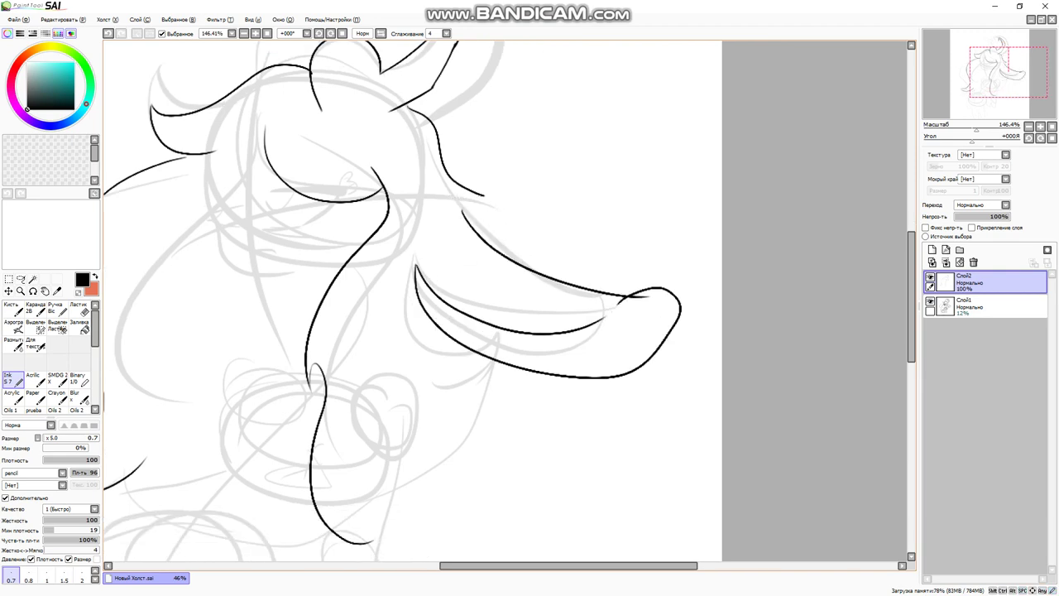
- Join the ear's inner fold to its upper edge near the tip and erase the overshooting line end
scroll(633, 317, up, 5)
drag(378, 374, 586, 223)
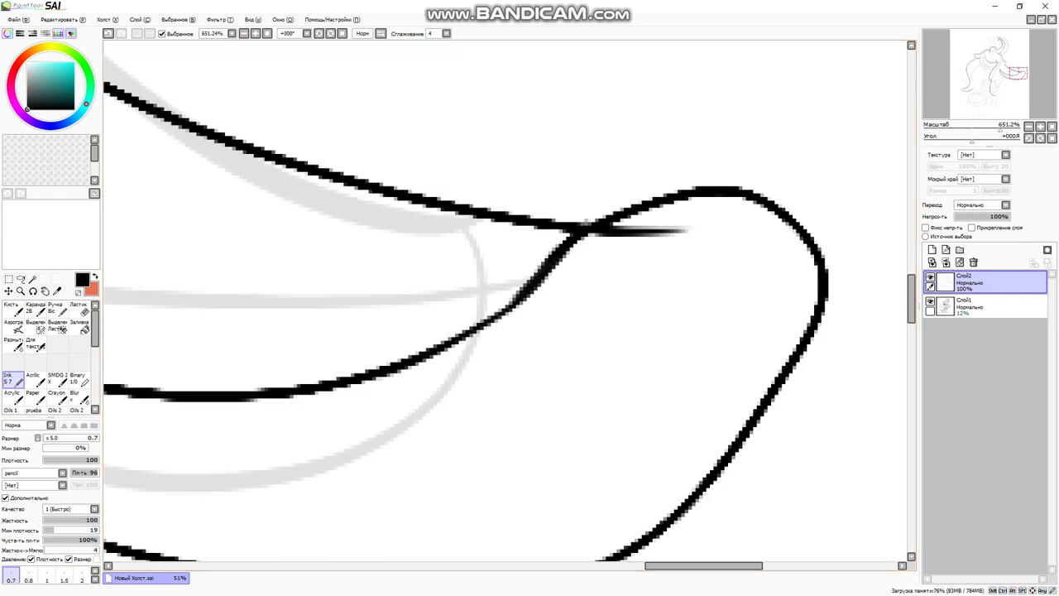
key(e)
drag(686, 278, 616, 261)
scroll(616, 261, down, 5)
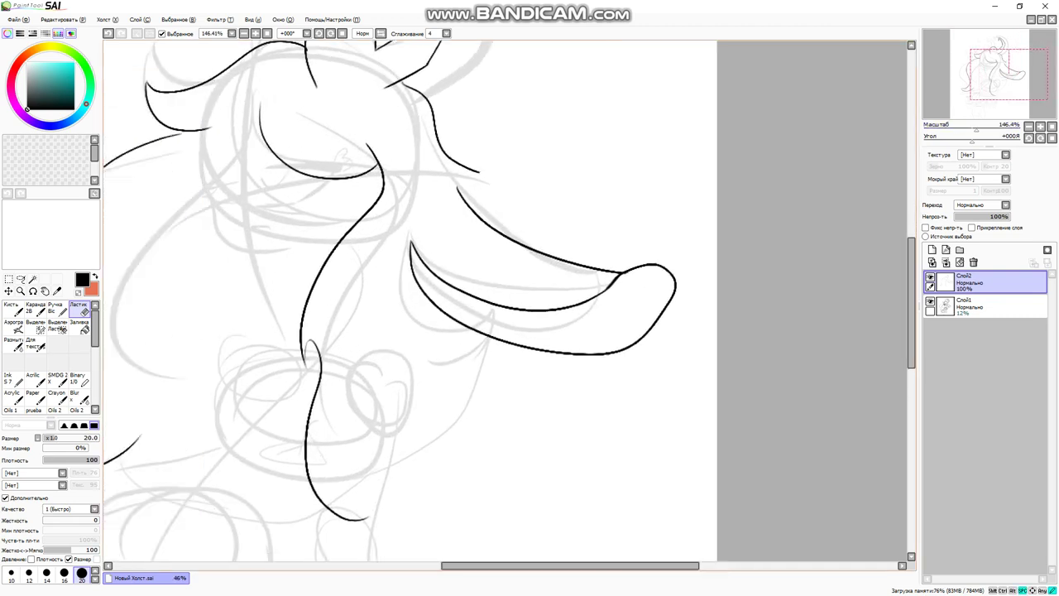
- Erase the start of the ear's inner fold and ink jagged fur and hair strands around the ear's base
scroll(439, 185, up, 5)
mouse_move(440, 184)
mouse_down()
mouse_move(390, 124)
mouse_move(513, 289)
mouse_move(525, 286)
mouse_up()
key(n)
scroll(524, 286, down, 3)
scroll(529, 249, up, 2)
mouse_move(542, 145)
mouse_down()
mouse_move(499, 173)
mouse_move(444, 291)
mouse_up()
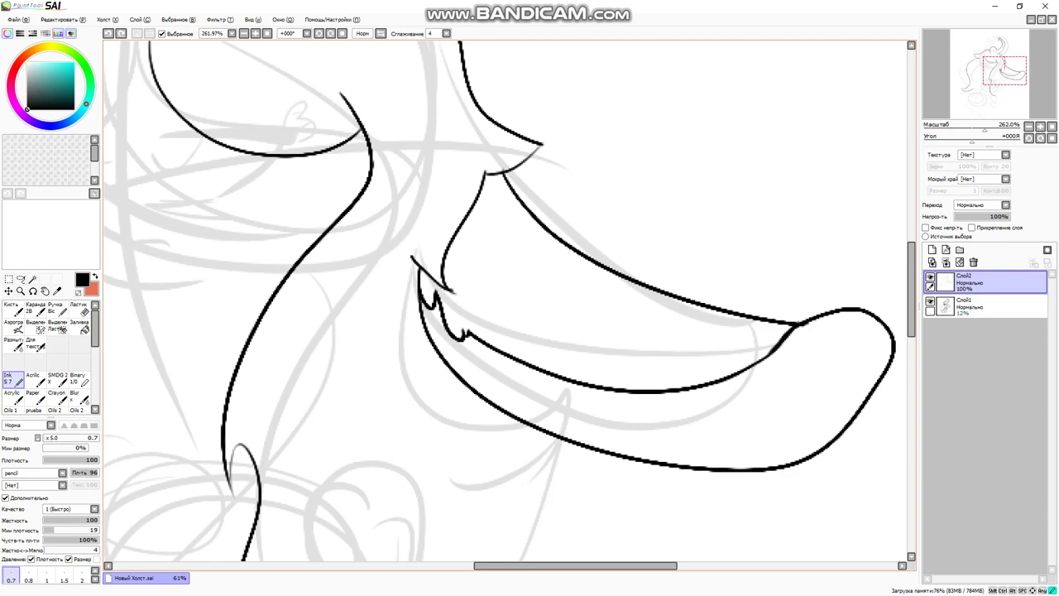
- Ink the hair lock hanging below the ear and close it with jagged ends toward the front lock
scroll(505, 297, down, 8)
mouse_move(517, 301)
mouse_down()
mouse_move(521, 294)
mouse_move(476, 414)
mouse_up()
key(ctrl+z)
drag(468, 278, 404, 418)
drag(505, 253, 485, 313)
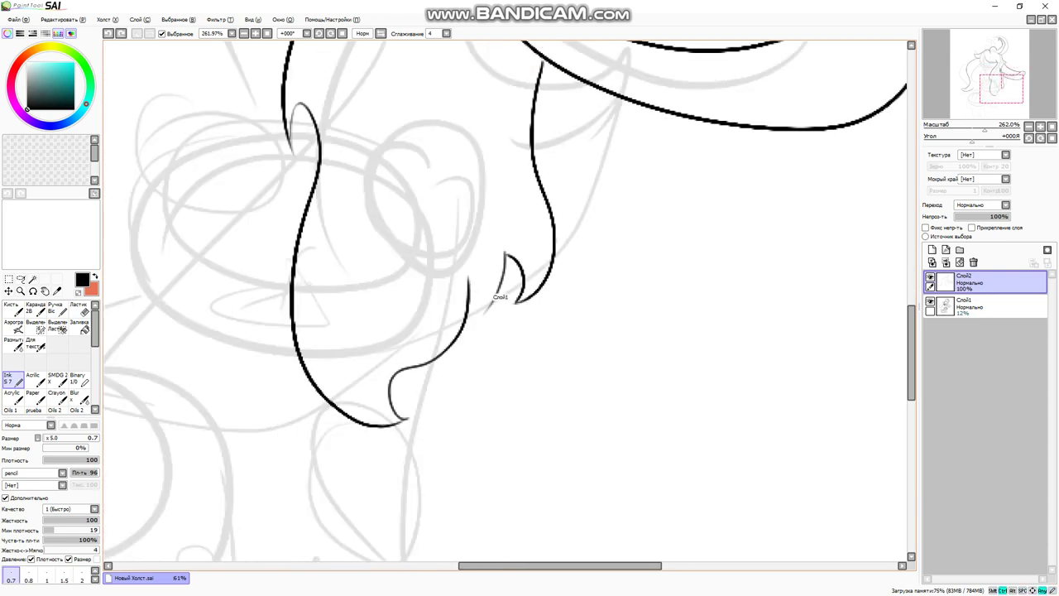
scroll(505, 298, down, 5)
scroll(505, 298, up, 4)
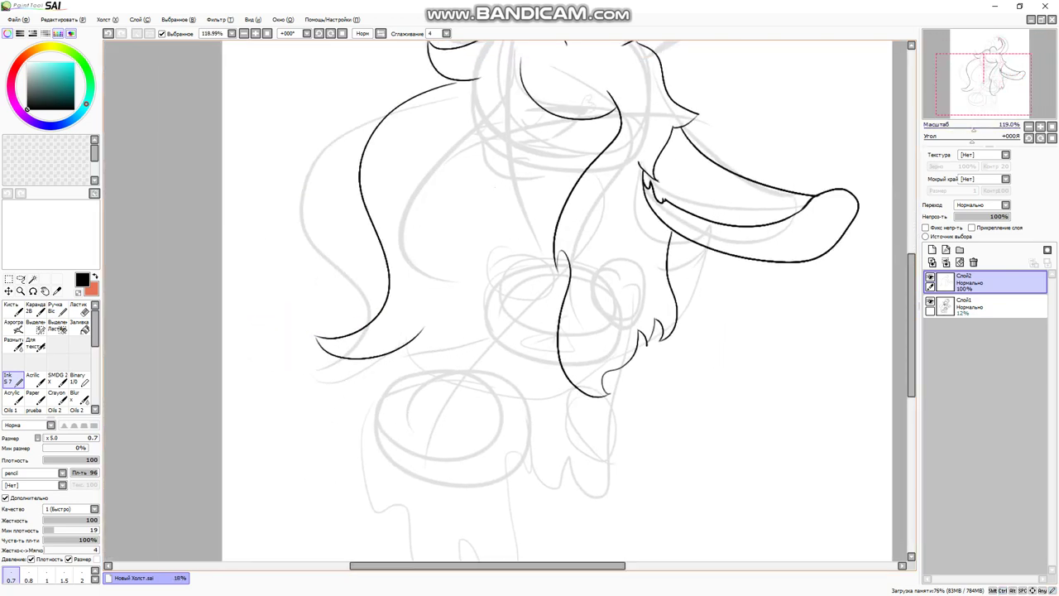
- Ink the curved hair lock running down the left side of the face
scroll(504, 298, up, 3)
scroll(505, 298, down, 3)
drag(565, 166, 374, 401)
key(ctrl+z)
drag(571, 217, 403, 495)
scroll(505, 298, up, 1)
drag(652, 296, 409, 419)
key(ctrl+z)
- Ink the cheek and chin outline between the left hair lock and the front lock
drag(432, 295, 407, 382)
key(ctrl+z)
mouse_move(469, 298)
mouse_down()
mouse_move(406, 419)
mouse_move(650, 442)
mouse_up()
key(ctrl+z)
mouse_move(413, 297)
mouse_down()
mouse_move(439, 401)
mouse_move(627, 424)
mouse_move(611, 420)
mouse_up()
key(ctrl+z)
drag(513, 331, 503, 273)
key(ctrl+z)
mouse_move(399, 238)
mouse_down()
mouse_move(660, 355)
mouse_move(416, 268)
mouse_move(660, 357)
mouse_up()
key(ctrl+z)
- Ink the half-round iris under the fringe and the lower eyelid line of the right eye
drag(505, 306, 434, 318)
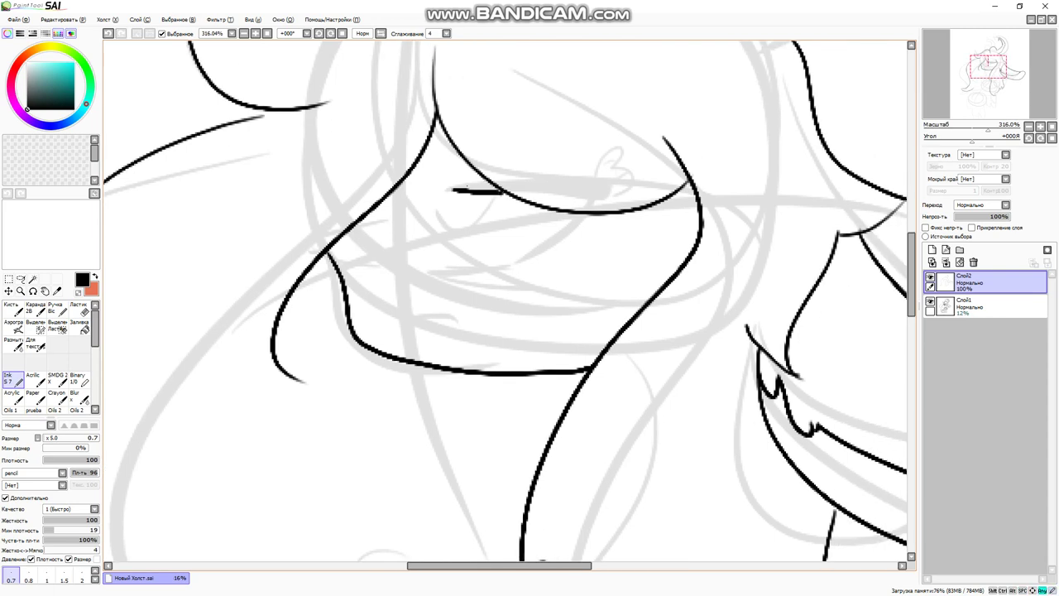
mouse_move(589, 214)
mouse_down()
mouse_move(444, 258)
mouse_move(555, 277)
mouse_up()
key(ctrl+z)
mouse_move(450, 260)
mouse_down()
mouse_move(558, 278)
mouse_move(530, 297)
mouse_up()
scroll(515, 243, up, 5)
drag(414, 170, 657, 174)
mouse_move(127, 182)
mouse_down()
mouse_move(493, 224)
mouse_move(549, 164)
mouse_move(617, 37)
mouse_up()
- Ink the lashes of both eyes and a short mouth line above the chin
mouse_move(293, 355)
mouse_down()
mouse_move(551, 352)
mouse_move(454, 459)
mouse_up()
drag(391, 397, 546, 352)
drag(561, 351, 579, 401)
key(ctrl+z)
scroll(539, 361, down, 4)
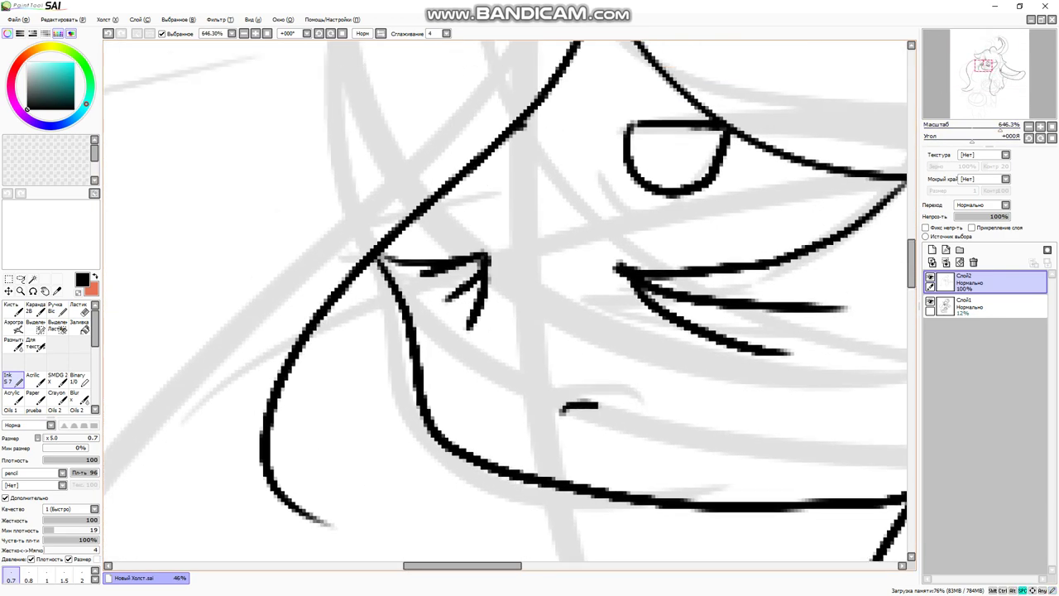
- Ink the smaller second horn and the rounded tuft at its base on top of the head
scroll(510, 306, down, 5)
scroll(496, 248, up, 4)
mouse_move(271, 434)
mouse_down()
mouse_move(318, 336)
mouse_move(429, 341)
mouse_move(538, 370)
mouse_move(424, 266)
mouse_up()
key(ctrl+z)
key(ctrl+z)
key(ctrl+z)
key(ctrl+z)
mouse_move(422, 212)
mouse_down()
mouse_move(625, 221)
mouse_move(583, 224)
mouse_move(601, 372)
mouse_up()
key(ctrl+z)
drag(579, 228, 599, 374)
key(ctrl+z)
key(ctrl+minus)
key(ctrl+minus)
key(ctrl+minus)
key(ctrl+minus)
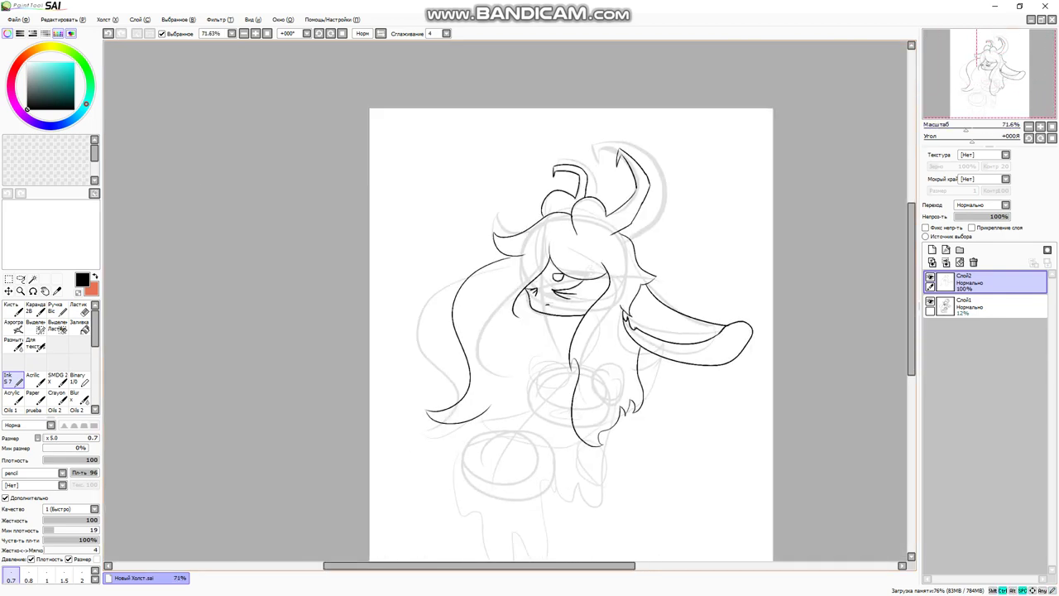
key(ctrl+plus)
key(ctrl+plus)
key(ctrl+plus)
key(ctrl+plus)
key(super)
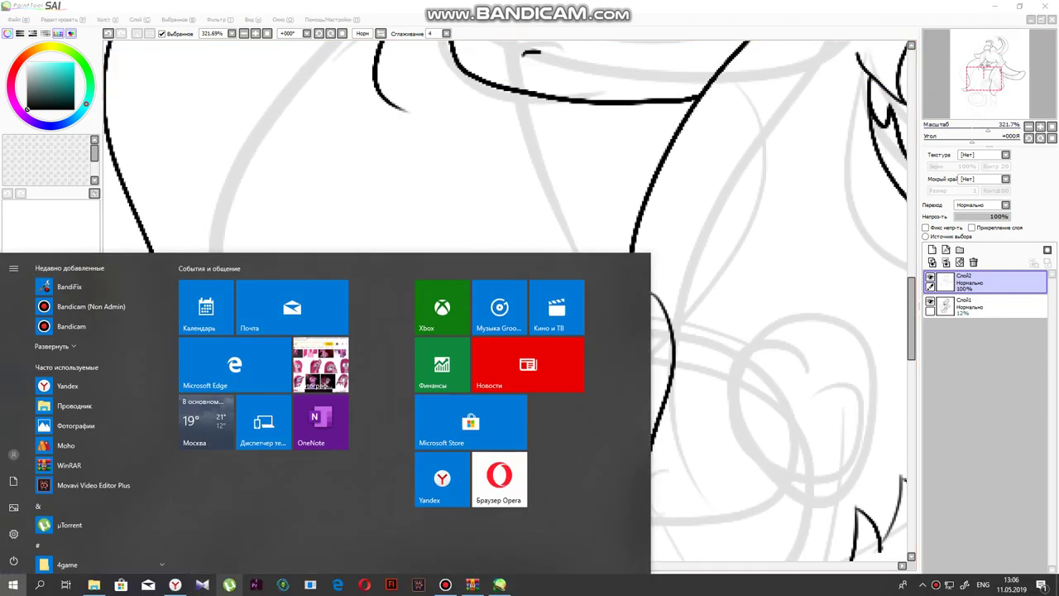
- Check the character reference pictures in the browser and ink the curved base of the collar's spike
key(alt+Tab)
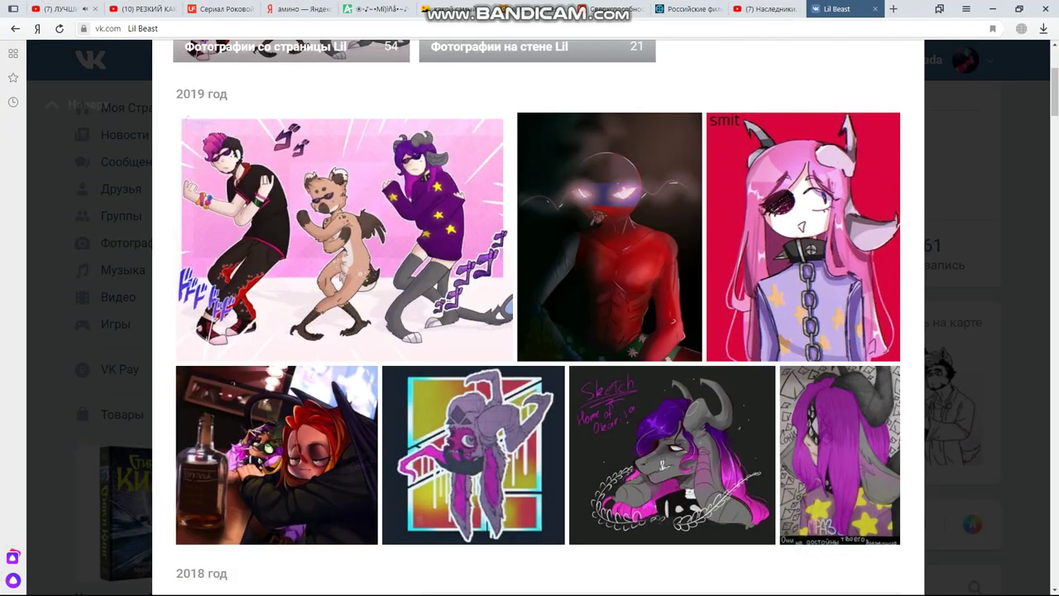
key(alt+Tab)
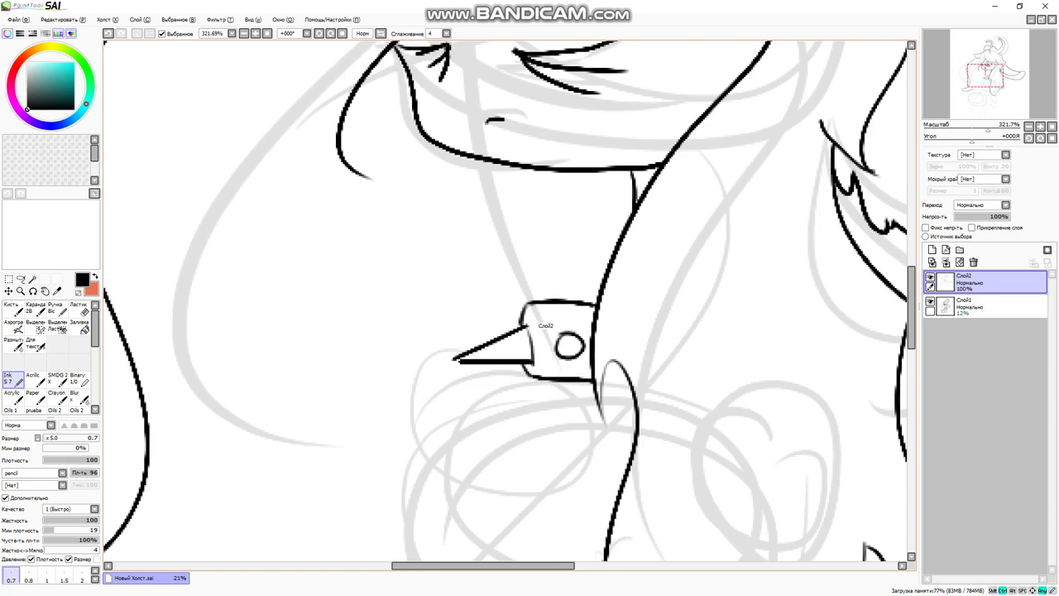
drag(534, 340, 536, 360)
mouse_move(497, 331)
mouse_down()
mouse_move(547, 322)
mouse_move(614, 146)
mouse_up()
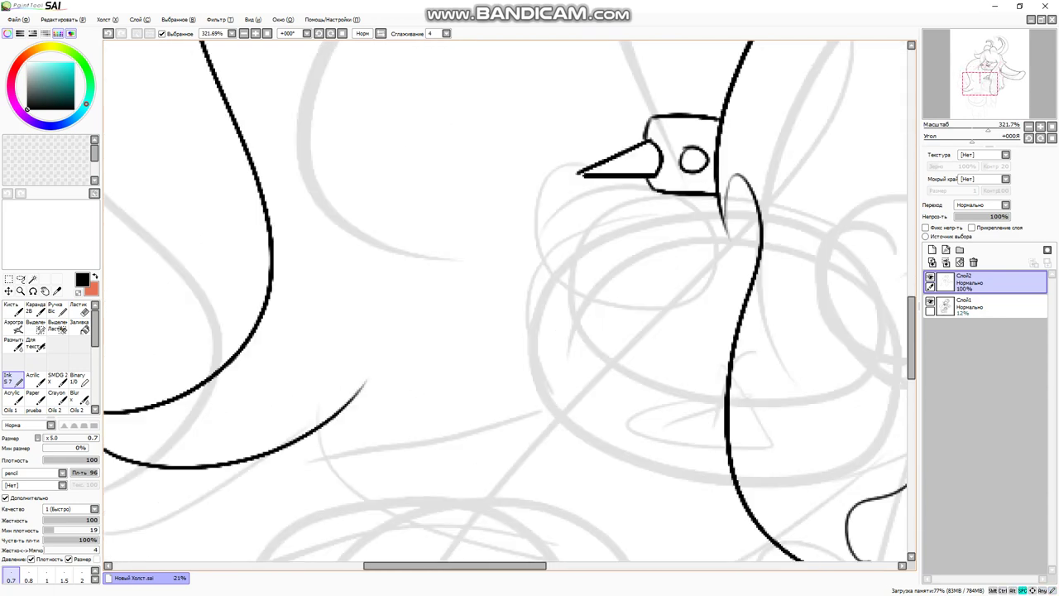
- Ink the rounded chest outline from just below the collar down to the waist
drag(620, 212, 521, 328)
drag(579, 332, 556, 227)
key(ctrl+z)
drag(612, 118, 503, 320)
key(ctrl+z)
mouse_move(594, 96)
mouse_down()
mouse_move(503, 335)
mouse_move(687, 137)
mouse_up()
mouse_move(530, 331)
mouse_down()
mouse_move(580, 248)
mouse_move(489, 273)
mouse_up()
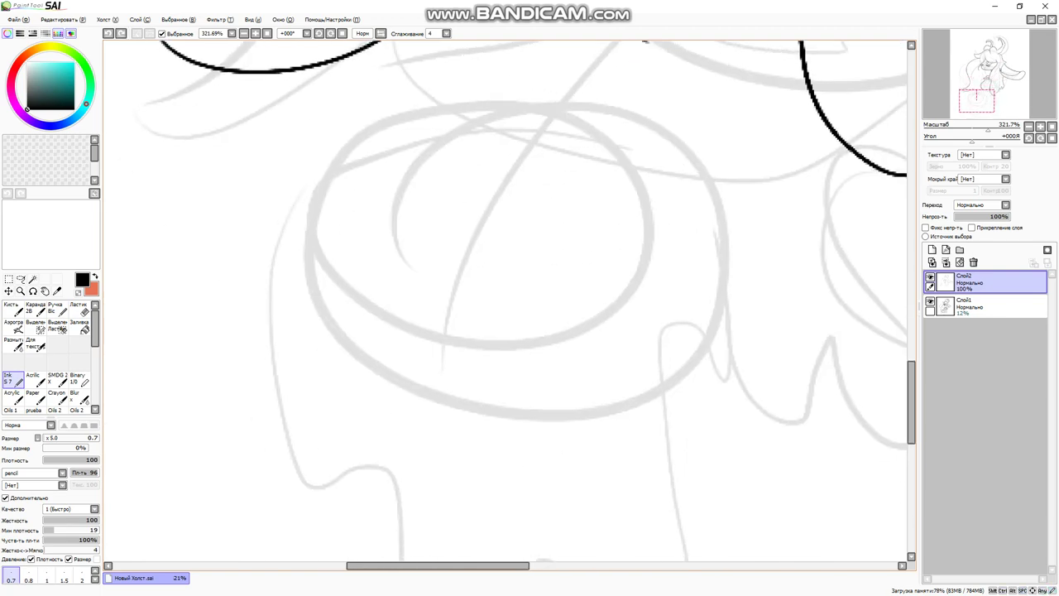
- Ink the long curved outer contour of the lower body from the waist down towards the hem
drag(629, 58, 524, 194)
key(ctrl+z)
drag(530, 431, 530, 231)
mouse_move(437, 37)
mouse_down()
mouse_move(354, 354)
mouse_move(426, 567)
mouse_up()
drag(461, 437, 508, 556)
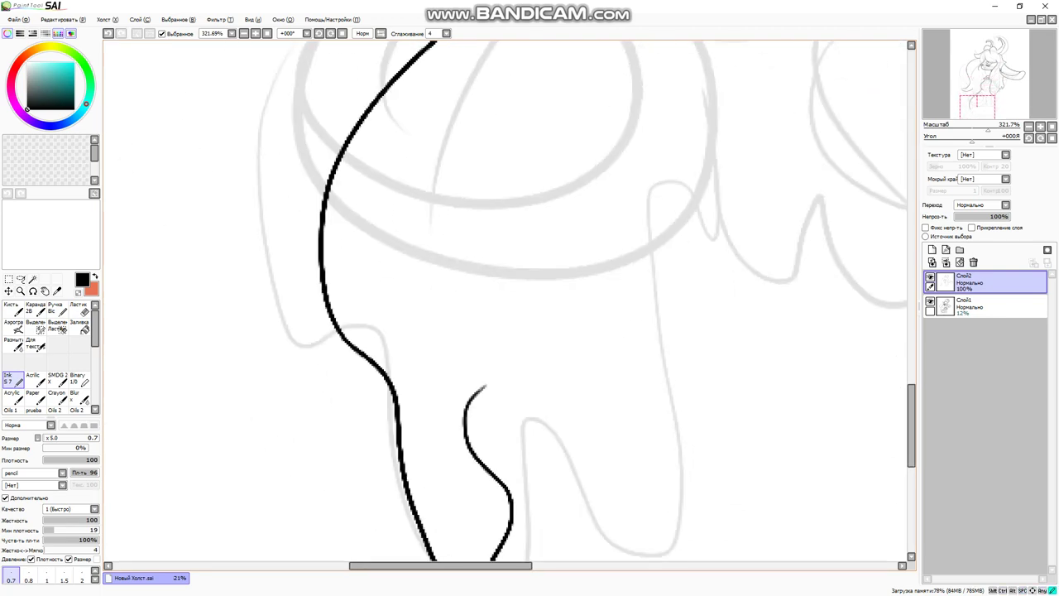
key(ctrl+z)
- Ink the first long dripping lobes along the body's lower edge, continuing from its outer contour
drag(530, 414, 530, 82)
drag(530, 165, 587, 258)
mouse_move(304, 233)
mouse_down()
mouse_move(321, 252)
mouse_move(444, 248)
mouse_up()
drag(529, 249, 530, 339)
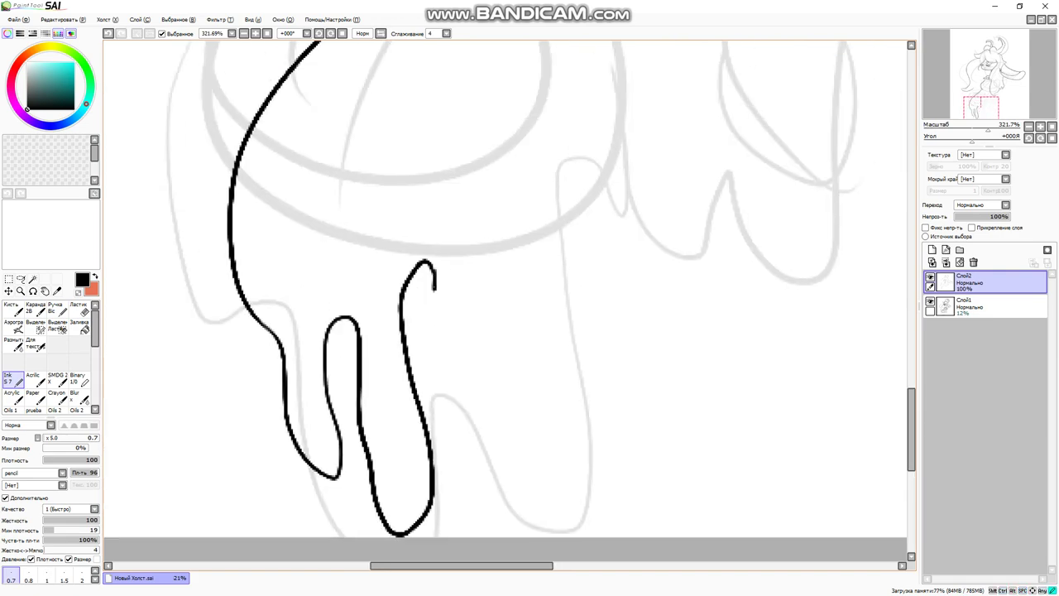
drag(451, 256, 434, 335)
scroll(529, 298, up, 2)
scroll(529, 298, down, 5)
scroll(530, 298, down, 1)
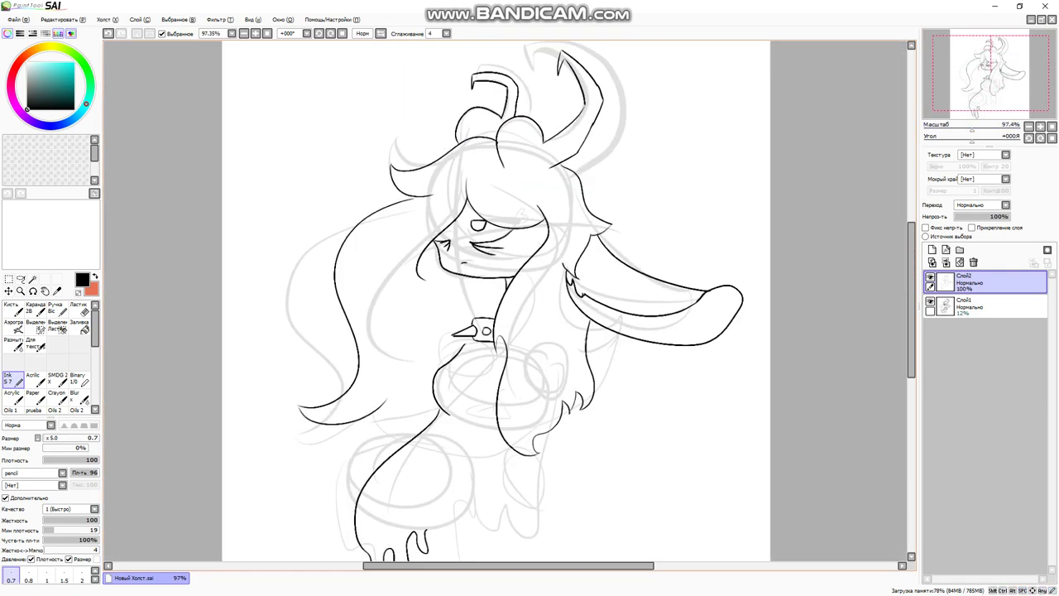
scroll(488, 331, up, 5)
scroll(530, 298, down, 6)
scroll(596, 418, up, 4)
key(ctrl+z)
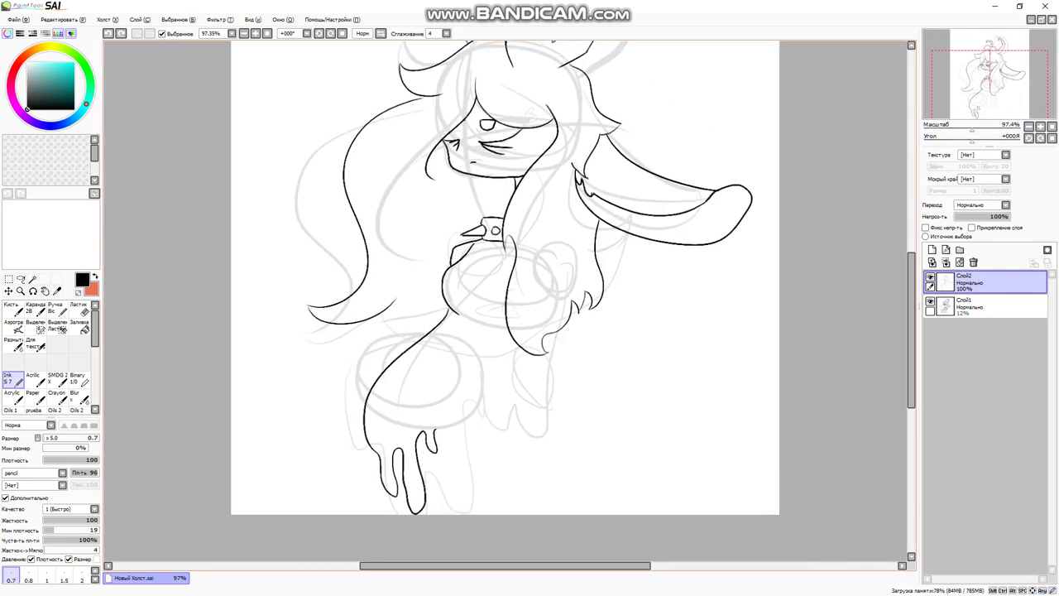
- Ink the long outer edge of the feathered wing, running down from beneath the ear
mouse_move(496, 289)
mouse_down()
mouse_move(424, 385)
mouse_move(390, 316)
mouse_move(564, 458)
mouse_up()
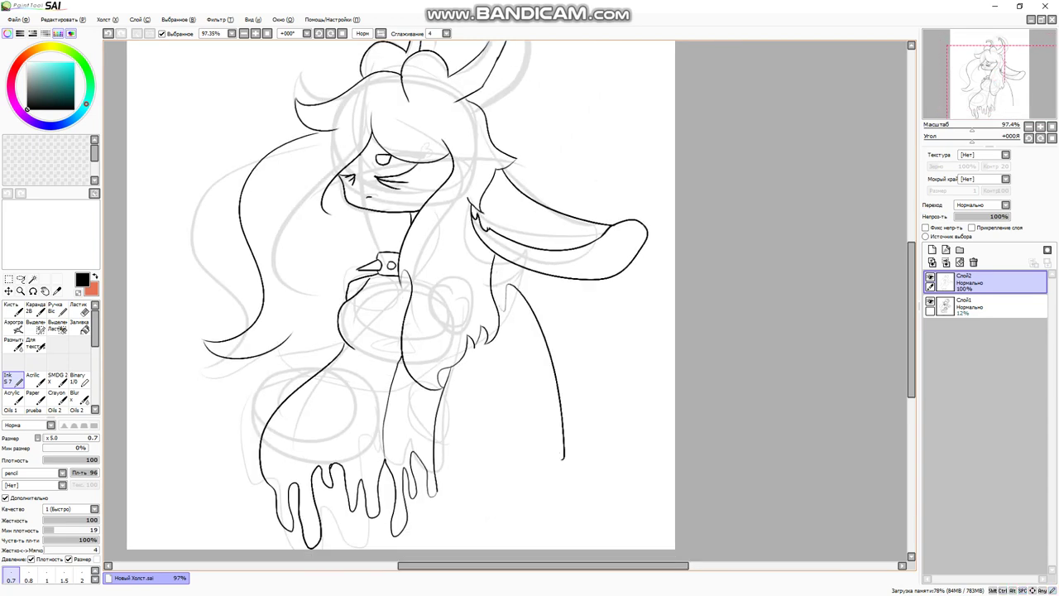
key(ctrl+z)
mouse_move(509, 295)
mouse_down()
mouse_move(566, 478)
mouse_move(561, 521)
mouse_up()
key(ctrl+z)
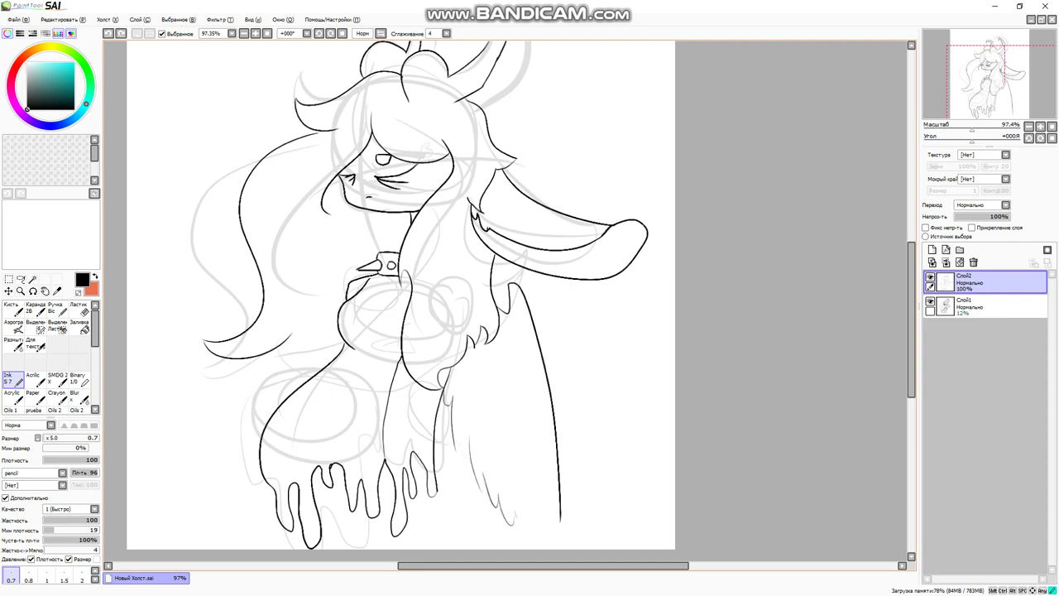
- Ink ragged feather strokes along the inner edge of the wing beside the dripping body
scroll(476, 397, up, 5)
key(ctrl+z)
mouse_move(451, 396)
mouse_down()
mouse_move(514, 457)
mouse_move(505, 462)
mouse_up()
drag(497, 413, 405, 166)
mouse_move(407, 102)
mouse_down()
mouse_move(429, 248)
mouse_move(468, 364)
mouse_move(476, 345)
mouse_move(406, 263)
mouse_up()
key(ctrl+z)
key(ctrl+z)
- Ink the pointed fringe along the wing's lower edge, joining its inner and outer contours
mouse_move(470, 314)
mouse_down()
mouse_move(534, 381)
mouse_move(586, 319)
mouse_up()
mouse_move(589, 368)
mouse_down()
mouse_move(641, 364)
mouse_move(474, 344)
mouse_up()
key(ctrl+z)
key(ctrl+z)
mouse_move(481, 305)
mouse_down()
mouse_move(542, 368)
mouse_move(643, 402)
mouse_up()
drag(464, 207, 674, 521)
scroll(507, 299, down, 5)
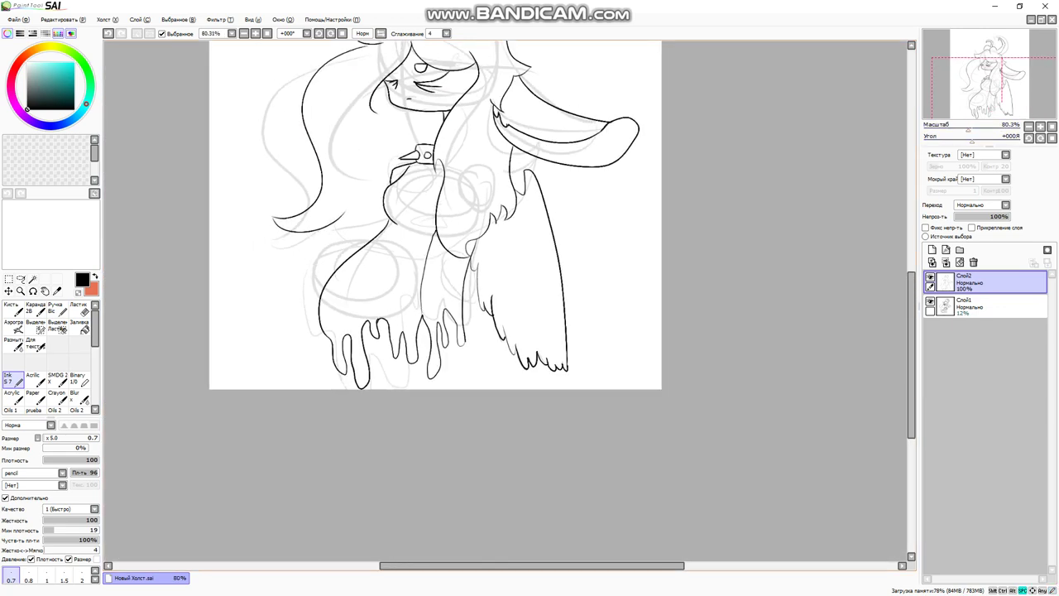
- Erase the half-round iris under the fringe and hide the rough sketch layer Слой1
scroll(506, 300, up, 5)
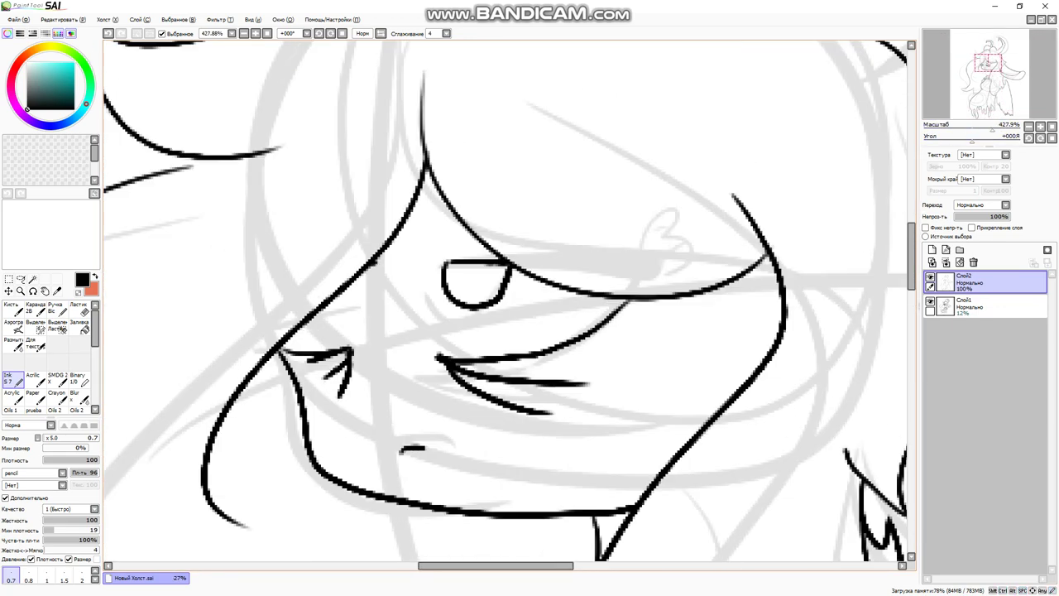
key(e)
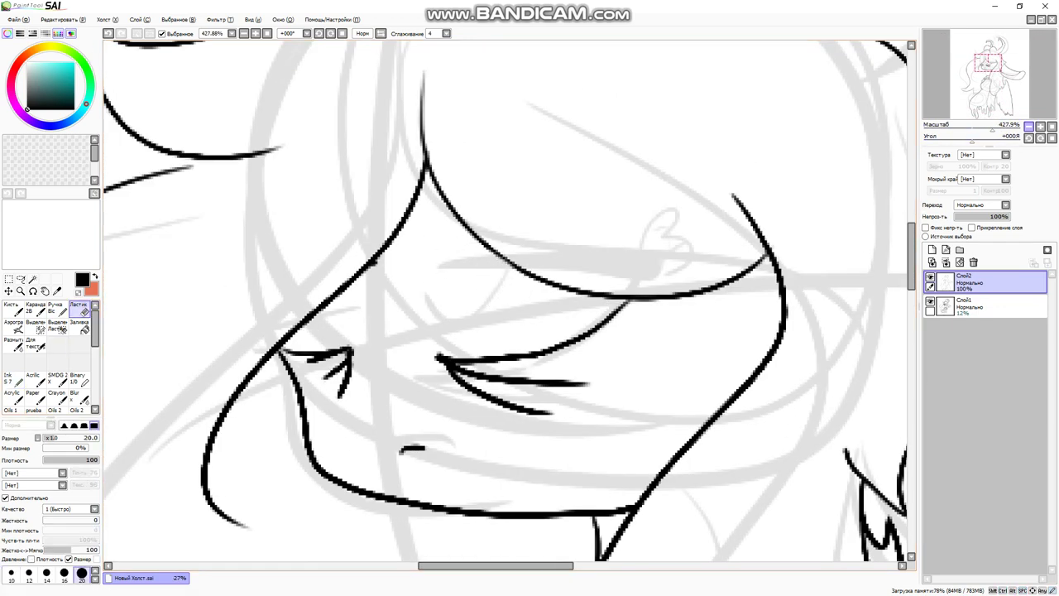
scroll(708, 303, down, 6)
scroll(708, 303, up, 3)
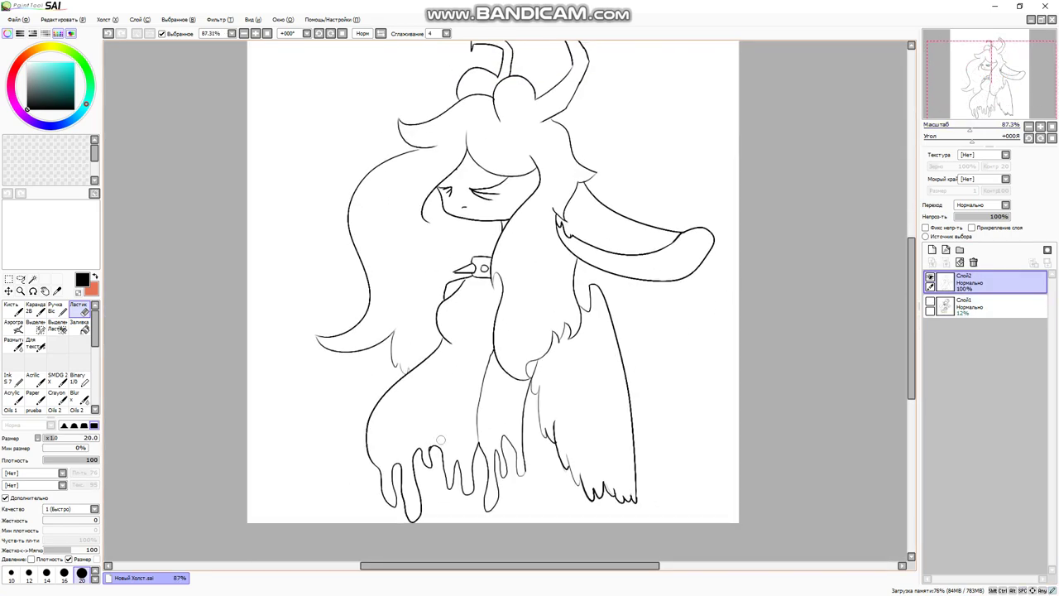
- Ink a jagged fur edge under the large horn's tuft and add three layers above the sketch for colouring
key(super)
click(177, 584)
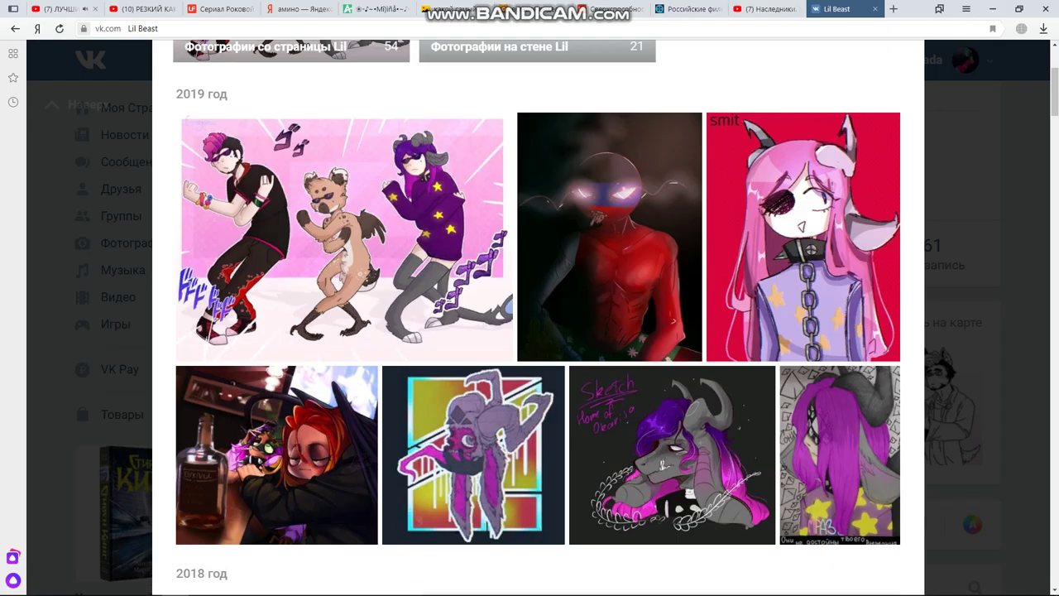
click(499, 584)
scroll(548, 237, up, 5)
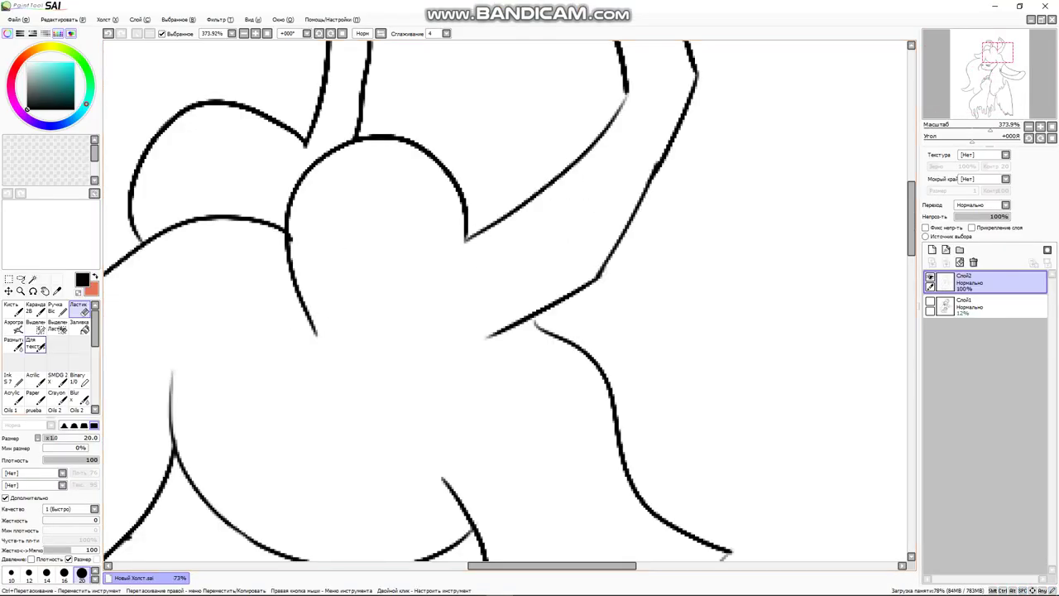
key(n)
drag(454, 290, 497, 308)
scroll(505, 302, down, 5)
scroll(505, 302, down, 5)
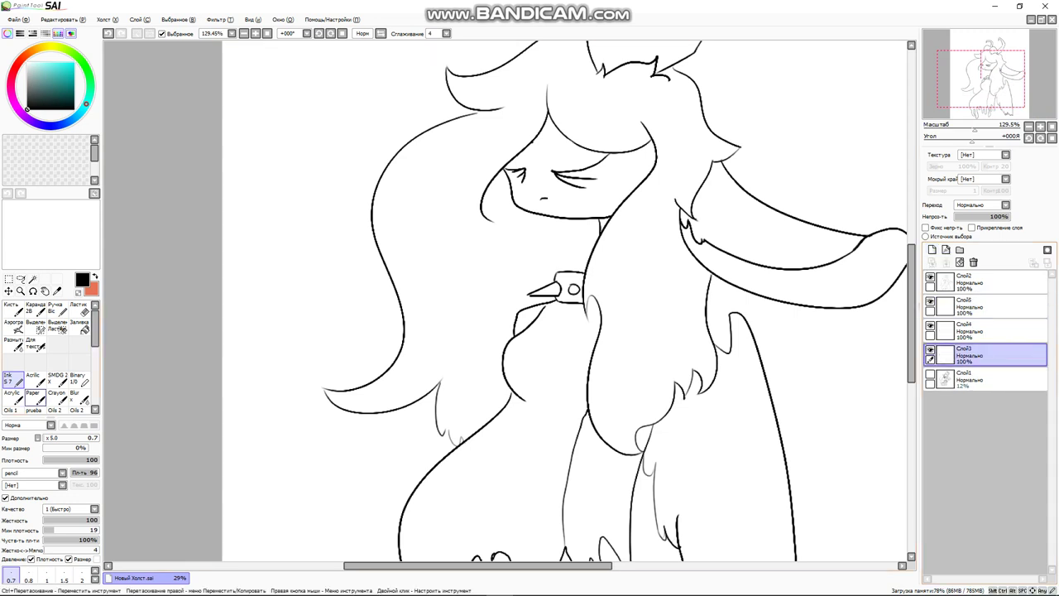
- Fill the face and neck with pale cream on layer Слой3, using the Bucket tool in Точно mode
key(g)
click(37, 62)
click(265, 373)
key(ctrl+z)
click(529, 199)
key(ctrl+z)
click(5, 432)
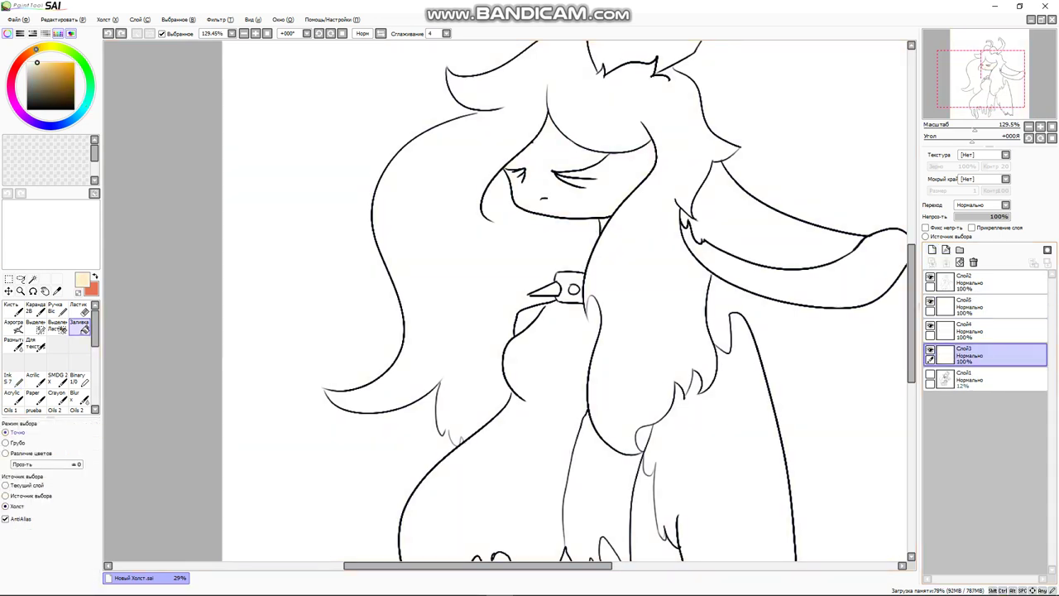
key(alt+Tab)
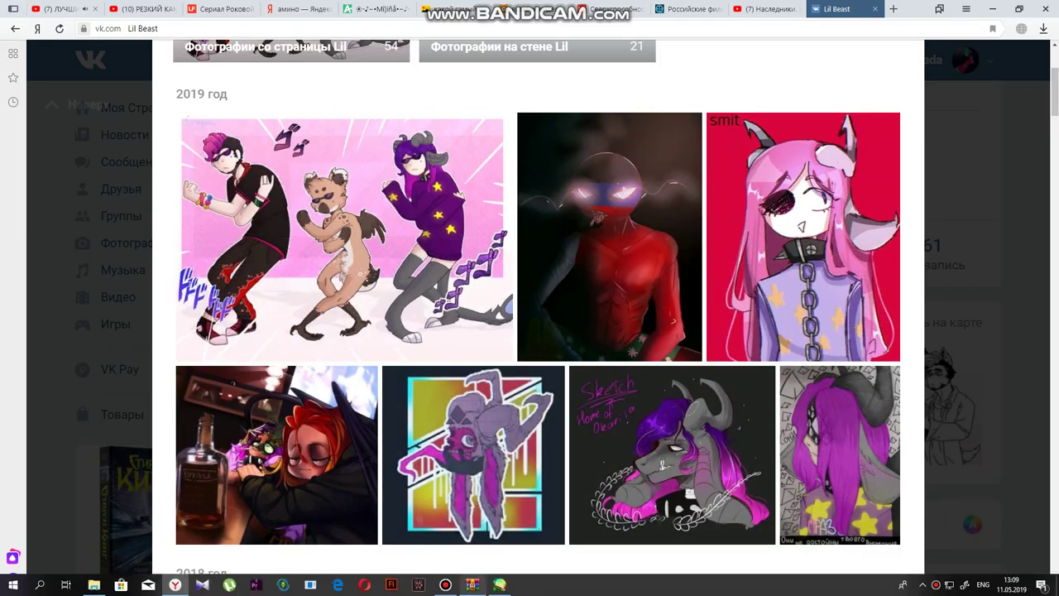
key(alt+Tab)
key(ctrl+y)
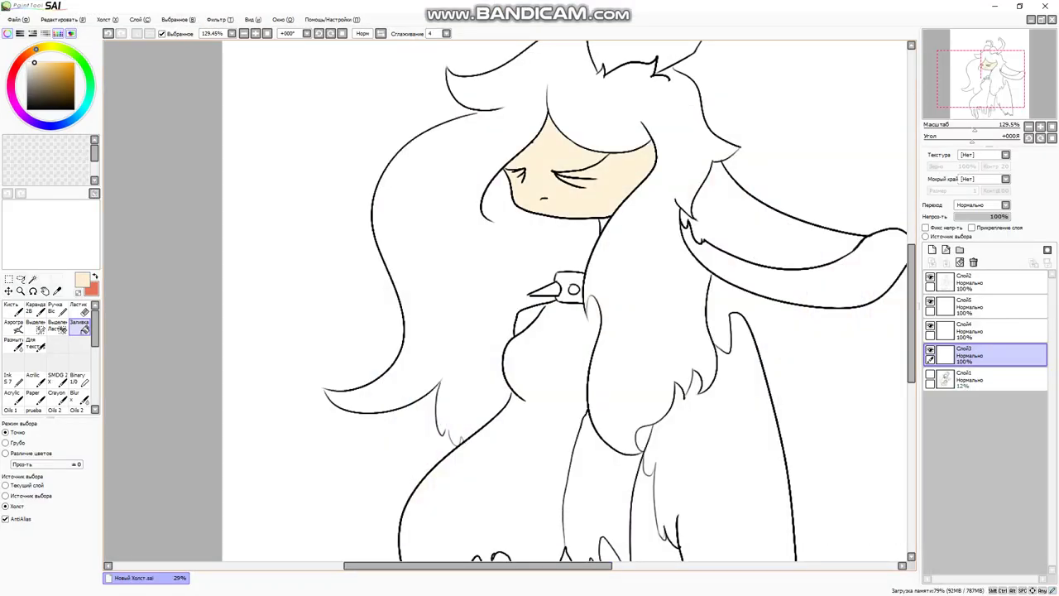
- Compare the reference pictures, activate layer Слой4 and set the fill colour to bright violet
key(super)
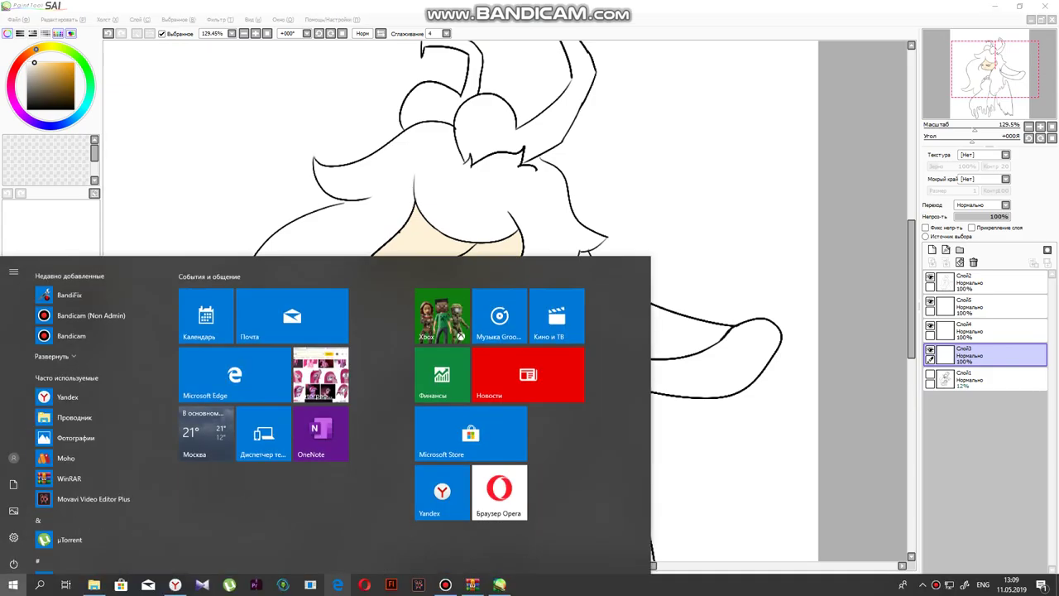
click(192, 587)
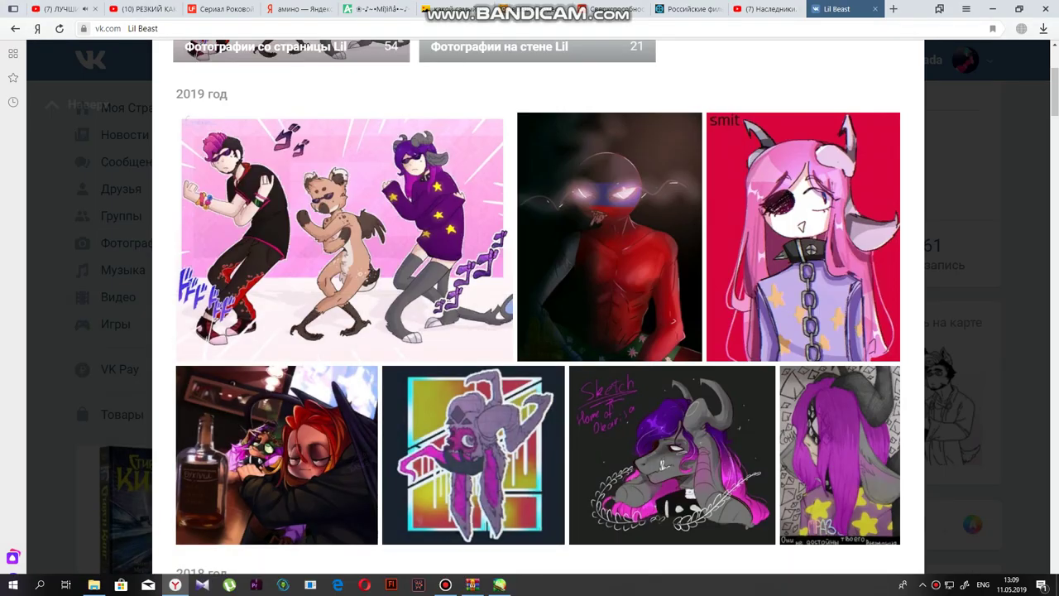
click(500, 586)
click(984, 330)
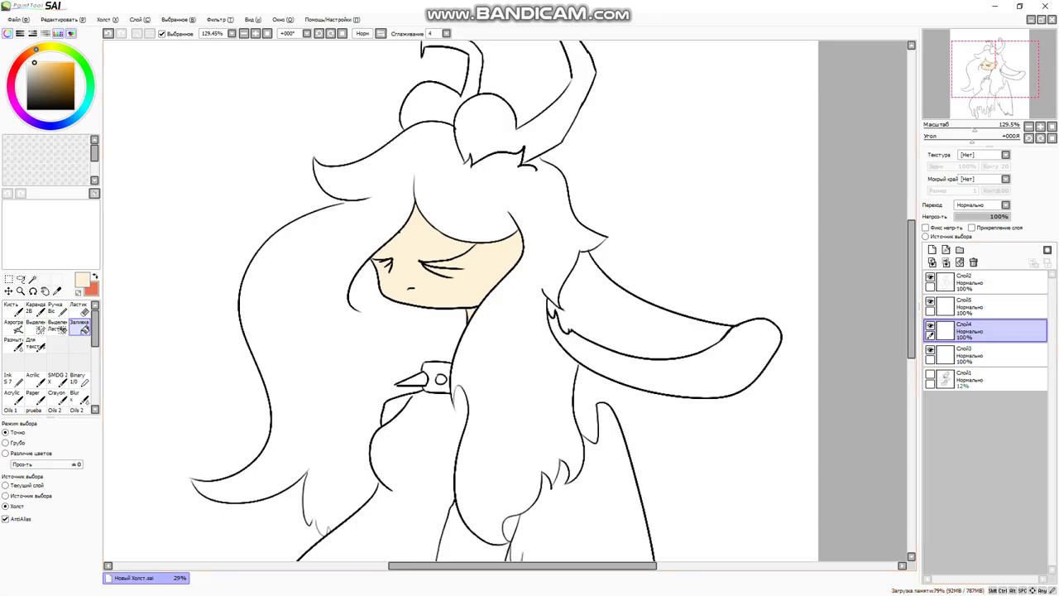
click(24, 116)
key(ctrl+z)
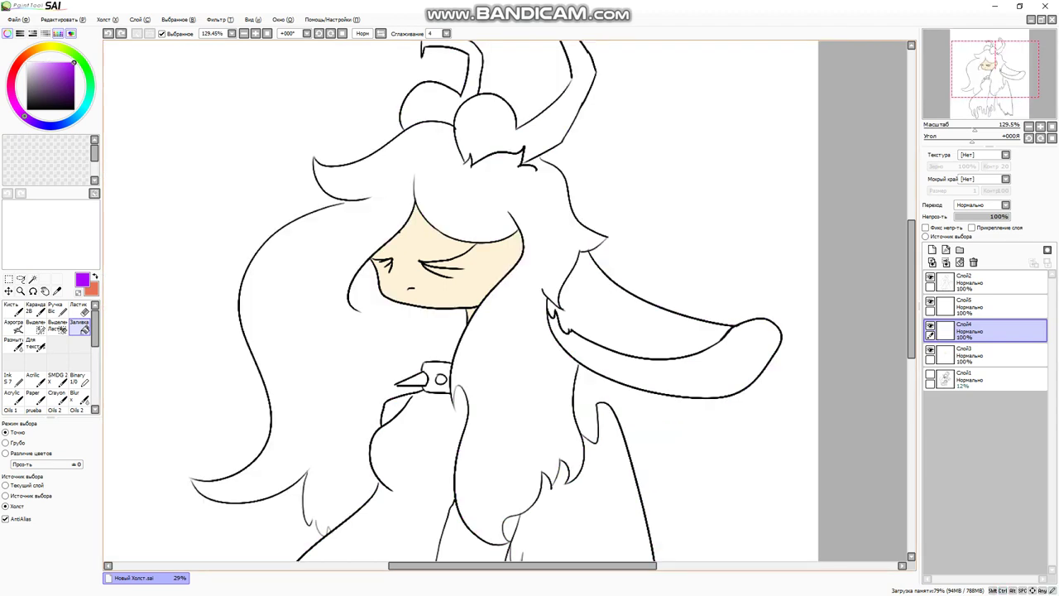
- Close the outline gap where the hair meets the underside of the ear with violet ink and try filling the hair
scroll(596, 282, up, 5)
key(n)
drag(512, 313, 523, 332)
key(f)
scroll(505, 301, down, 3)
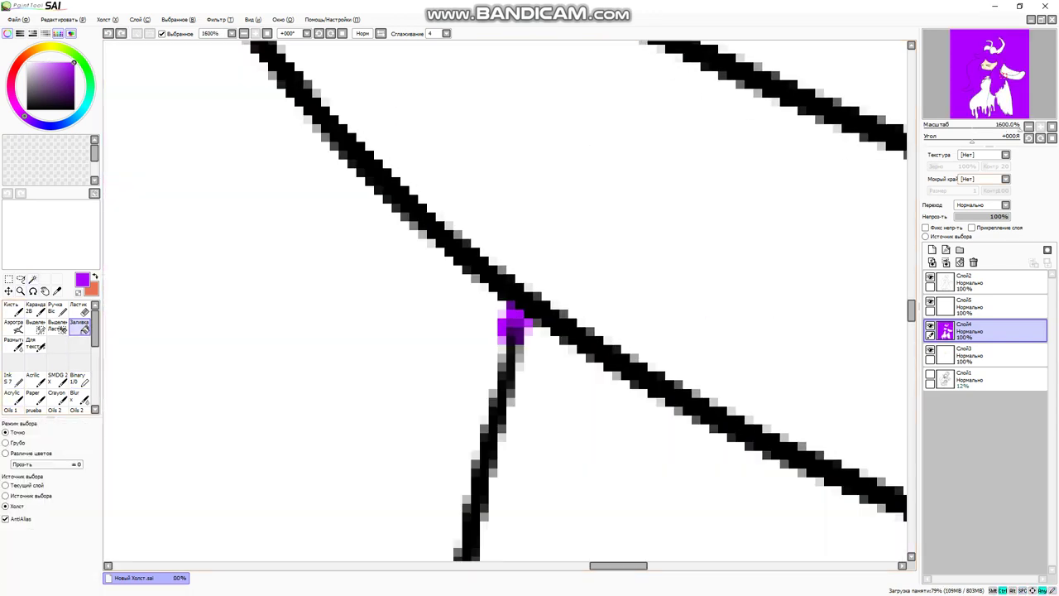
key(ctrl+z)
- Close the gaps between the small pointed tips of the long back hair lock with violet ink strokes
scroll(505, 301, up, 3)
scroll(459, 343, up, 4)
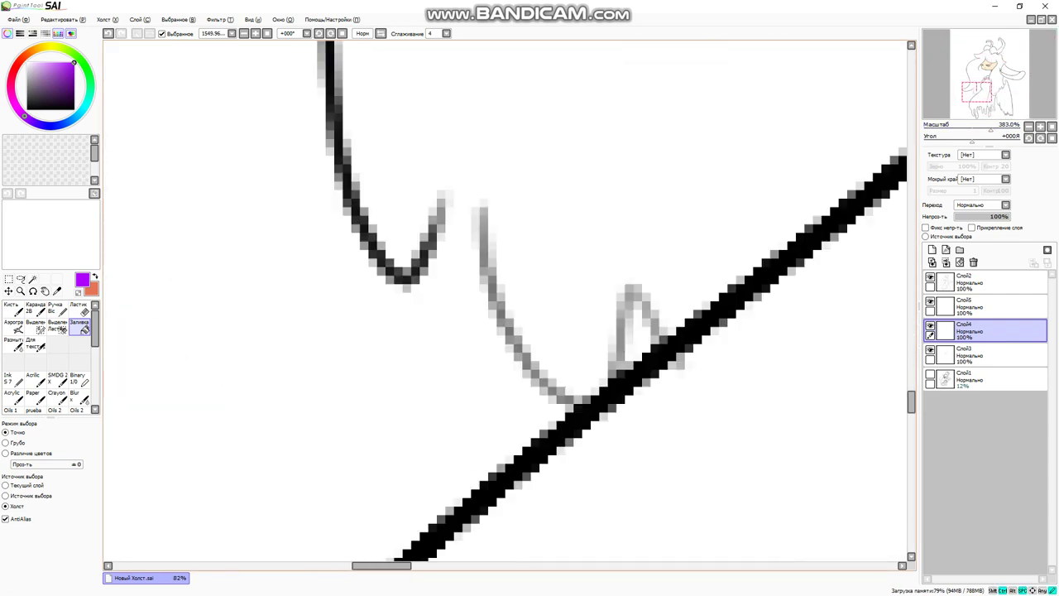
key(n)
mouse_move(427, 223)
mouse_down()
mouse_move(451, 176)
mouse_move(594, 379)
mouse_move(660, 341)
mouse_up()
drag(612, 368, 645, 263)
scroll(505, 302, down, 4)
scroll(506, 301, down, 4)
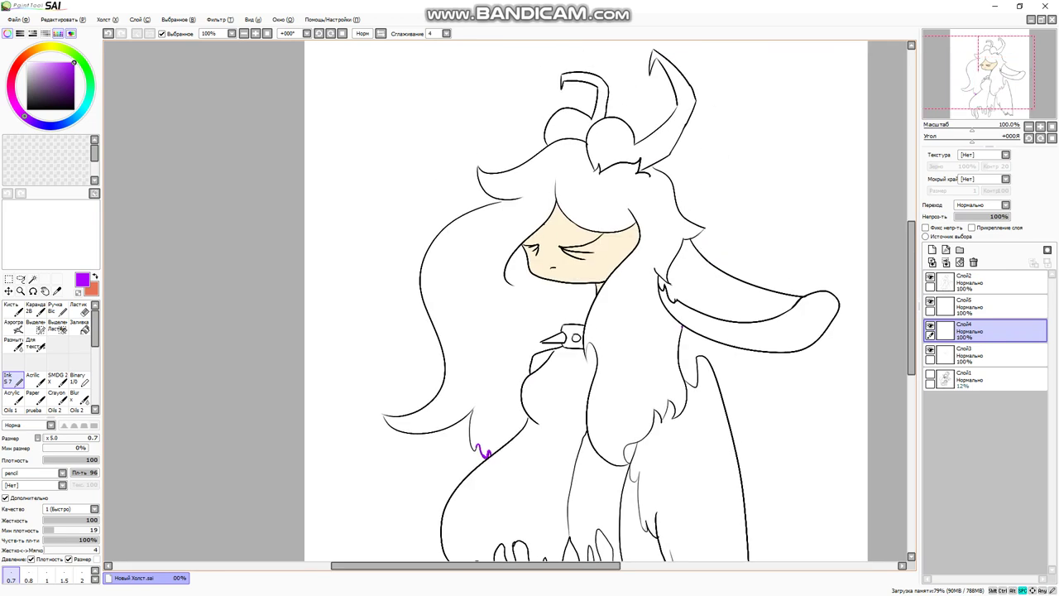
- Bridge the remaining hair outline gaps beside the large horn's base and under the upper side lock in violet
scroll(506, 301, up, 5)
scroll(506, 301, down, 5)
scroll(506, 301, up, 5)
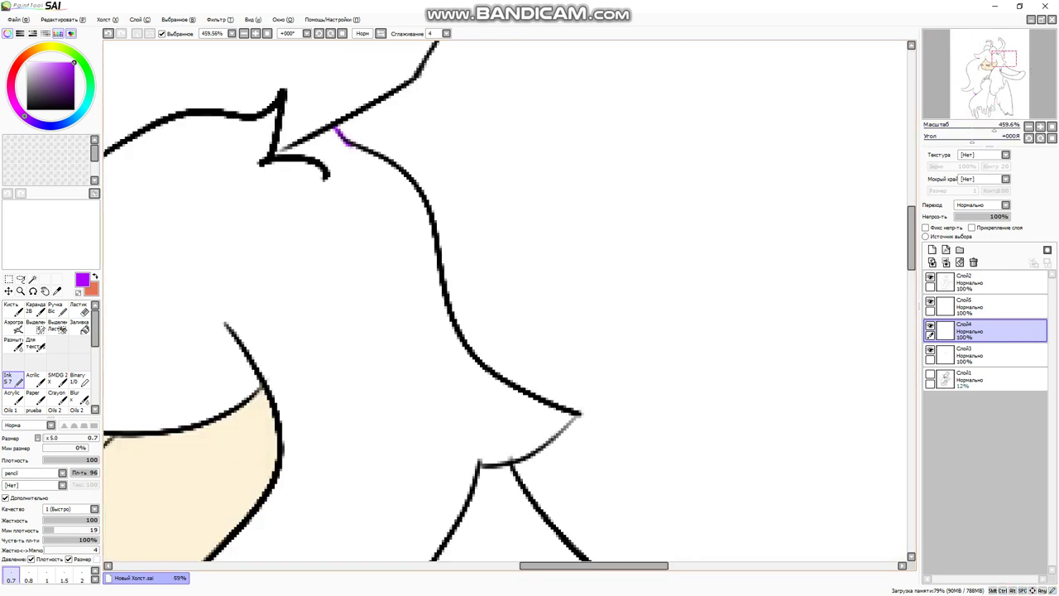
scroll(506, 301, down, 4)
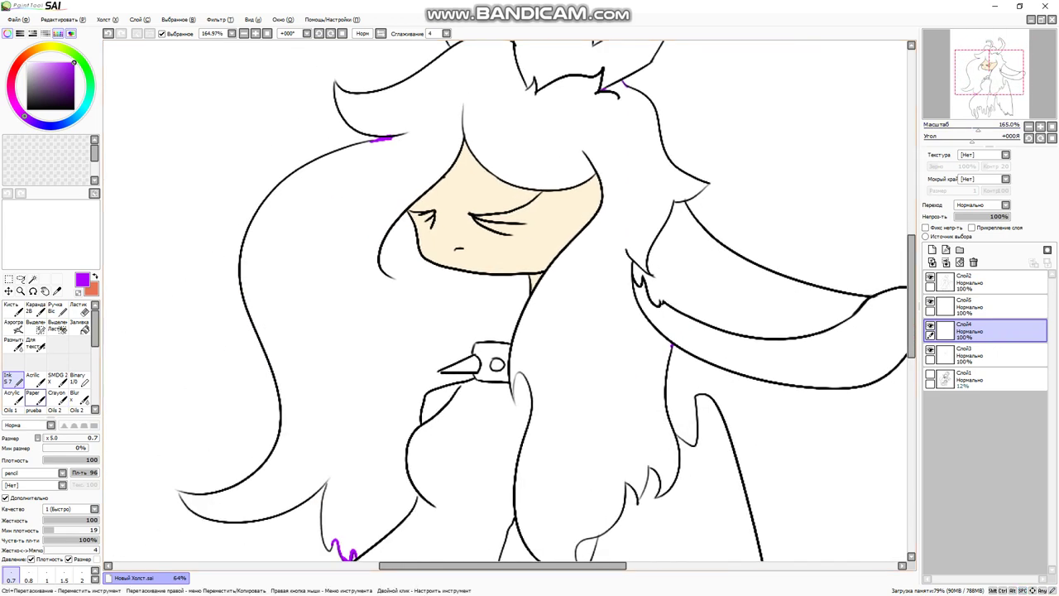
- Fill all of the hair with bright violet on layer Слой4
click(78, 327)
click(289, 348)
scroll(506, 302, up, 2)
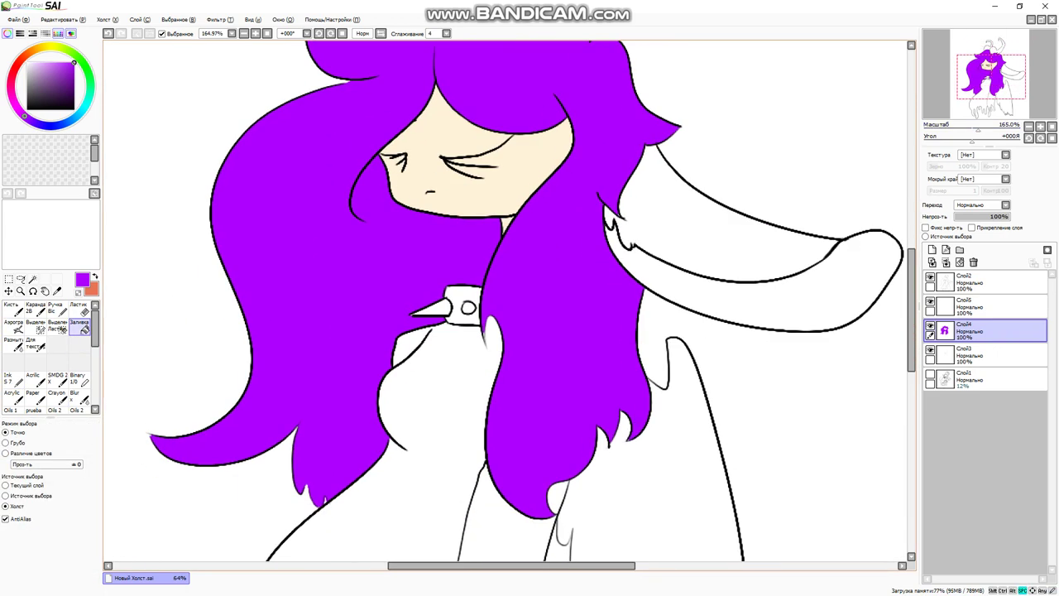
scroll(505, 301, right, 3)
- Fill both horns, their tufts and the ear's upper area with dark grey on layer Слой5
click(985, 307)
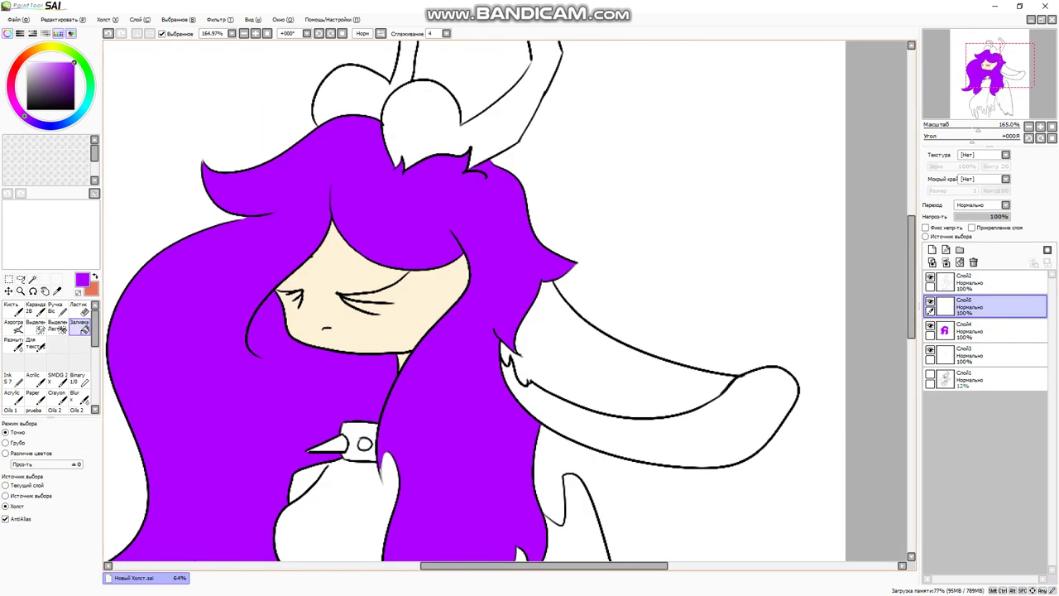
click(28, 99)
click(497, 91)
key(ctrl+z)
key(ctrl+y)
click(621, 348)
scroll(506, 301, down, 5)
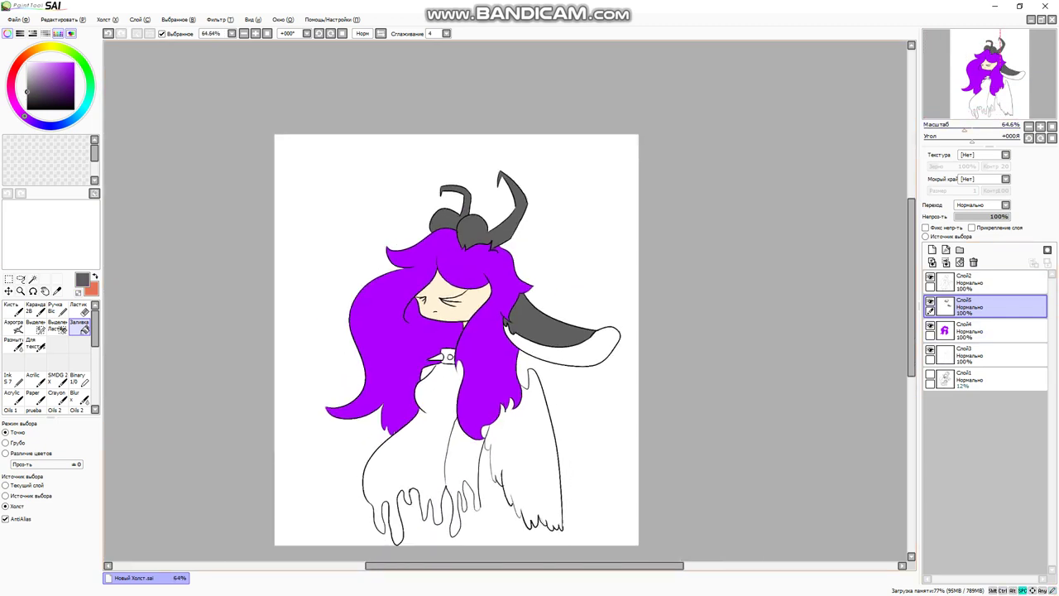
- Undo the dark grey horn fills and try the Bucket tool with its transparency tolerance at 55
drag(279, 338, 256, 300)
key(ctrl+z)
key(ctrl+z)
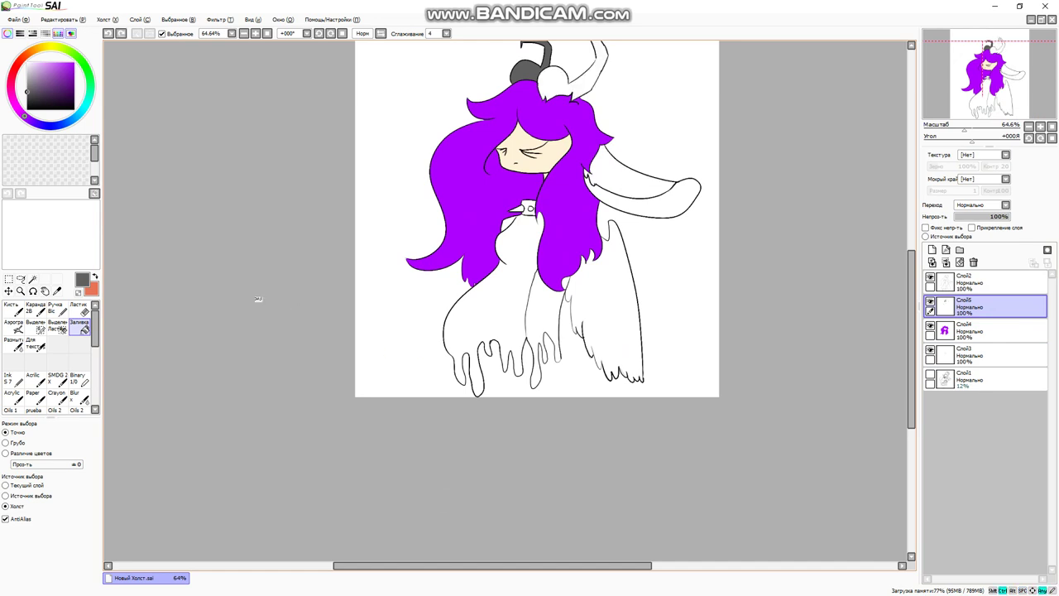
key(ctrl+y)
click(50, 464)
ctrl+click(544, 84)
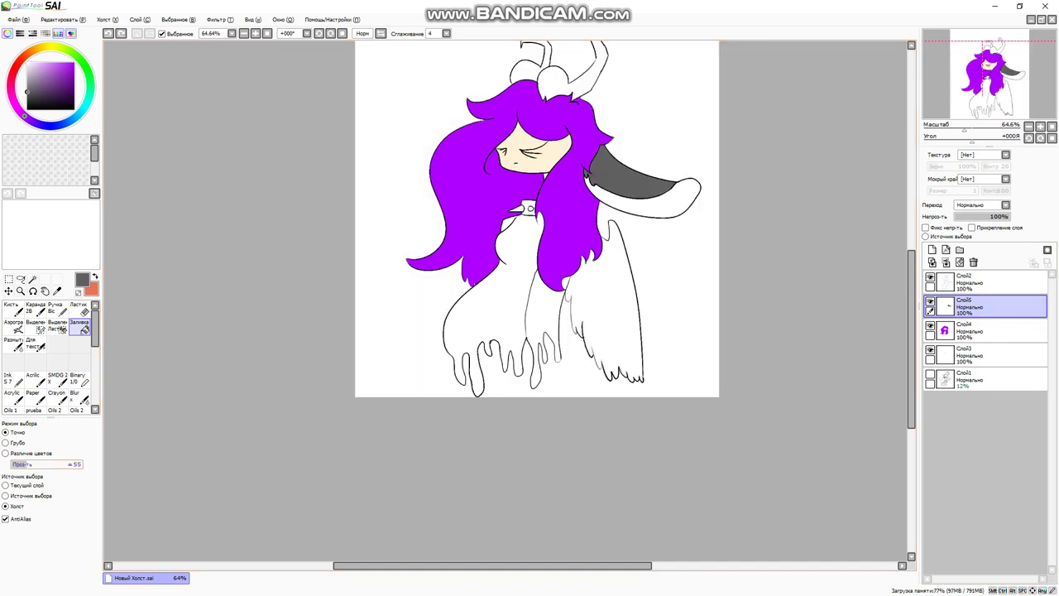
- Refill the horns and their tufts with dark grey, and fill the feathered wing in the same colour
click(579, 66)
drag(530, 248, 491, 263)
click(567, 323)
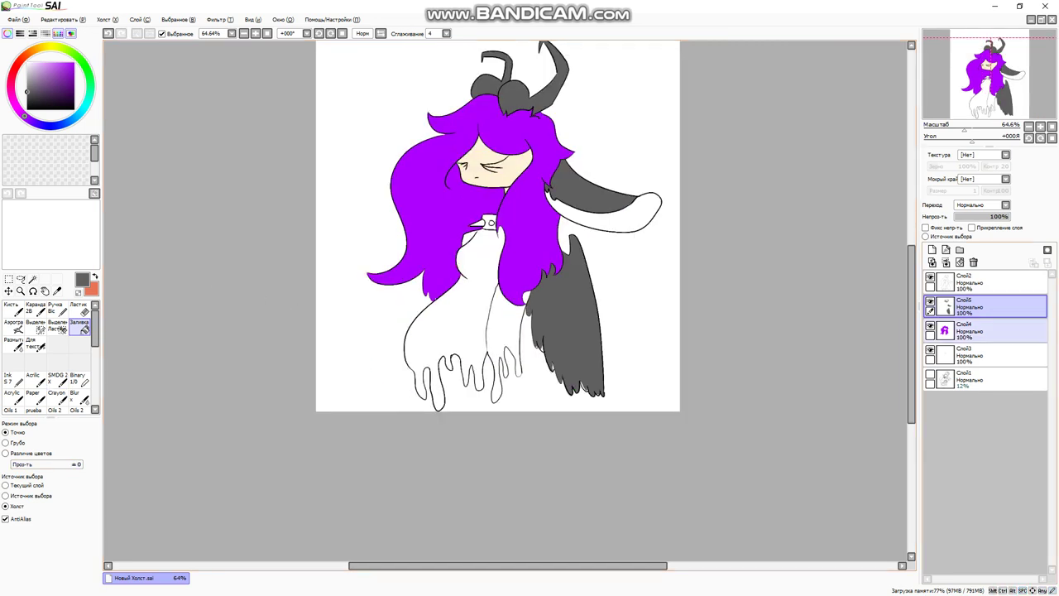
- Check the reference pictures in the browser, then return to PaintTool SAI and fill the dripping garment with dark purple on layer Слой6
key(super)
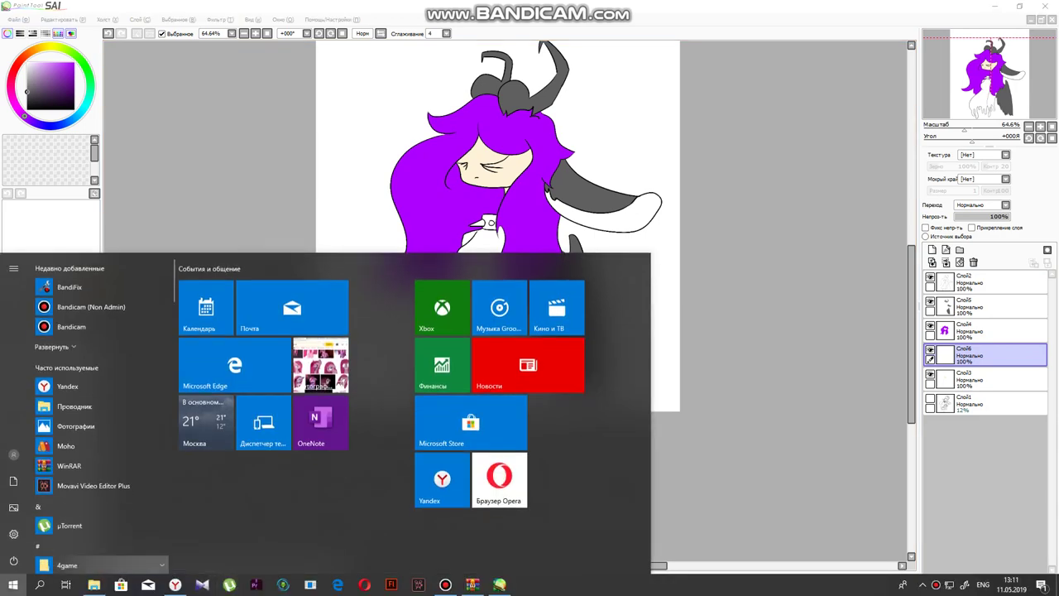
key(alt+Tab)
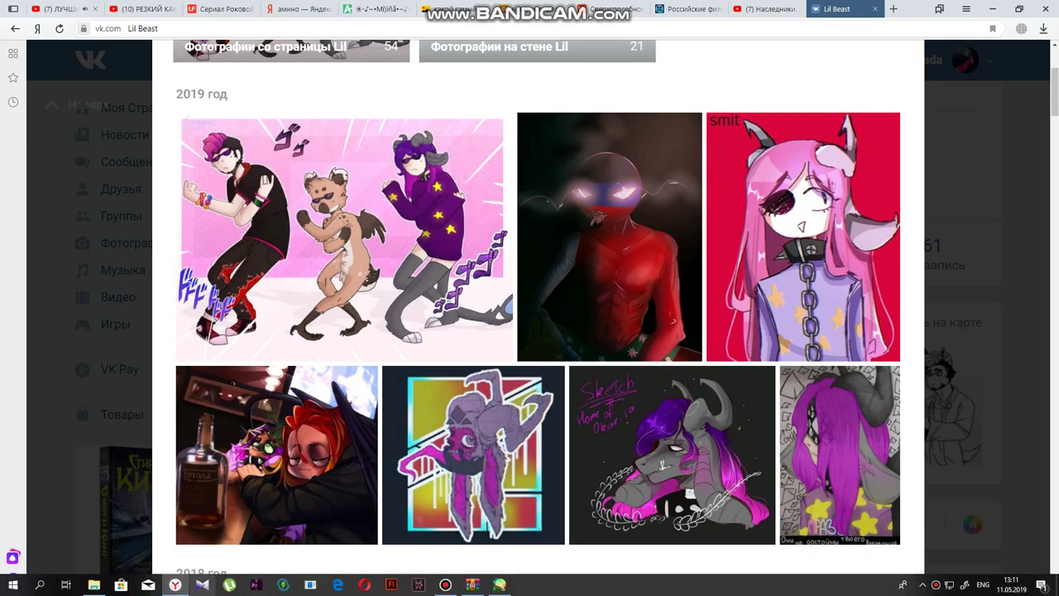
click(201, 584)
click(447, 348)
click(505, 348)
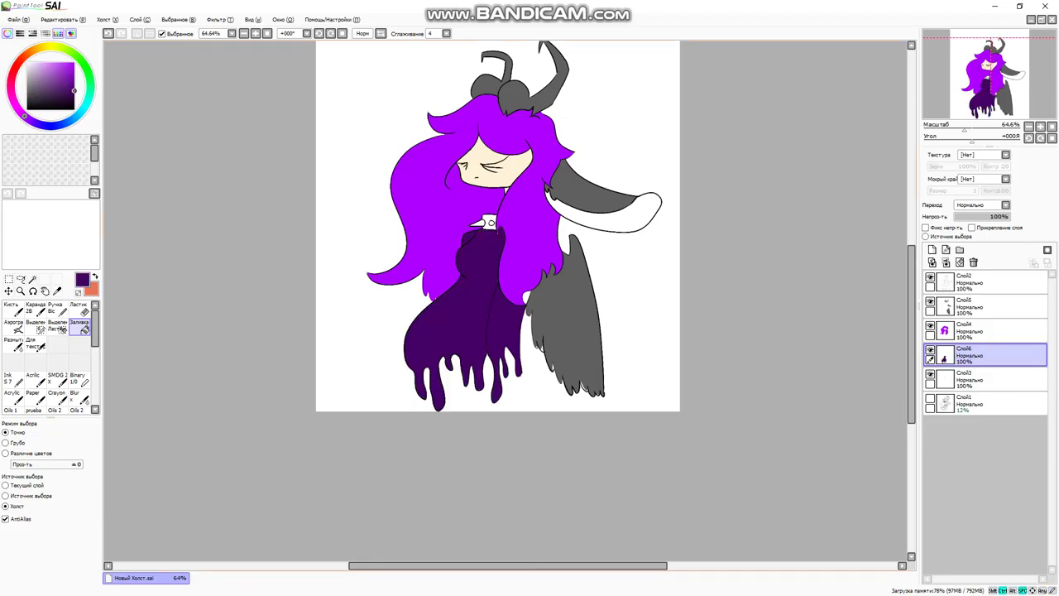
scroll(529, 307, up, 6)
click(604, 315)
- Add a new layer above Слой6 for the collar, choose dark grey, and check the collar colours in the browser's reference pictures
click(932, 250)
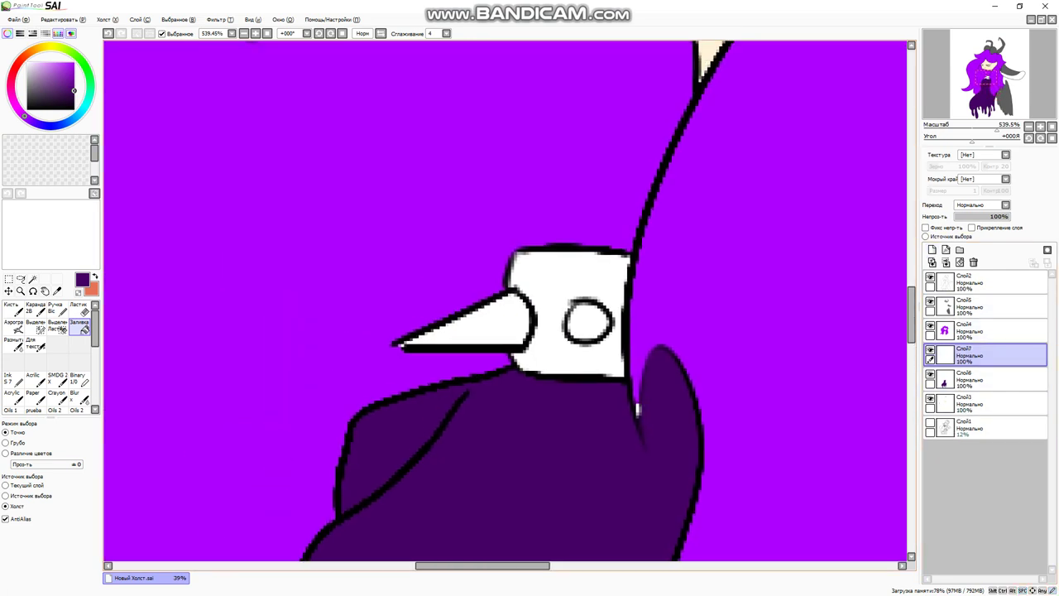
click(26, 84)
key(super)
click(176, 584)
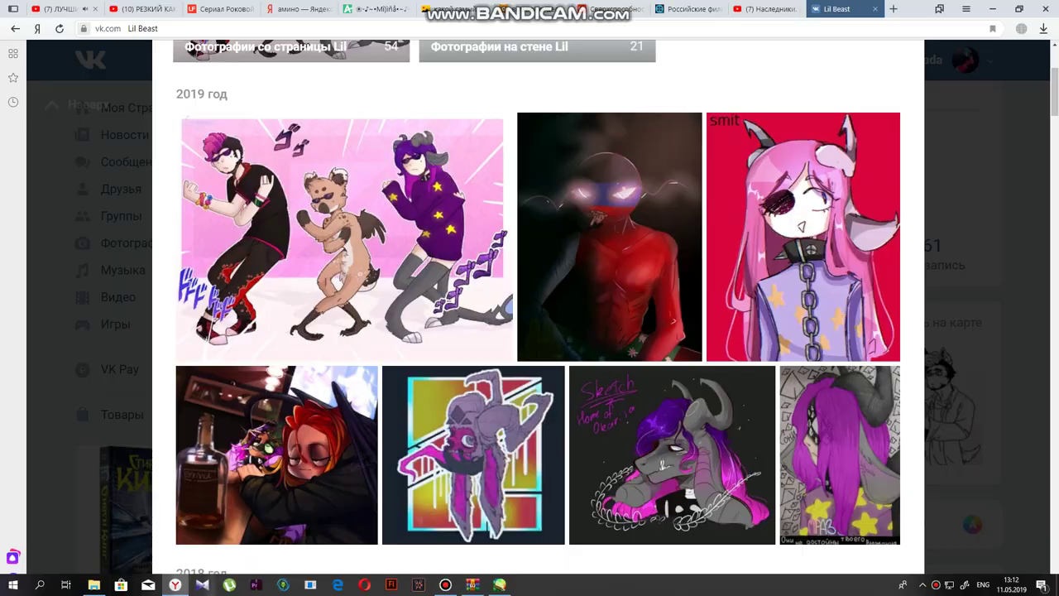
click(202, 584)
- Fill the collar with near-black and its spike and round stud with light grey on layer Слой7
click(464, 327)
click(588, 321)
key(ctrl+z)
key(ctrl+z)
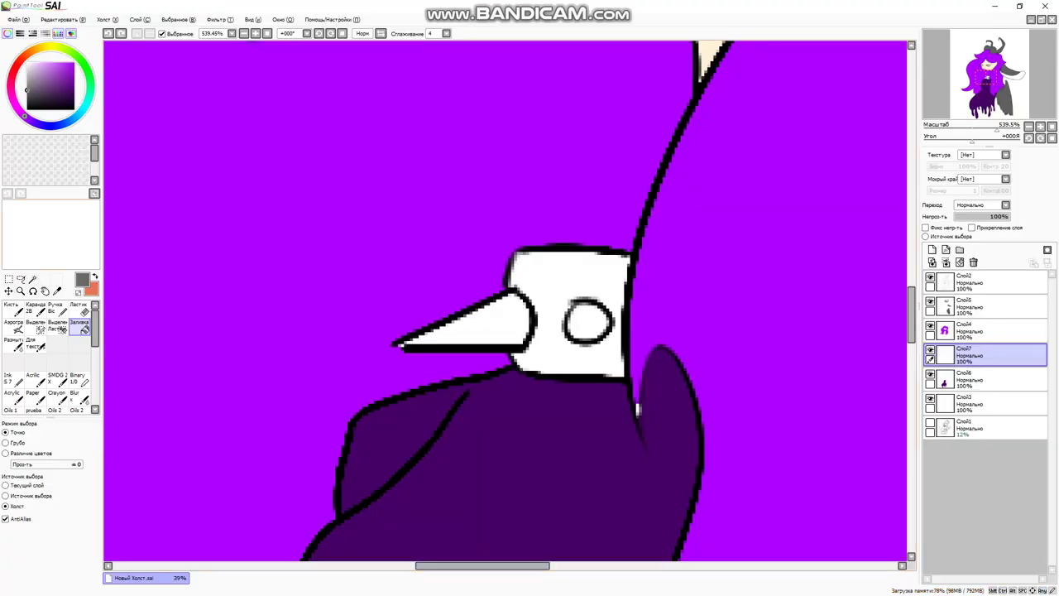
key(ctrl+y)
key(ctrl+y)
key(ctrl+y)
key(ctrl+y)
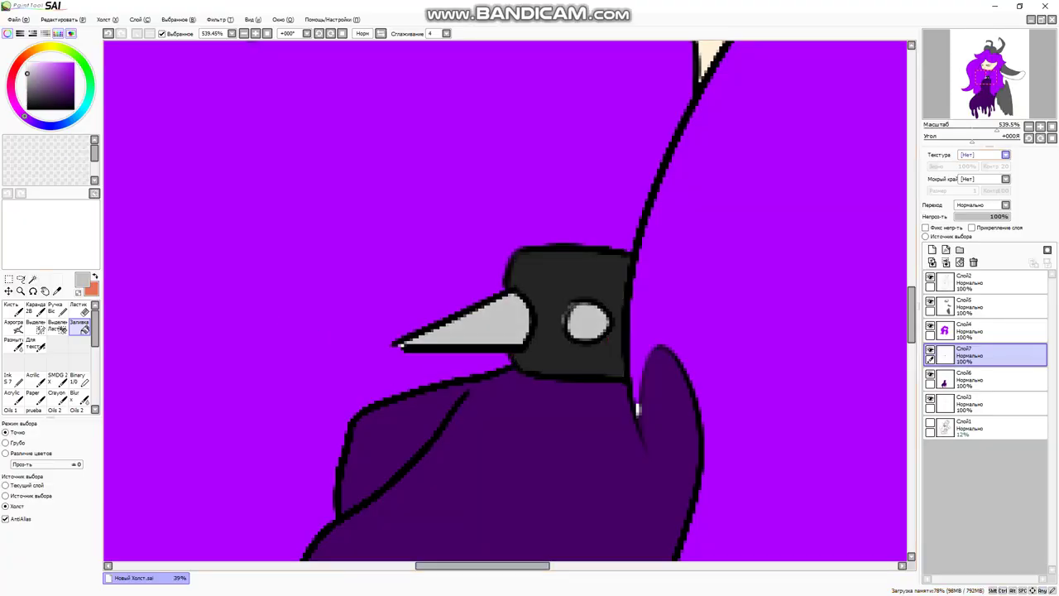
- Add two new layers directly above garment layer Слой6 and turn on clipping for both
scroll(505, 298, down, 10)
click(984, 379)
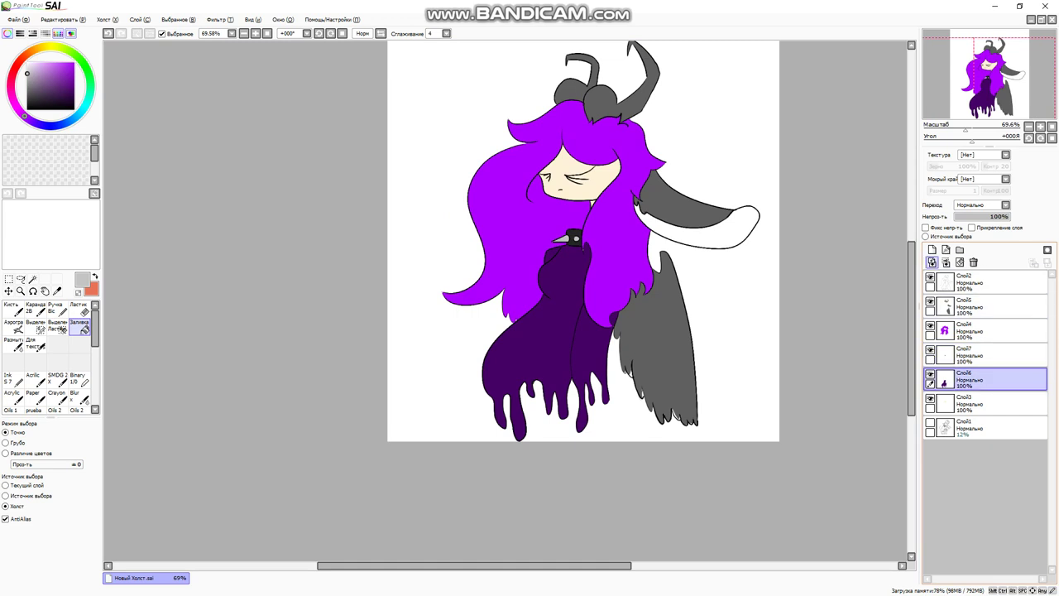
click(932, 249)
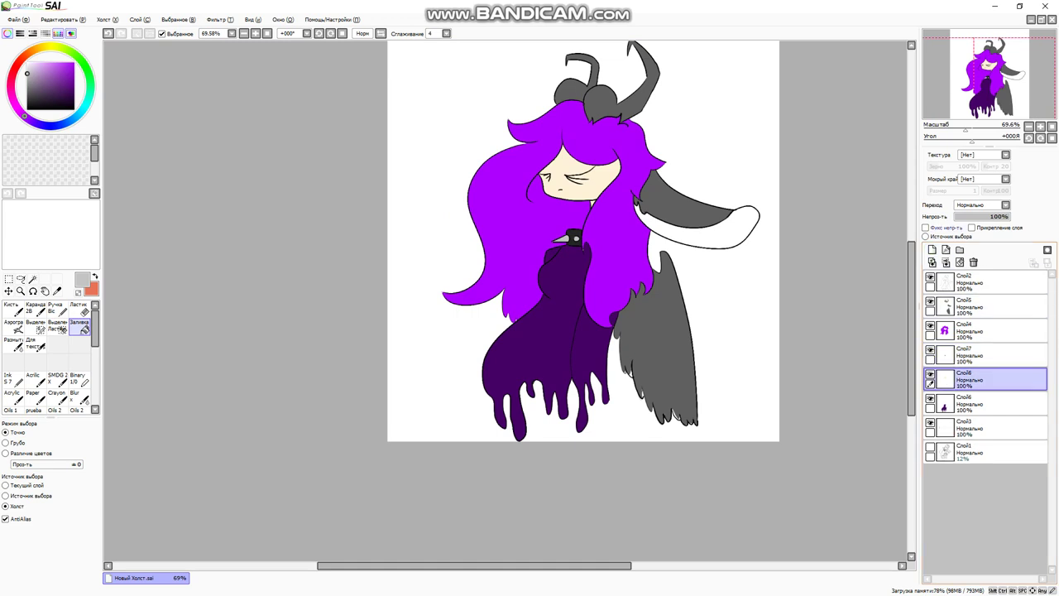
click(972, 227)
click(932, 249)
click(971, 227)
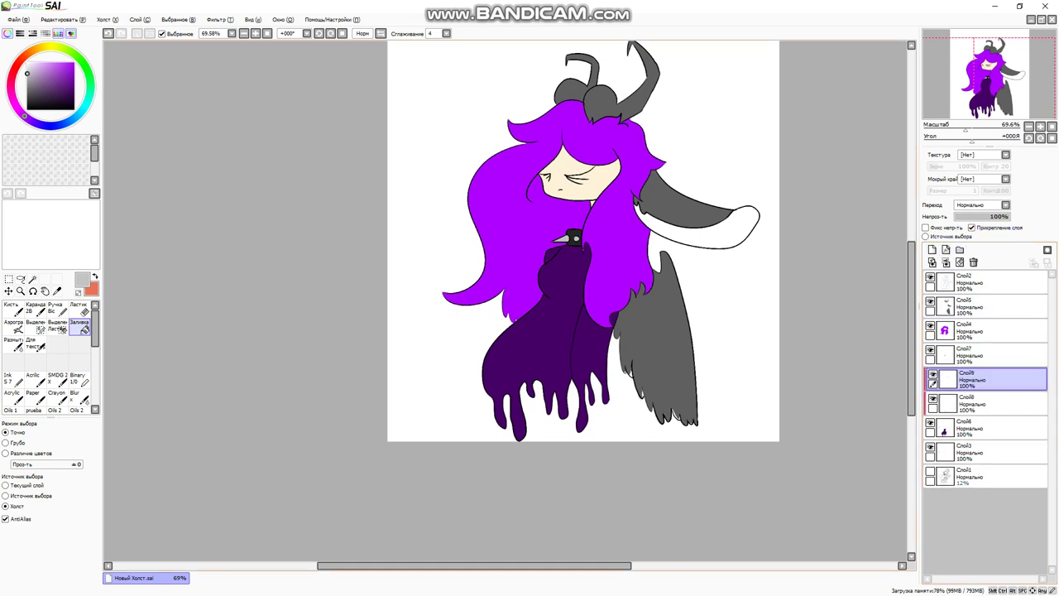
- Draw a small olive-yellow star outline just below the collar with the Ink brush on layer Слой9
click(12, 378)
click(51, 46)
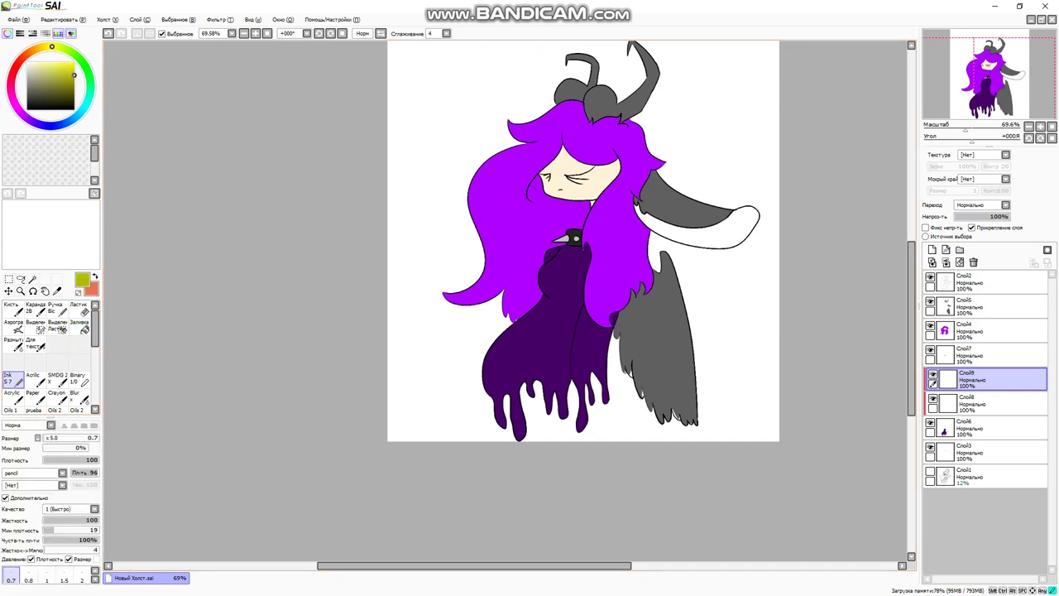
click(73, 74)
scroll(548, 267, up, 5)
drag(542, 172, 530, 217)
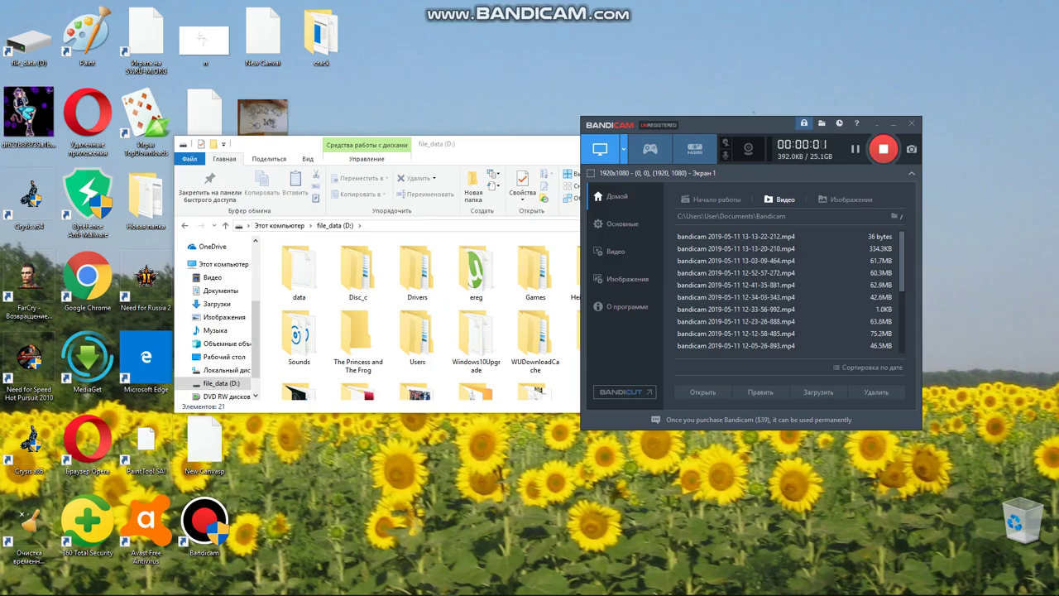
click(501, 586)
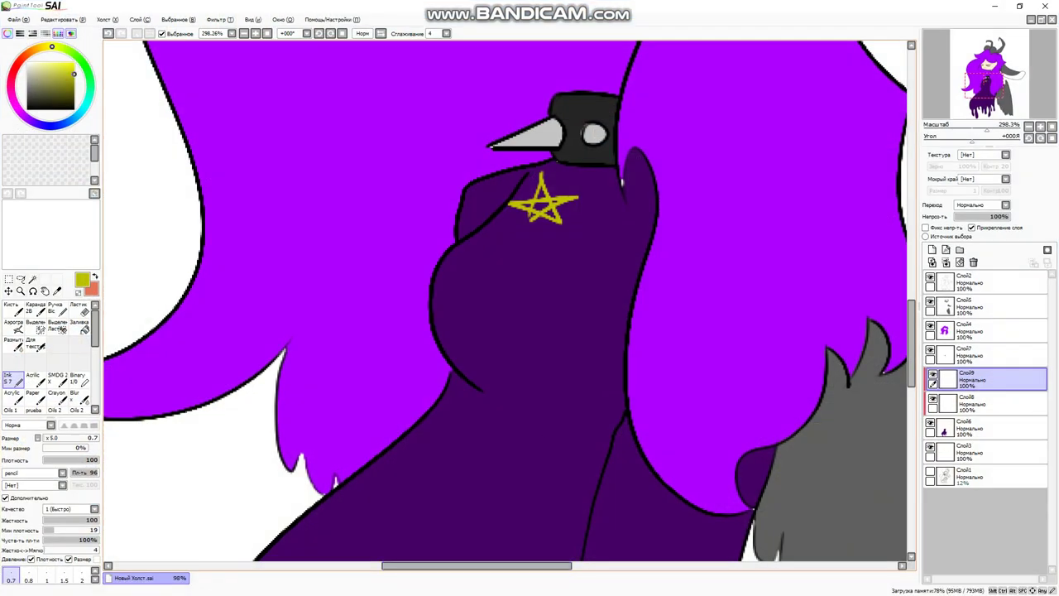
- Draw olive-yellow star outlines on the chest, beside the central fold and at the garment's right edge
mouse_move(571, 285)
mouse_down()
mouse_move(607, 315)
mouse_move(551, 364)
mouse_up()
scroll(504, 301, down, 10)
mouse_move(662, 278)
mouse_down()
mouse_move(672, 203)
mouse_move(699, 236)
mouse_up()
scroll(505, 300, left, 3)
scroll(505, 301, up, 1)
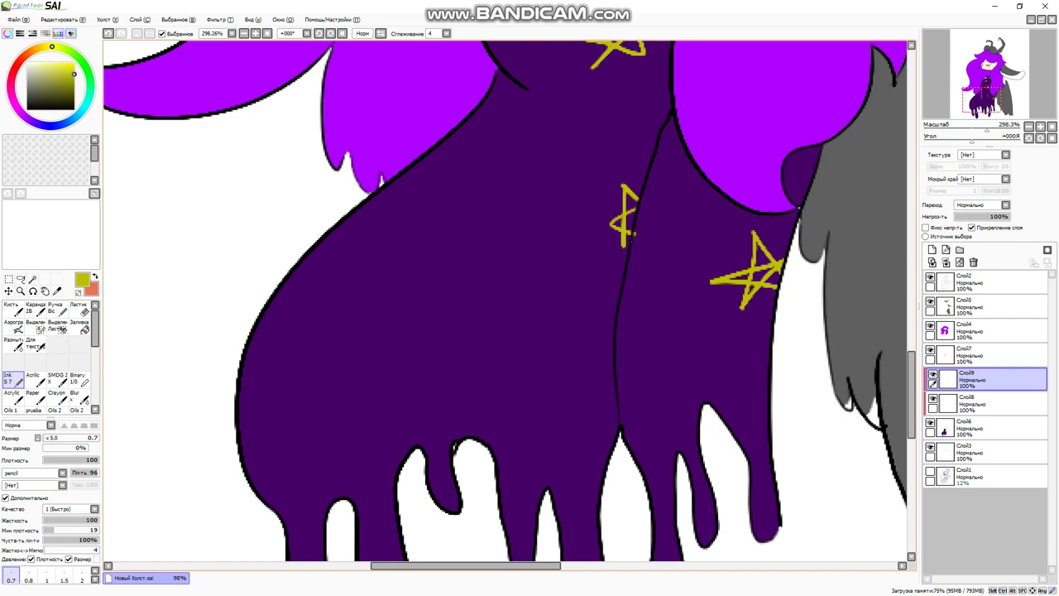
- Draw two star outlines on the garment's left part, redrawing the upper one with cleaner lines
scroll(505, 301, up, 5)
scroll(505, 301, left, 2)
mouse_move(483, 298)
mouse_down()
mouse_move(476, 341)
mouse_move(529, 299)
mouse_up()
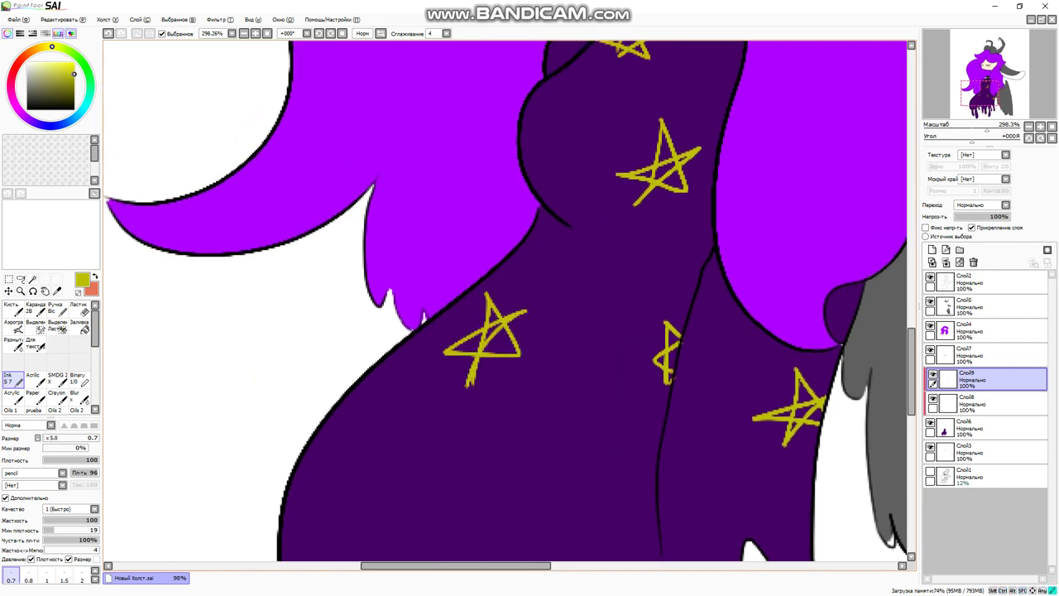
key(ctrl+z)
drag(472, 381, 538, 297)
scroll(504, 300, down, 3)
drag(414, 351, 474, 296)
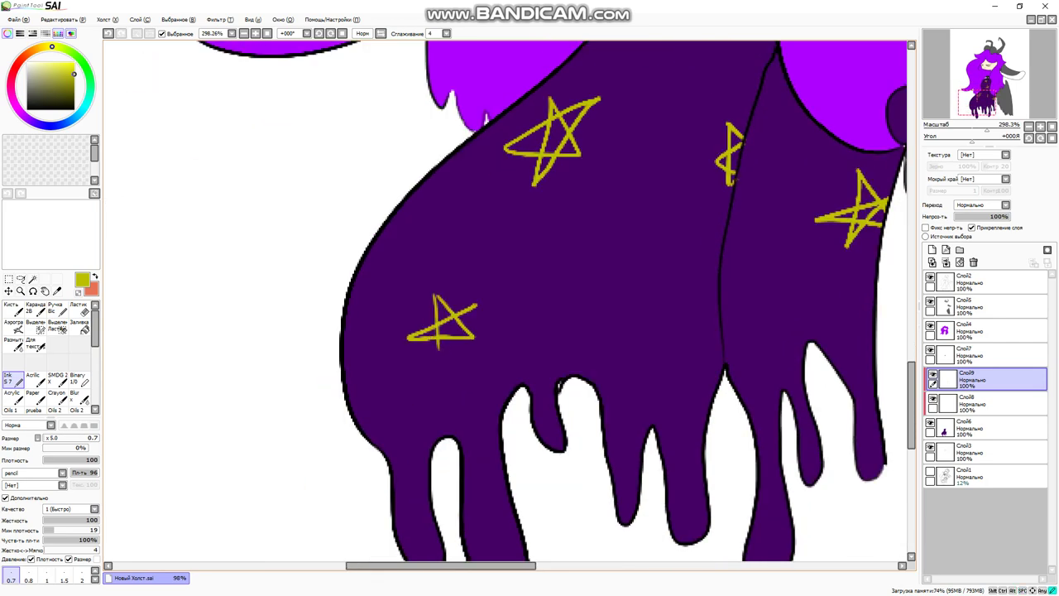
- Draw partial stars on two of the drips and two small star outlines around the lower part of the central fold
scroll(505, 300, down, 3)
scroll(505, 300, right, 3)
scroll(504, 301, up, 1)
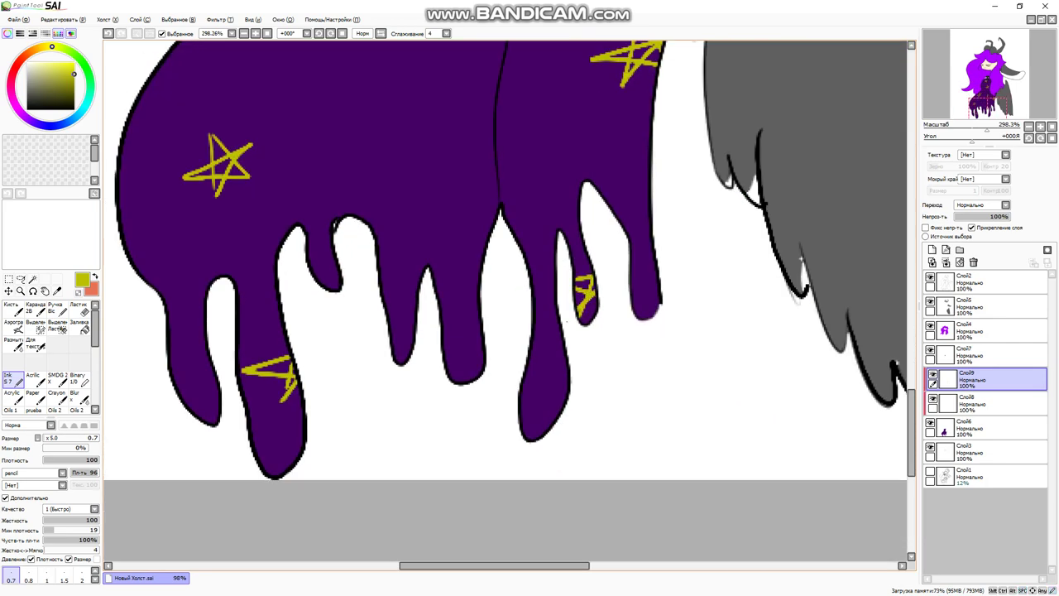
scroll(505, 300, up, 6)
scroll(504, 300, left, 1)
mouse_move(425, 364)
mouse_down()
mouse_move(448, 382)
mouse_move(476, 343)
mouse_move(479, 369)
mouse_up()
scroll(505, 301, down, 3)
scroll(505, 300, down, 3)
scroll(505, 301, right, 1)
scroll(504, 301, right, 1)
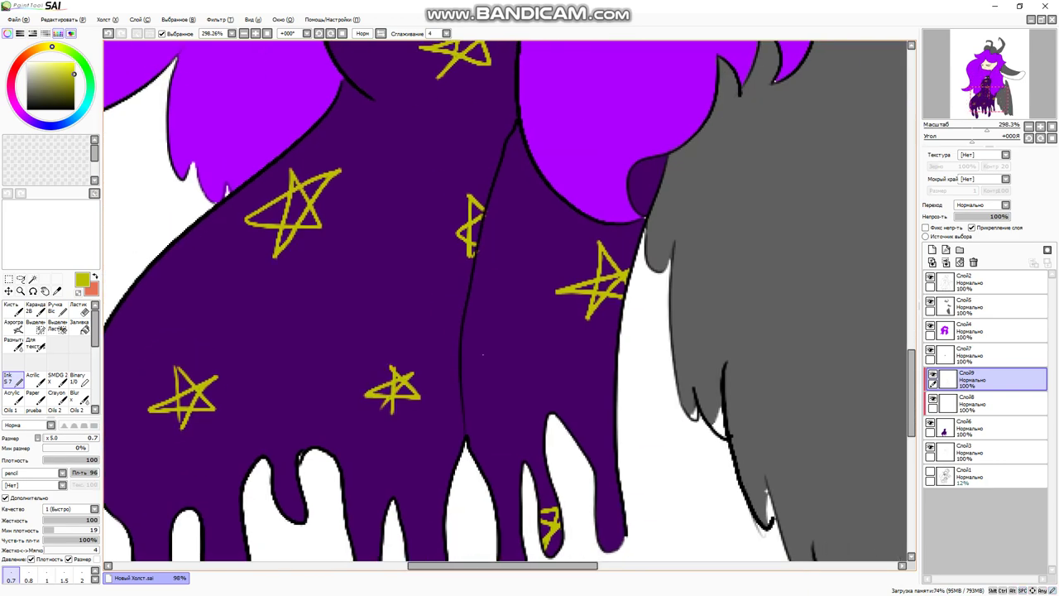
key(ctrl+z)
key(ctrl+z)
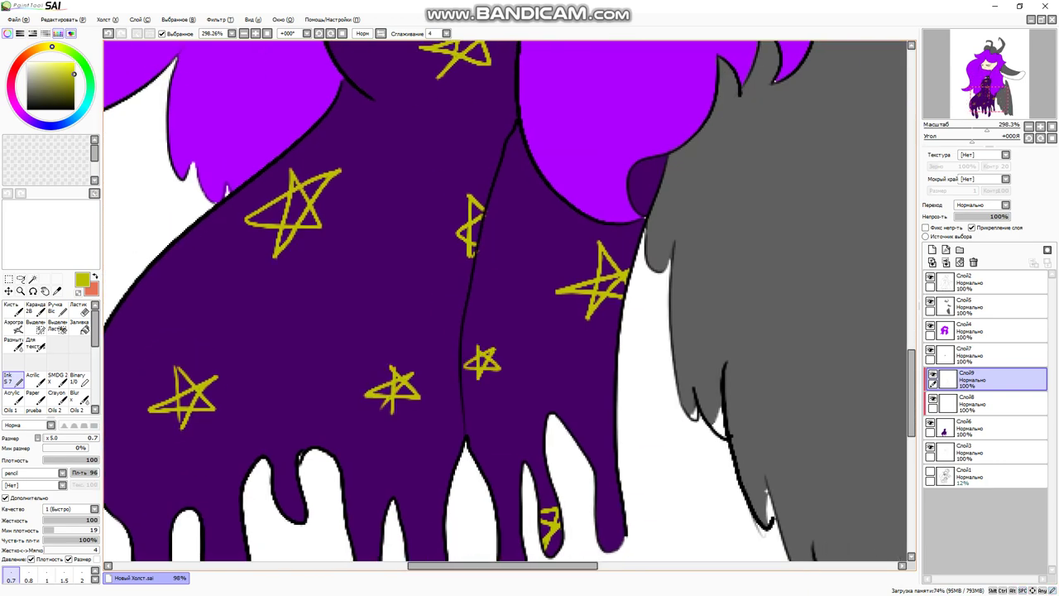
- Fill the segments of the large left star and the lower-left star with olive yellow using the Bucket tool
click(79, 328)
click(178, 401)
click(281, 265)
key(ctrl+z)
click(296, 207)
click(285, 238)
click(265, 211)
click(308, 217)
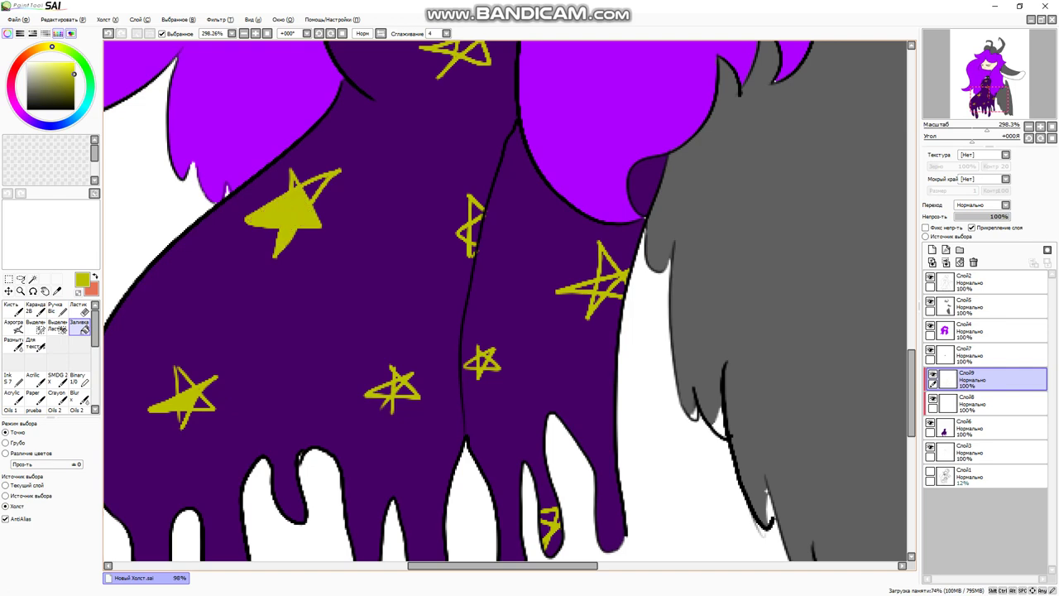
scroll(505, 300, up, 3)
scroll(504, 300, right, 1)
key(ctrl+z)
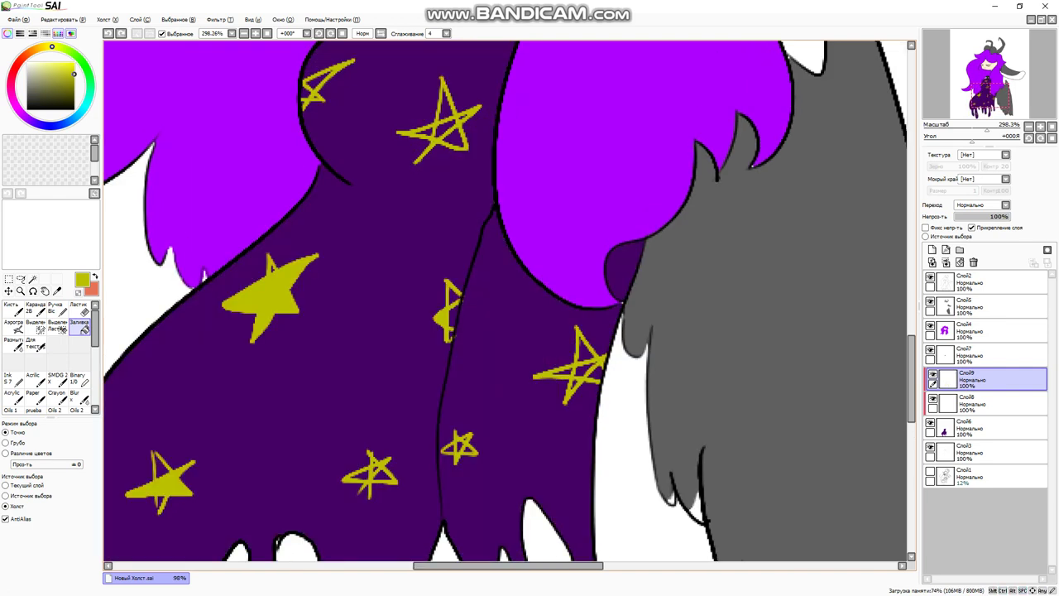
- Set the Bucket tool's transparency tolerance to 39 and fill the stars on the chest, central fold and right edge
click(82, 327)
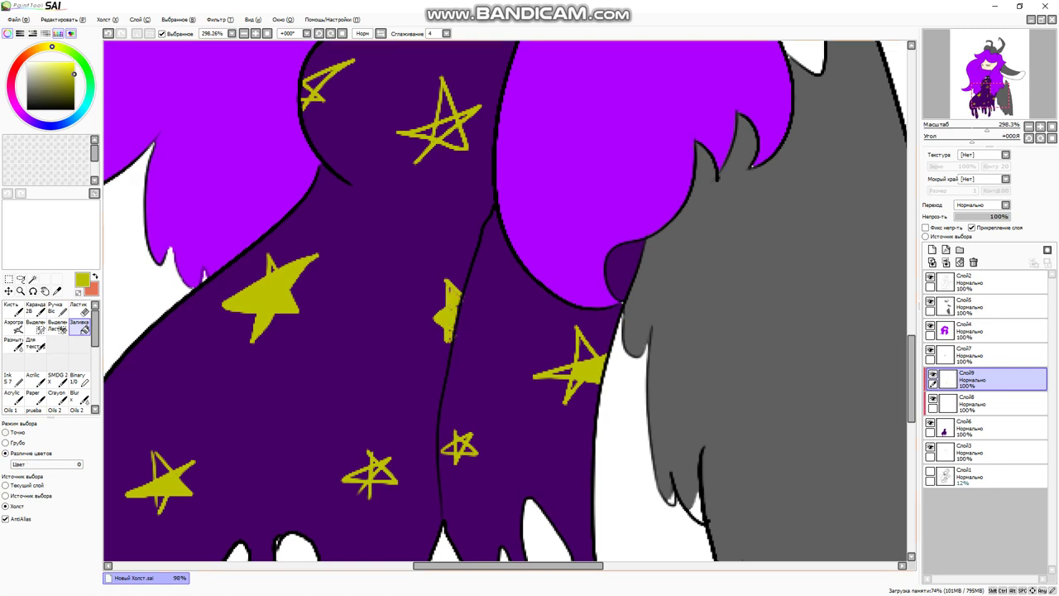
drag(12, 464, 38, 464)
scroll(504, 301, up, 3)
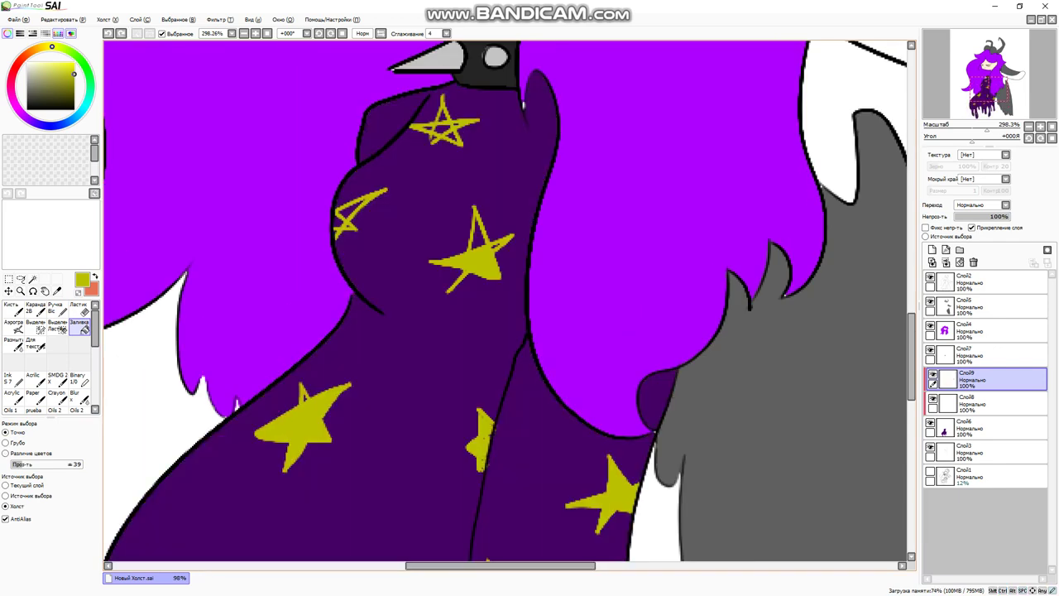
- Paint over the unfilled gaps and rough edges of the chest stars in olive yellow with the Ink brush
key(b)
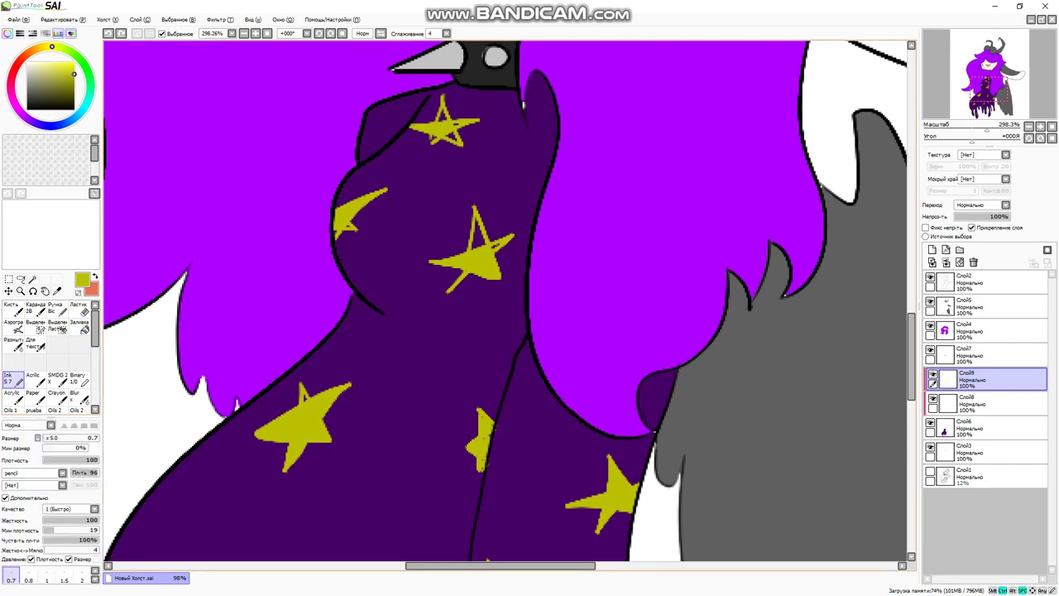
scroll(405, 196, up, 5)
mouse_move(405, 196)
mouse_down()
mouse_move(416, 217)
mouse_move(484, 244)
mouse_move(327, 356)
mouse_move(399, 292)
mouse_move(1055, 528)
mouse_up()
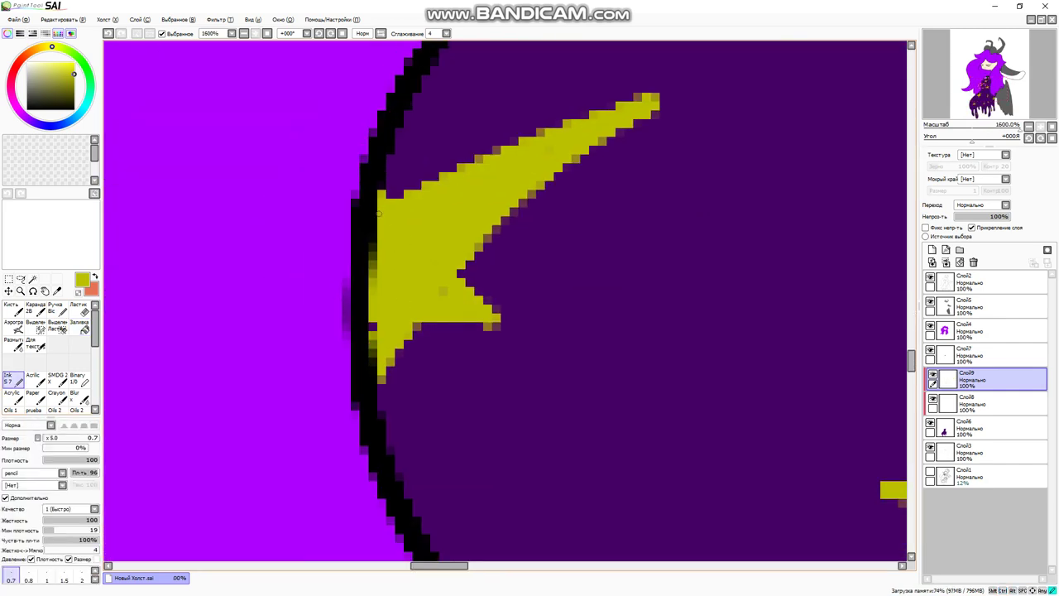
drag(377, 213, 207, 124)
drag(745, 331, 331, 207)
drag(372, 348, 438, 298)
mouse_move(625, 146)
mouse_down()
mouse_move(550, 270)
mouse_move(458, 101)
mouse_move(495, 261)
mouse_move(442, 284)
mouse_move(413, 166)
mouse_up()
drag(463, 464, 382, 148)
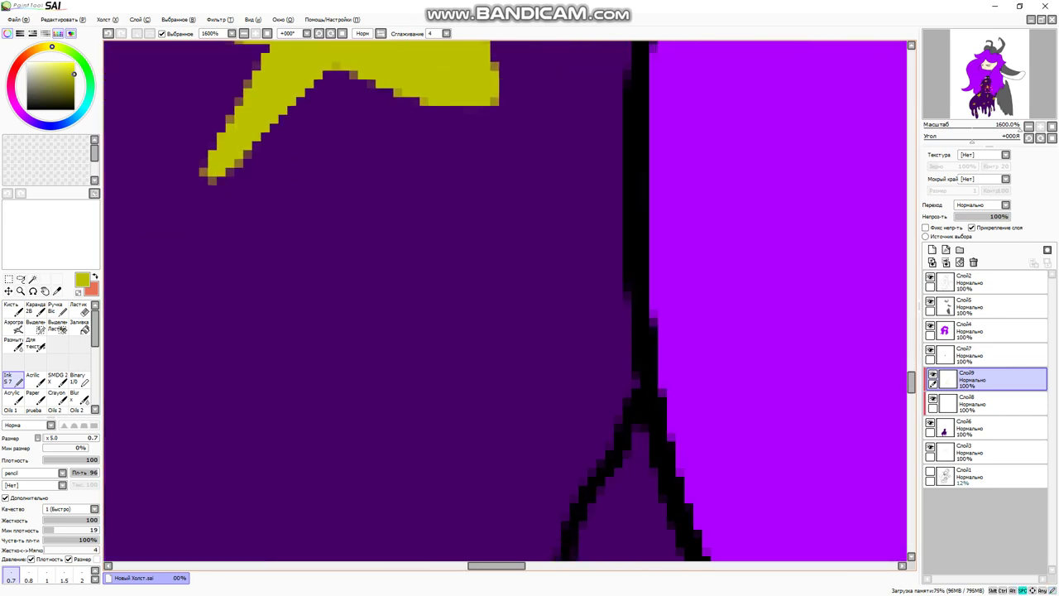
drag(430, 496, 351, 240)
mouse_move(596, 329)
mouse_down()
mouse_move(745, 289)
mouse_move(497, 248)
mouse_move(662, 220)
mouse_move(693, 177)
mouse_move(703, 252)
mouse_move(621, 215)
mouse_move(774, 144)
mouse_up()
- Reshape the small star left of the lower central fold, erase its stray leg and paint its gaps solid olive yellow
drag(317, 353, 372, 303)
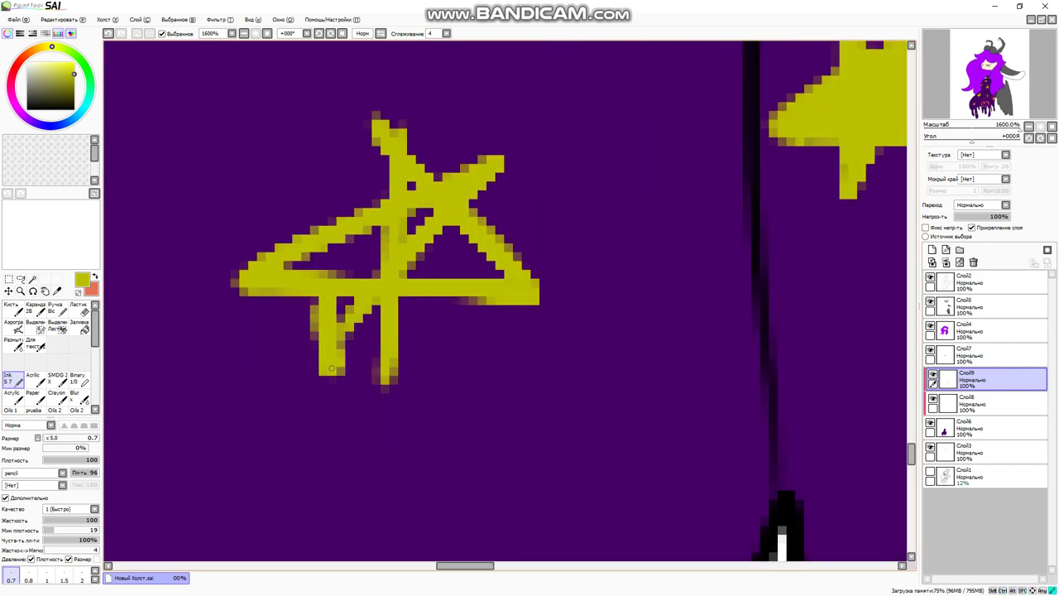
drag(393, 377, 438, 268)
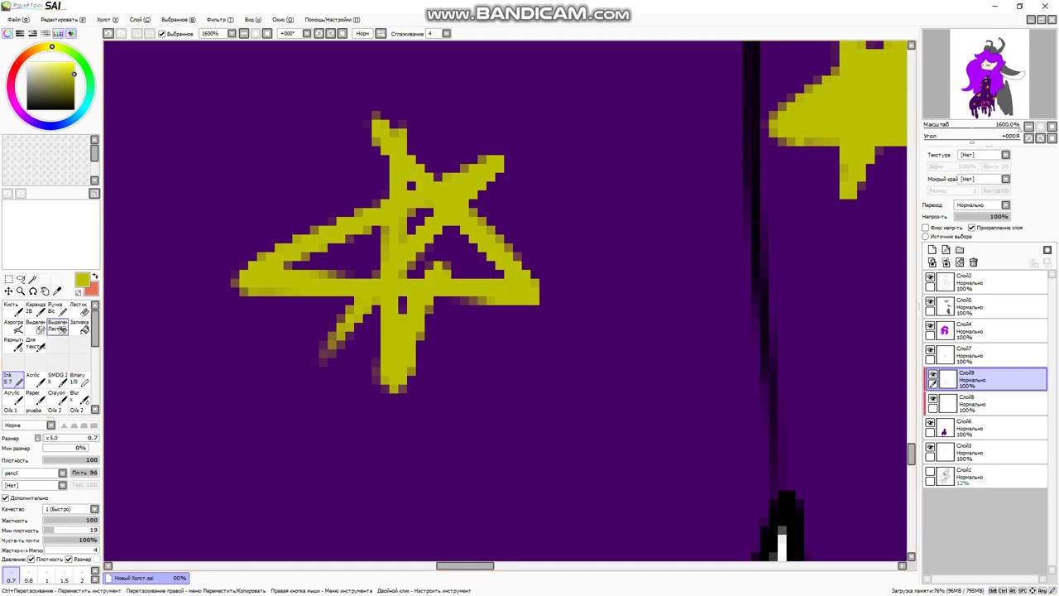
key(e)
mouse_move(331, 352)
mouse_down()
mouse_move(322, 349)
mouse_move(365, 315)
mouse_up()
key(n)
mouse_move(289, 265)
mouse_down()
mouse_move(422, 215)
mouse_move(429, 269)
mouse_move(355, 265)
mouse_move(480, 257)
mouse_up()
mouse_move(463, 249)
mouse_down()
mouse_move(530, 248)
mouse_move(530, 182)
mouse_move(547, 257)
mouse_up()
mouse_move(397, 265)
mouse_down()
mouse_move(411, 360)
mouse_move(439, 277)
mouse_move(451, 380)
mouse_up()
mouse_move(402, 116)
mouse_down()
mouse_move(413, 240)
mouse_move(430, 269)
mouse_up()
drag(464, 305, 722, 68)
scroll(521, 292, down, 3)
scroll(721, 68, down, 8)
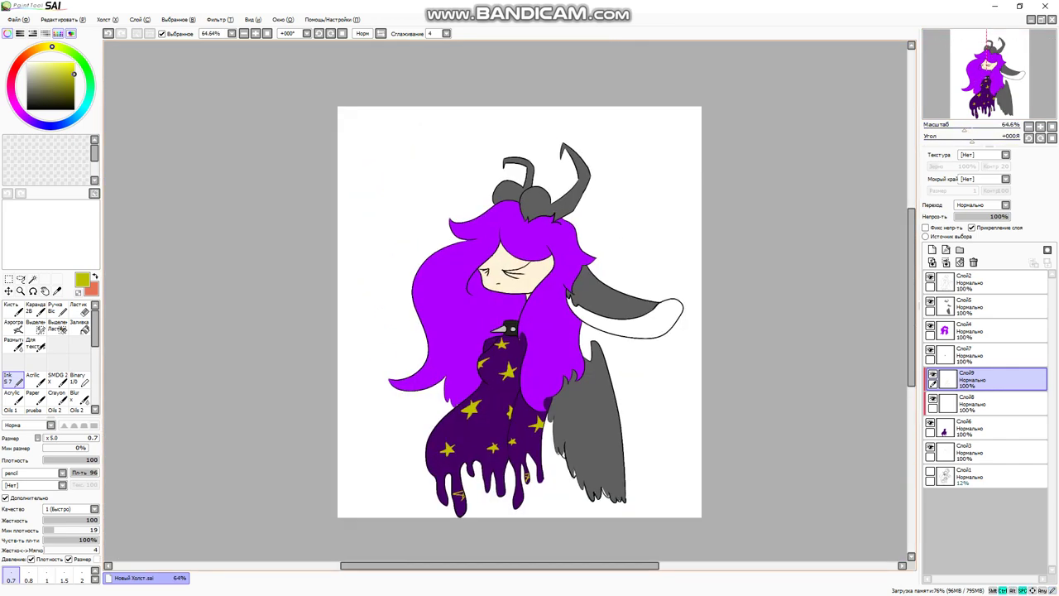
- Select layer Слой8, pick a very dark purple and draw a shadow line on the chest alongside the hair, redrawing the first stroke
scroll(515, 417, up, 8)
click(985, 403)
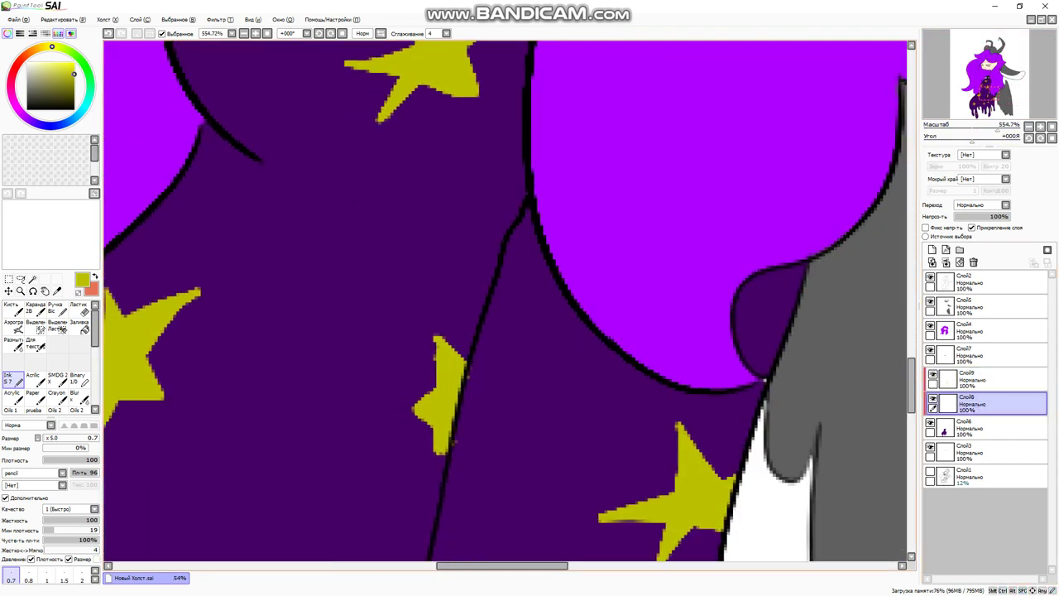
key(super)
alt+click(306, 258)
scroll(475, 191, up, 5)
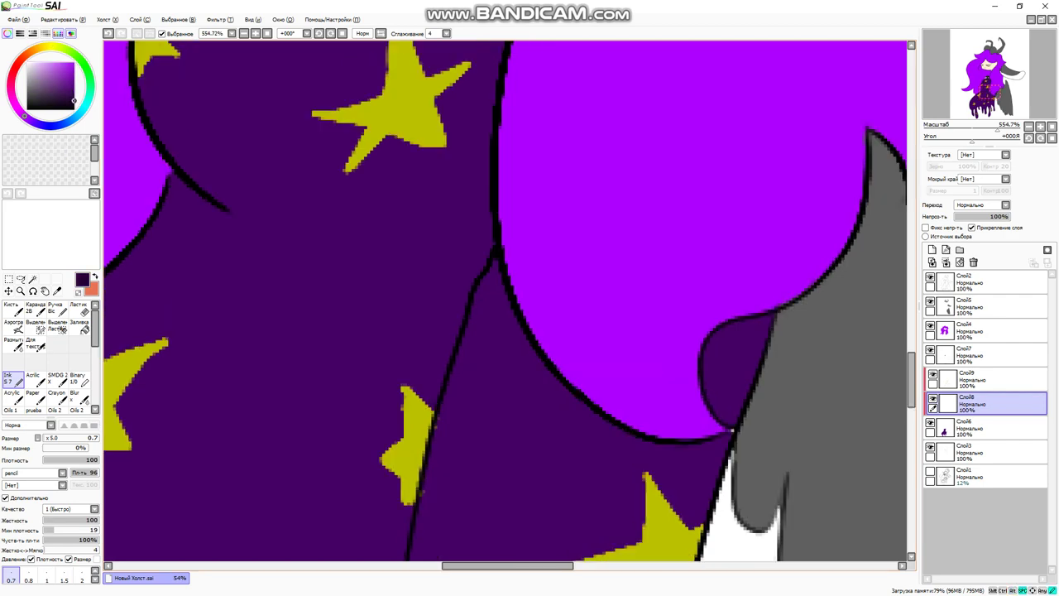
drag(476, 191, 413, 389)
key(ctrl+z)
drag(475, 198, 401, 480)
scroll(400, 480, down, 5)
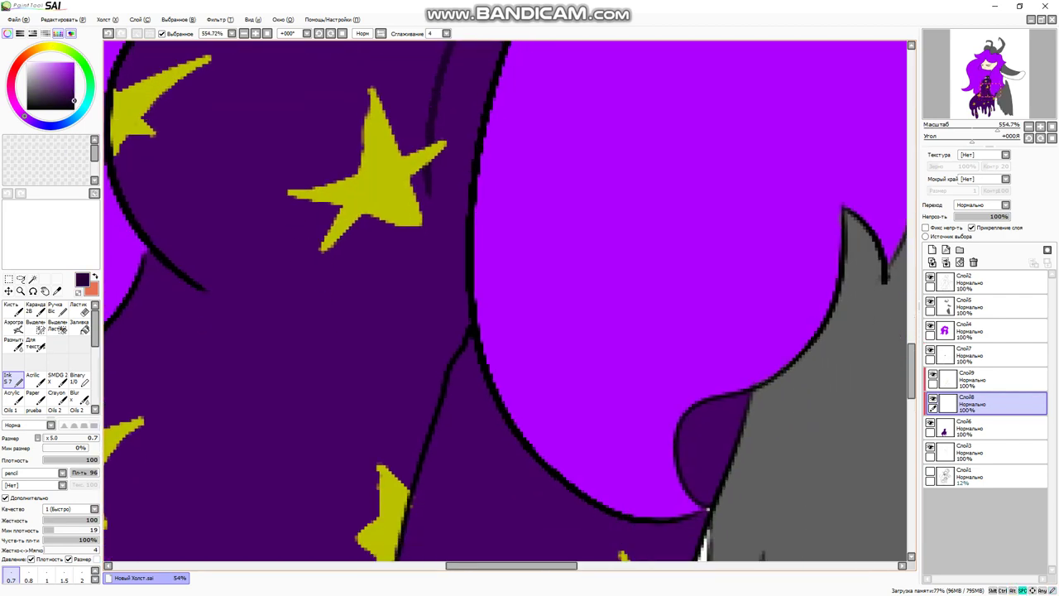
- Extend the very dark purple shadow line down the garment, running parallel to the central fold
scroll(428, 331, down, 3)
drag(460, 174, 366, 436)
scroll(366, 436, down, 3)
drag(413, 192, 371, 556)
scroll(371, 557, up, 6)
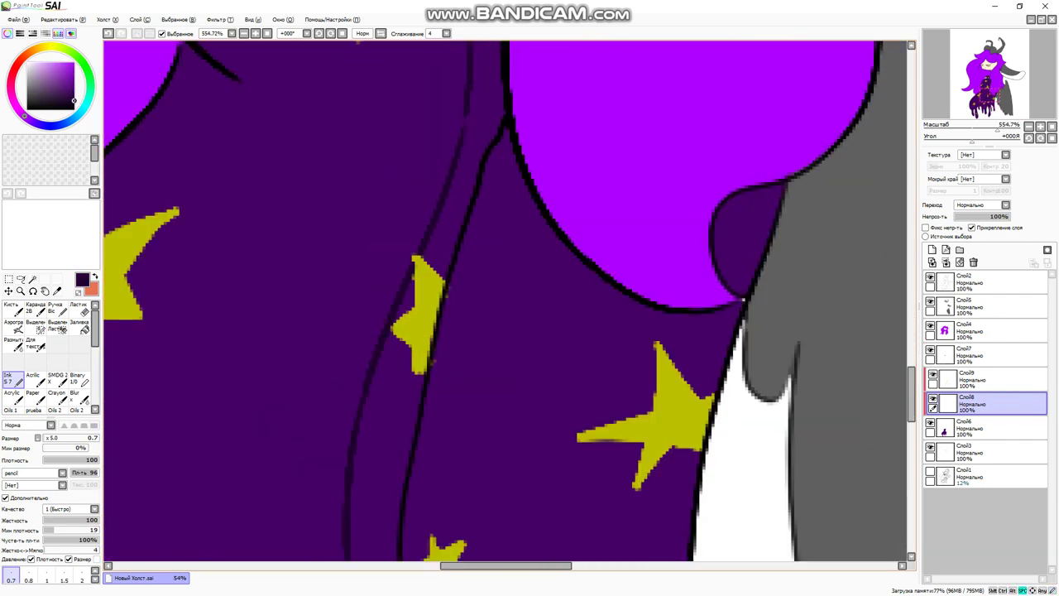
- Draw very dark purple shadow outlines on the garment beneath the hanging hair lock and below the collar
scroll(504, 298, down, 3)
mouse_move(347, 213)
mouse_down()
mouse_move(467, 391)
mouse_move(579, 414)
mouse_up()
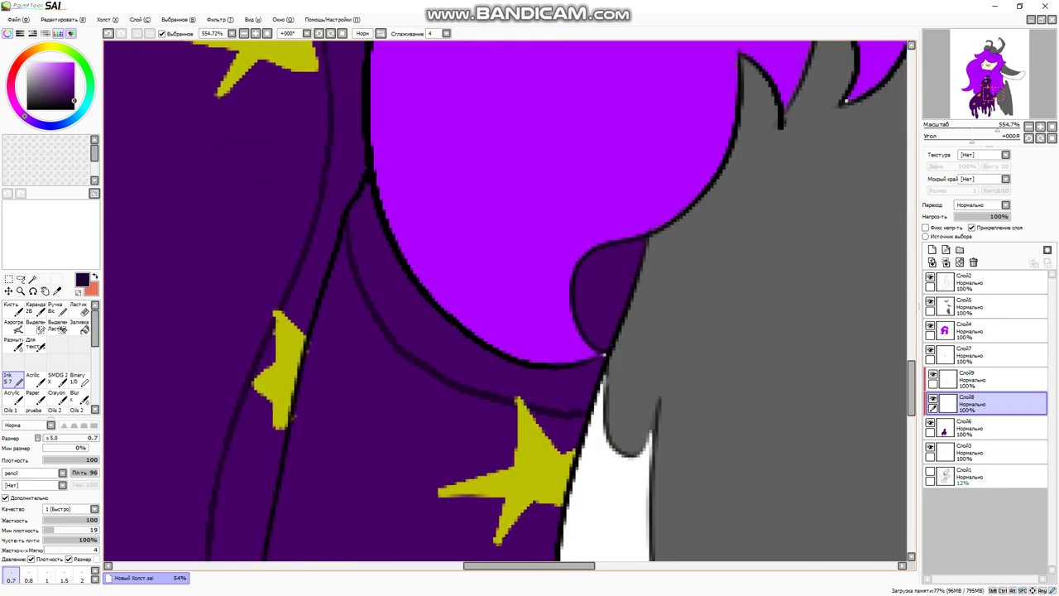
scroll(604, 354, up, 5)
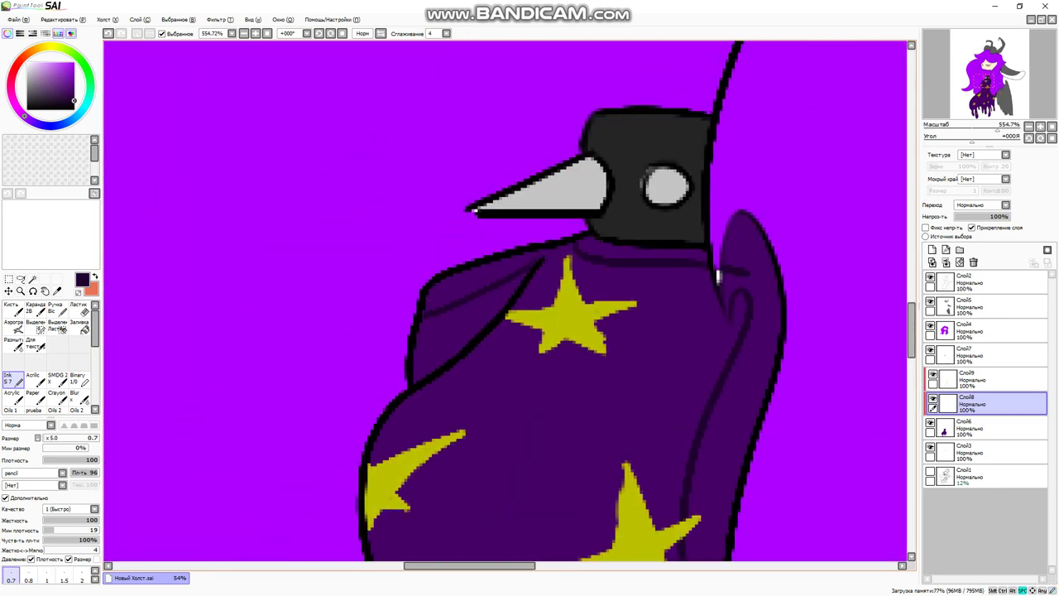
- Draw a curved very dark purple shadow line on the garment just below the chest bulge
scroll(616, 274, down, 3)
scroll(616, 275, left, 3)
mouse_move(642, 240)
mouse_down()
mouse_move(624, 260)
mouse_move(451, 354)
mouse_up()
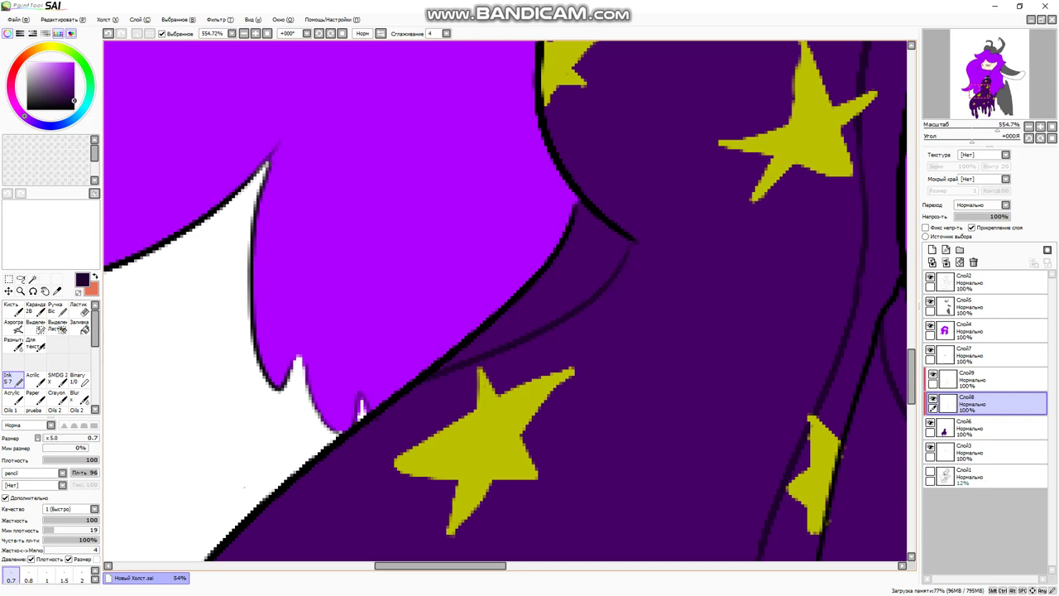
- Draw very dark purple shadow outlines inside the dripping ends of the garment's hem
scroll(617, 275, down, 5)
scroll(616, 274, left, 3)
scroll(571, 247, down, 4)
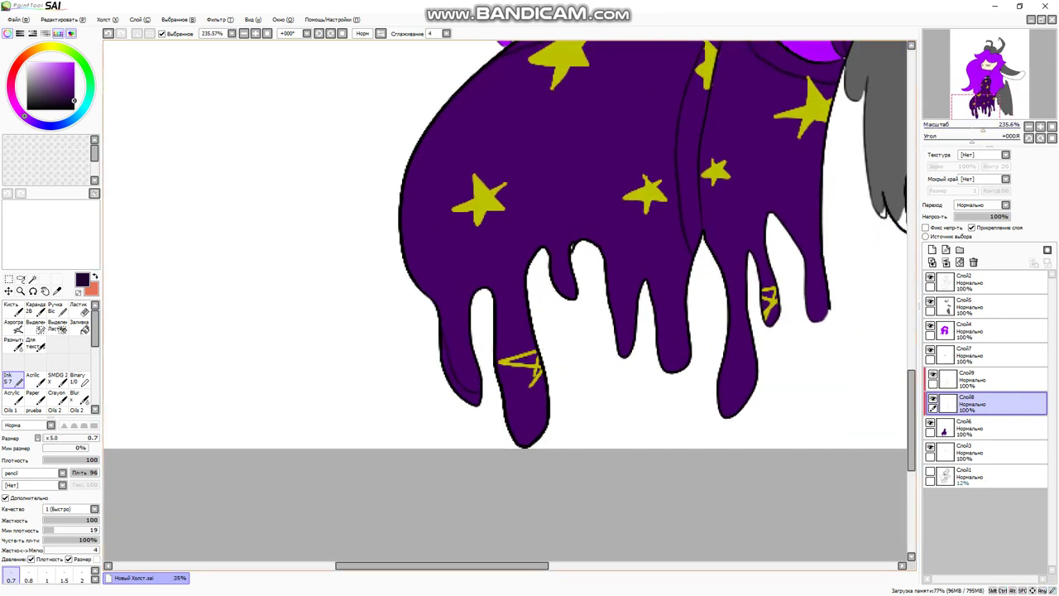
scroll(504, 245, down, 1)
scroll(505, 244, right, 1)
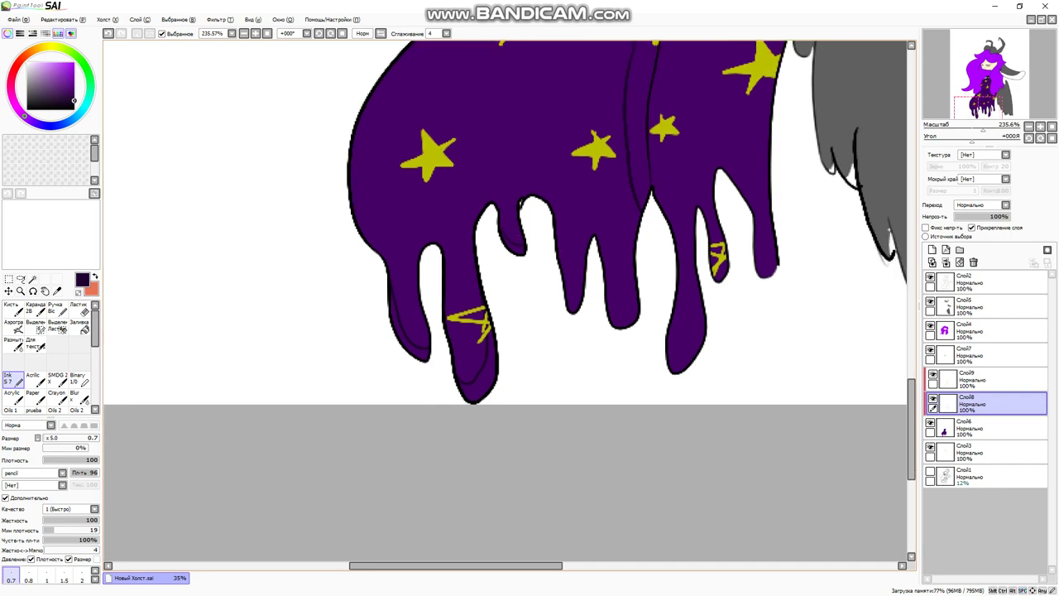
scroll(505, 239, right, 1)
scroll(505, 239, up, 1)
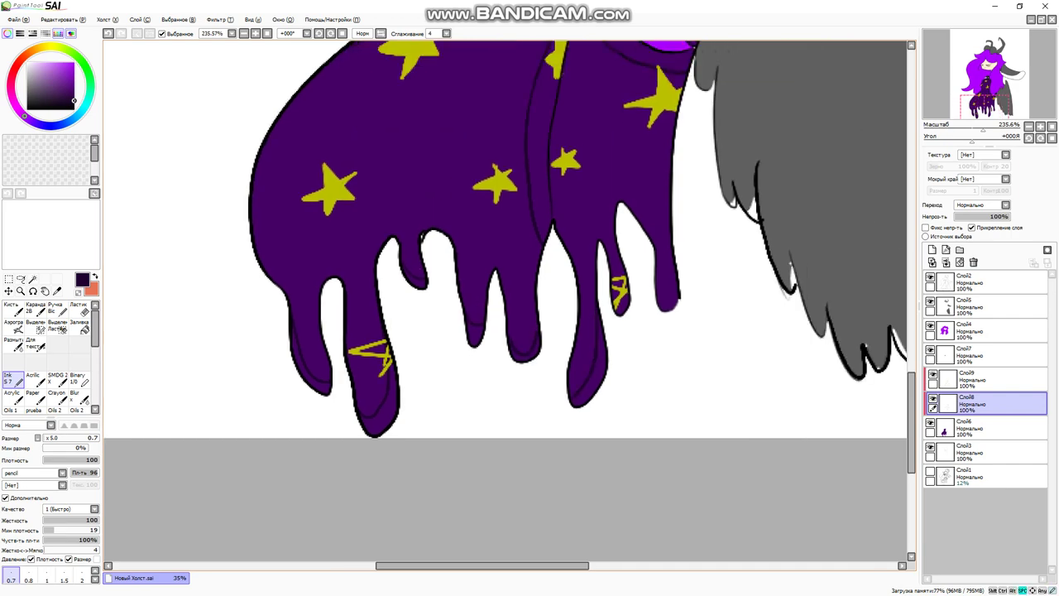
scroll(505, 288, up, 1)
scroll(504, 289, up, 3)
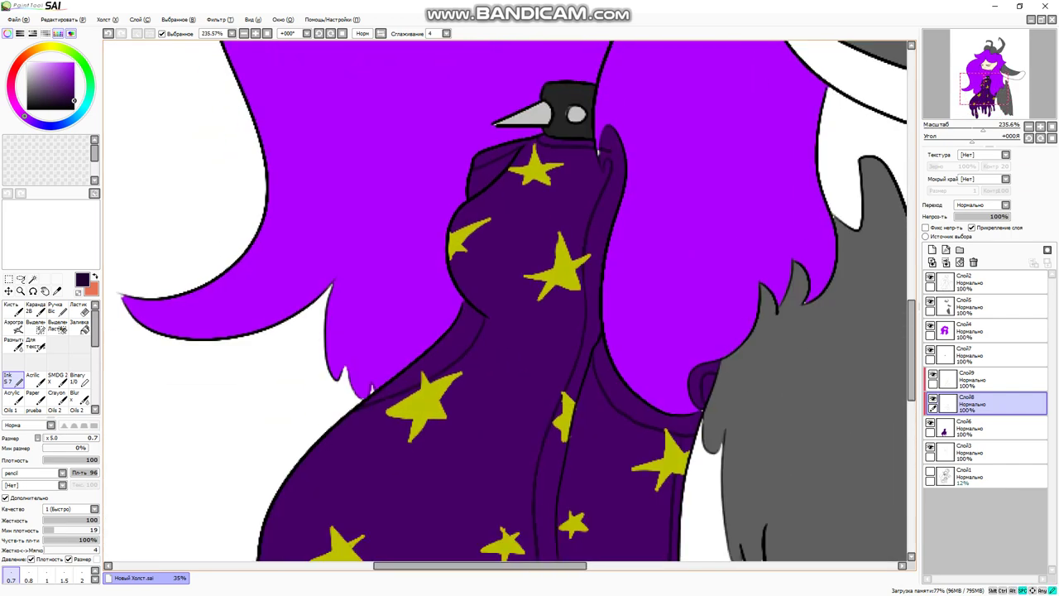
- Hide layers Слой6 and Слой9, unclip Слой8 and make it active with the Fill tool selected
click(931, 423)
click(930, 423)
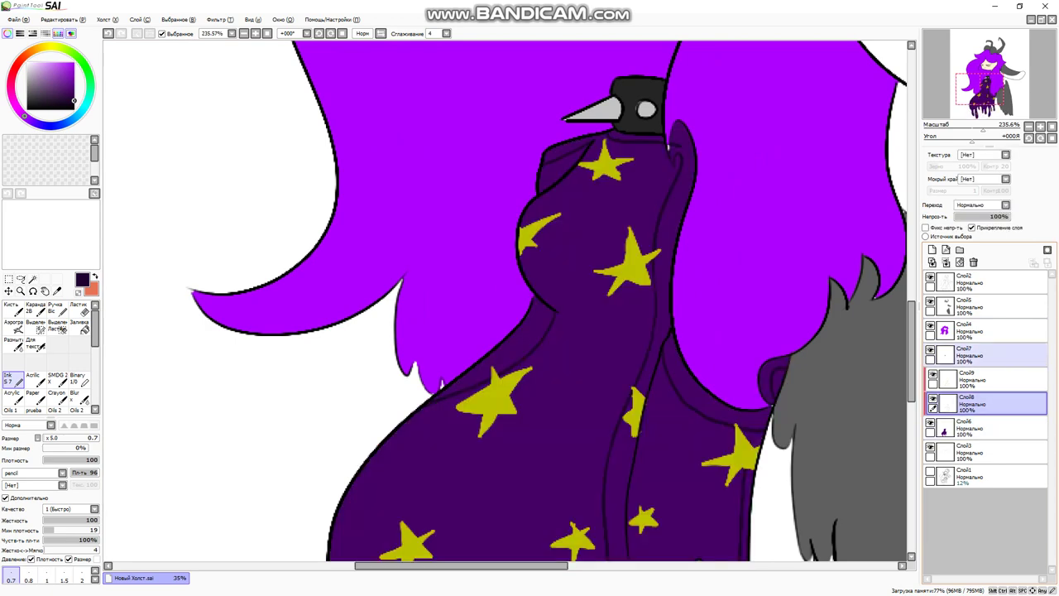
click(985, 379)
click(930, 423)
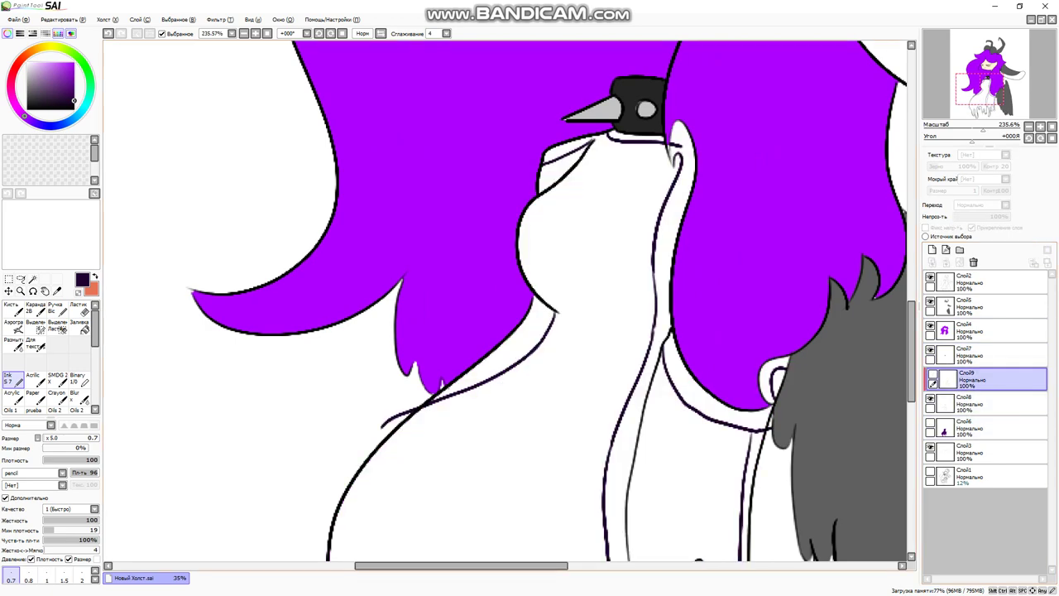
click(80, 328)
click(985, 403)
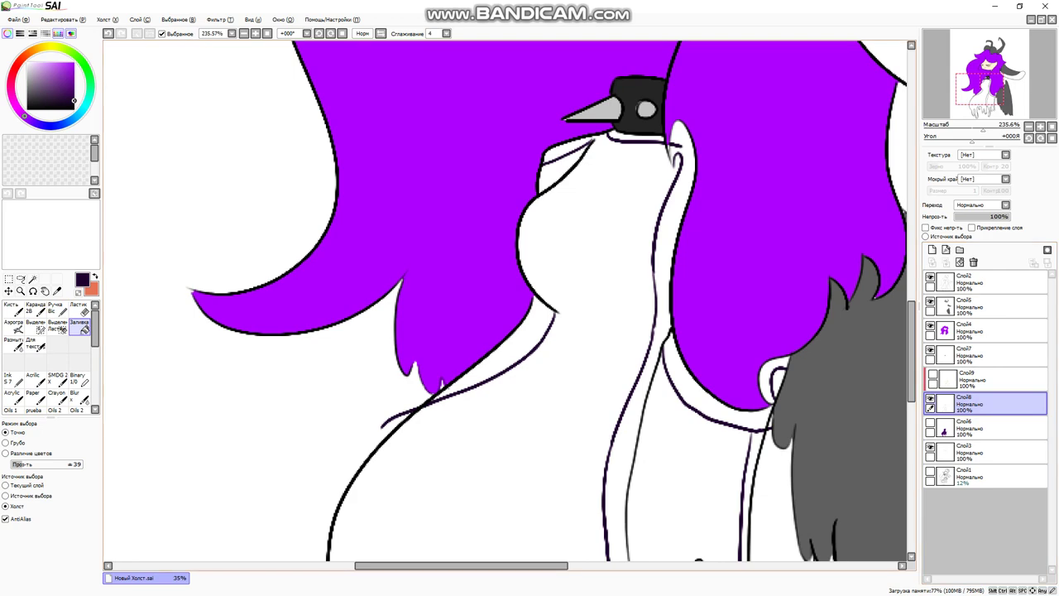
- Fill the outlined shadow areas below the chest, beside the hair and along the central fold with very dark purple
click(513, 339)
click(662, 273)
click(720, 409)
click(751, 497)
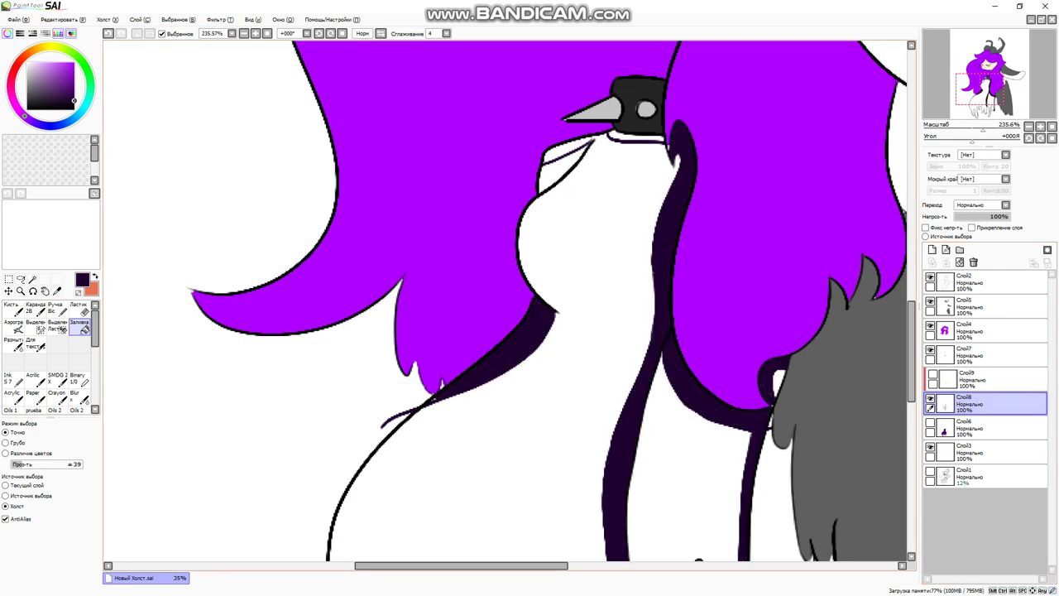
click(598, 173)
key(ctrl+z)
- Fill the outlined shadows in the hem's dripping ends with very dark purple
scroll(505, 306, down, 5)
click(542, 400)
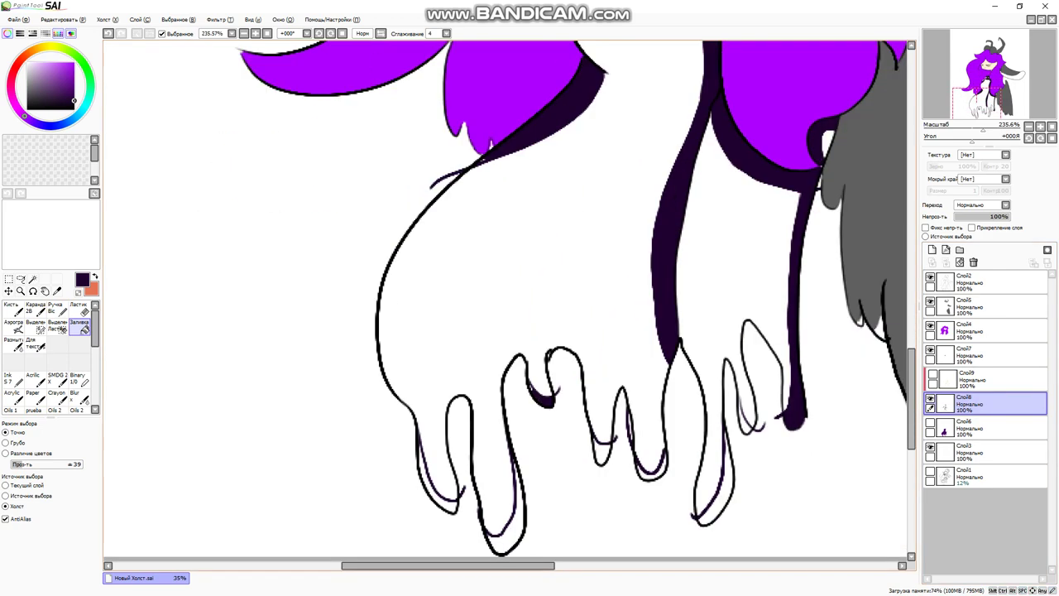
click(515, 517)
click(722, 488)
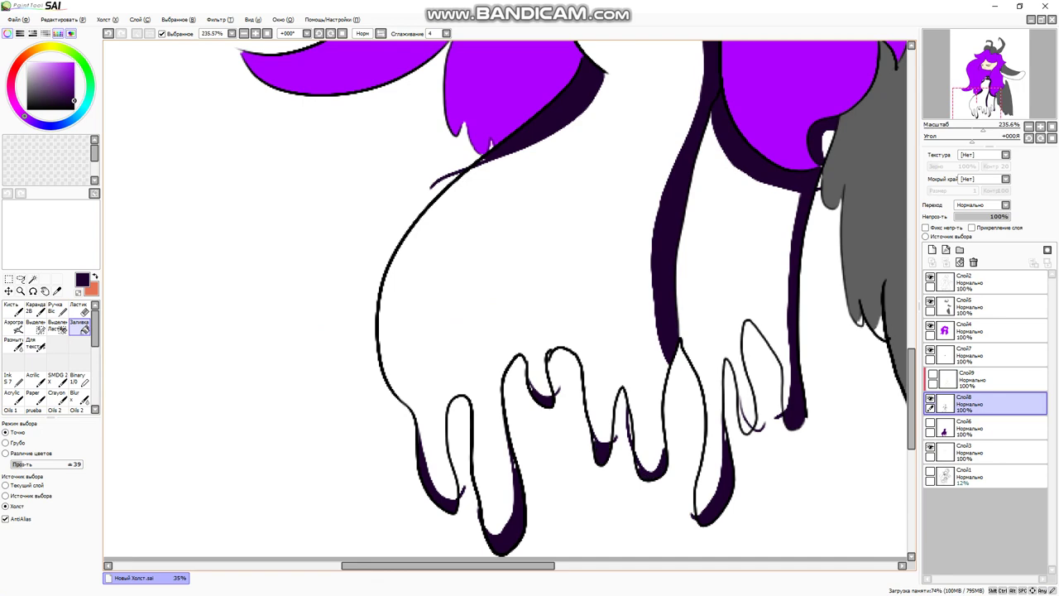
- Show Слой6, clip Слой8 to it again and have the collar and shoulder shadows filled very dark purple
click(972, 226)
click(547, 273)
scroll(505, 306, up, 5)
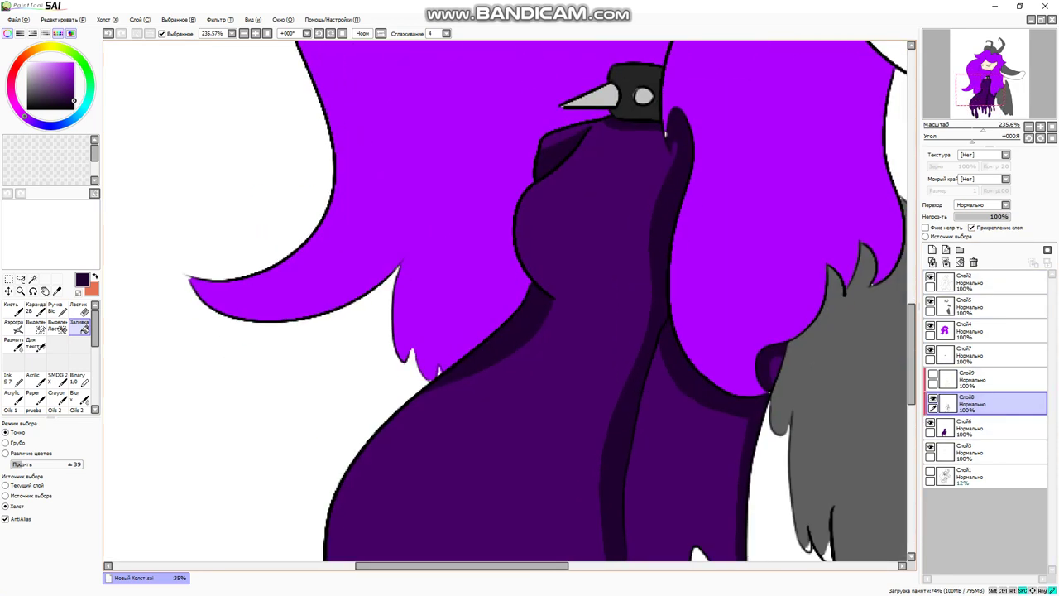
- Paint a shadow band along the lower garment's outer left edge with the Ink brush at size 4
scroll(504, 306, down, 5)
scroll(504, 306, up, 3)
click(18, 379)
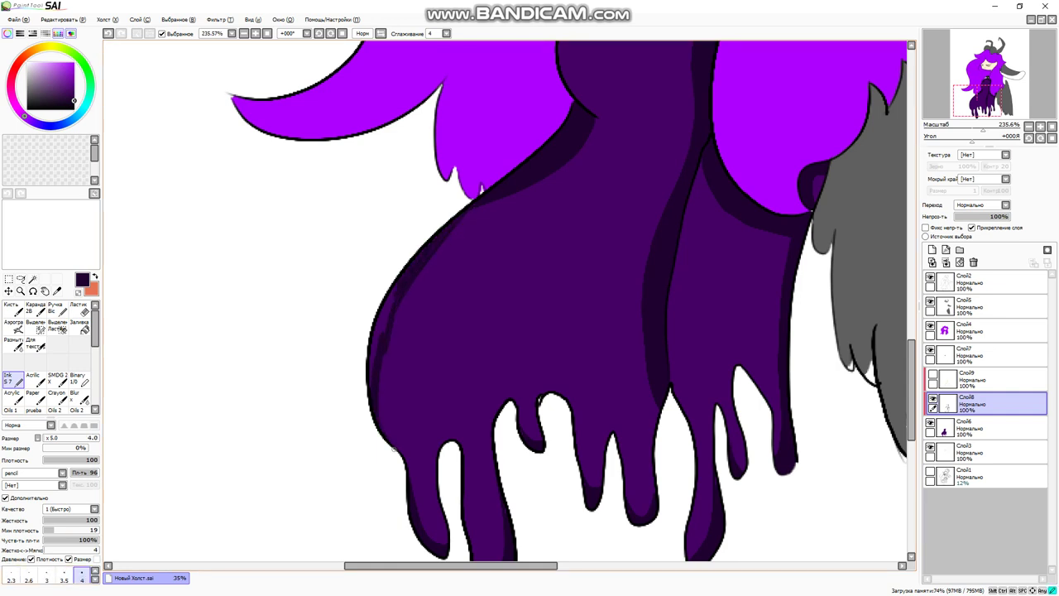
key(ctrl+z)
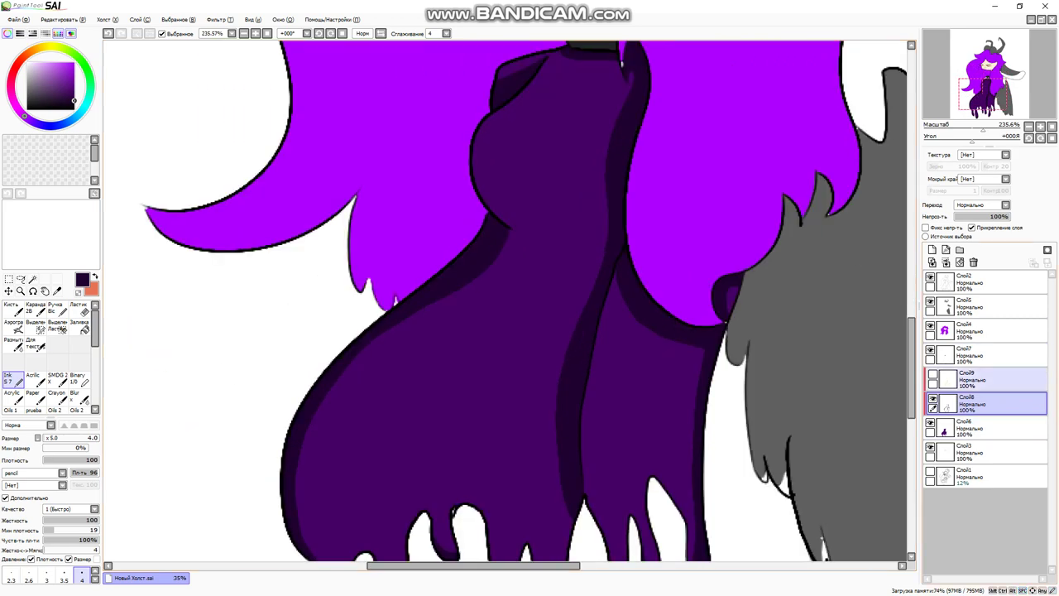
- Show star layer Слой9 and paint the unfinished stars on the drips solid olive yellow
key(super)
key(super)
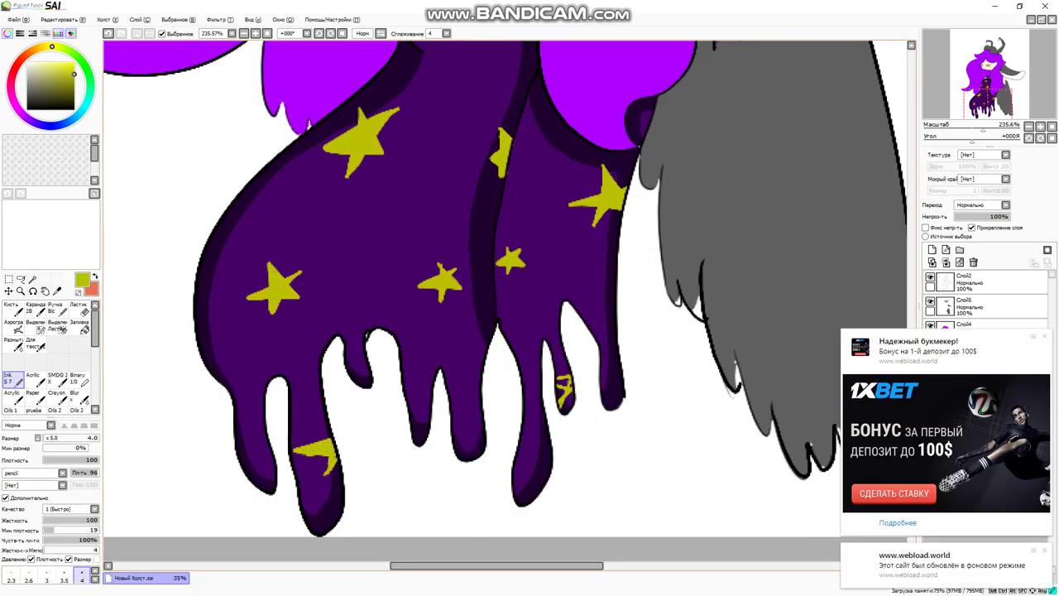
scroll(505, 298, down, 5)
scroll(505, 297, up, 8)
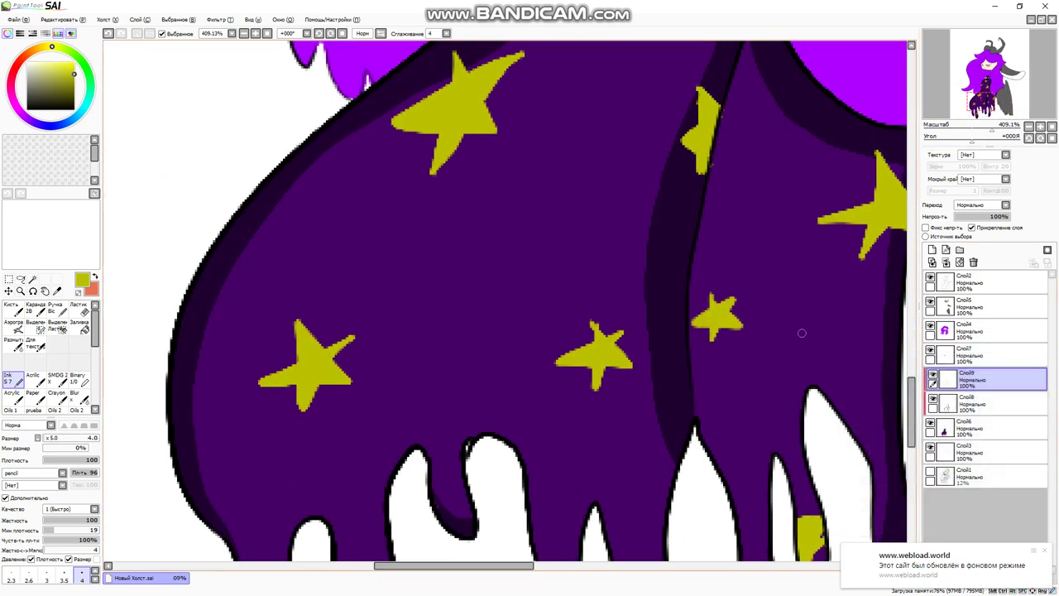
- Select layer Слой6 and draw thin dark crease lines across the chest and lower garment with the Ink brush at size 2.3
click(981, 428)
drag(579, 372, 511, 372)
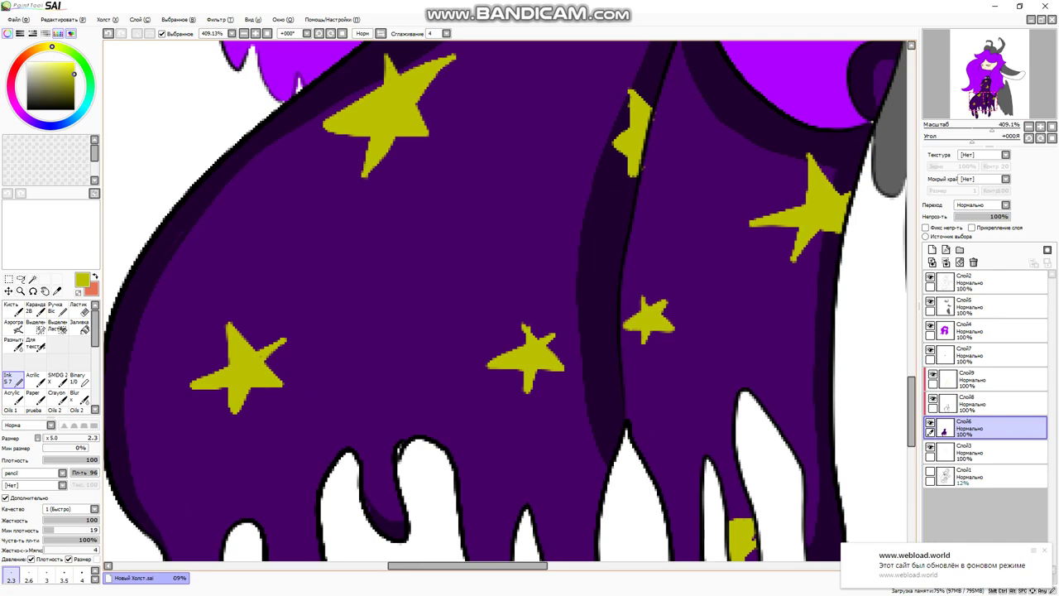
alt+click(604, 249)
drag(441, 134, 344, 349)
drag(496, 248, 461, 351)
key(ctrl+z)
drag(480, 209, 245, 421)
drag(497, 248, 448, 456)
drag(513, 207, 497, 149)
drag(496, 513, 480, 91)
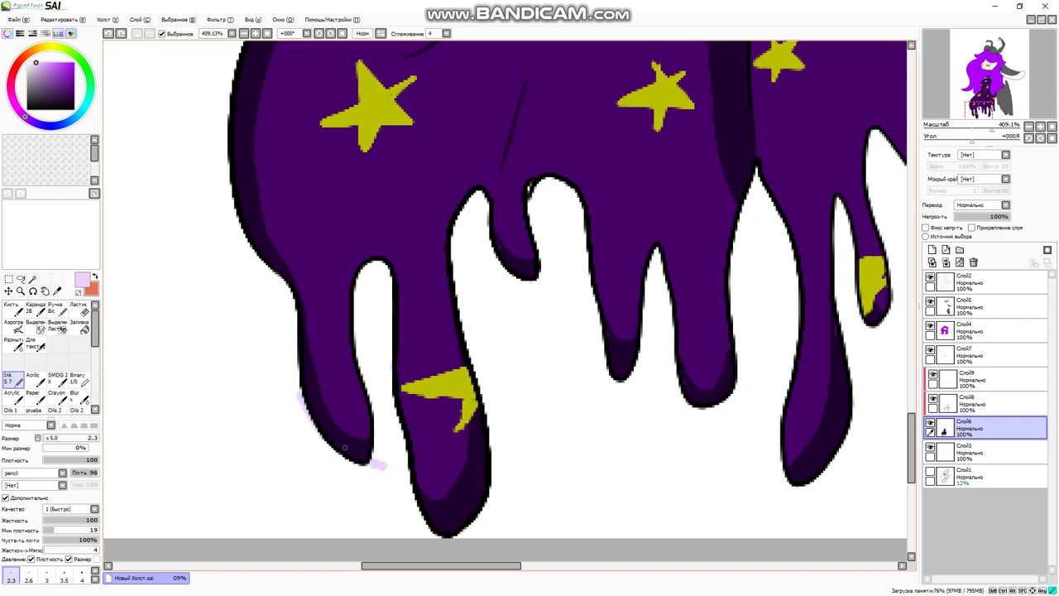
- Select layer Слой8 and draw pale lilac highlights along the edges of the two leftmost drips, redoing failed strokes
click(980, 403)
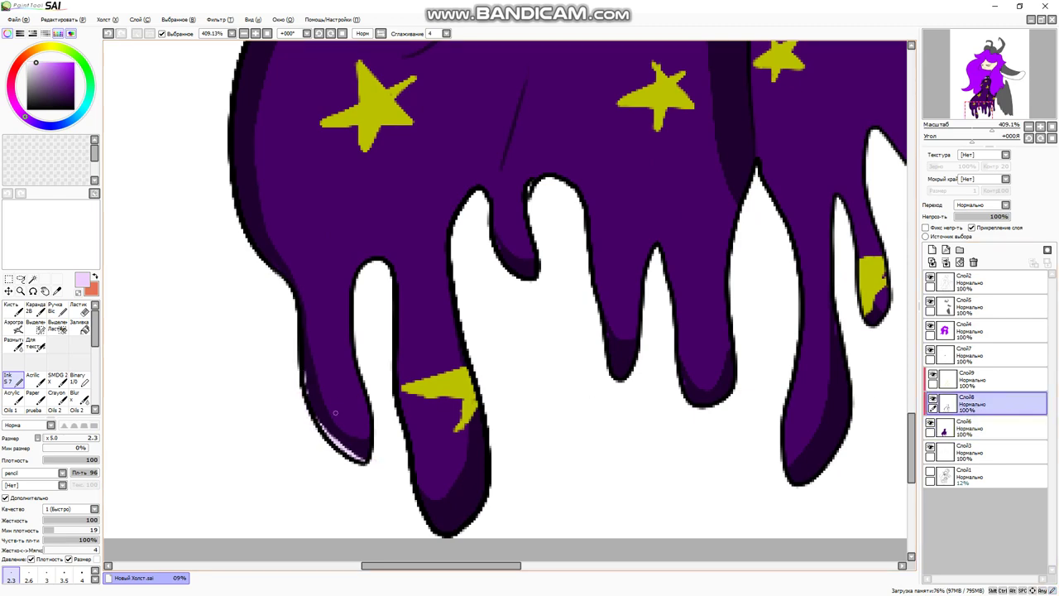
key(ctrl+z)
scroll(335, 412, up, 4)
drag(294, 178, 438, 435)
key(ctrl+z)
mouse_move(303, 248)
mouse_down()
mouse_move(411, 430)
mouse_move(295, 306)
mouse_move(130, 305)
mouse_up()
drag(579, 231, 584, 455)
drag(570, 198, 560, 248)
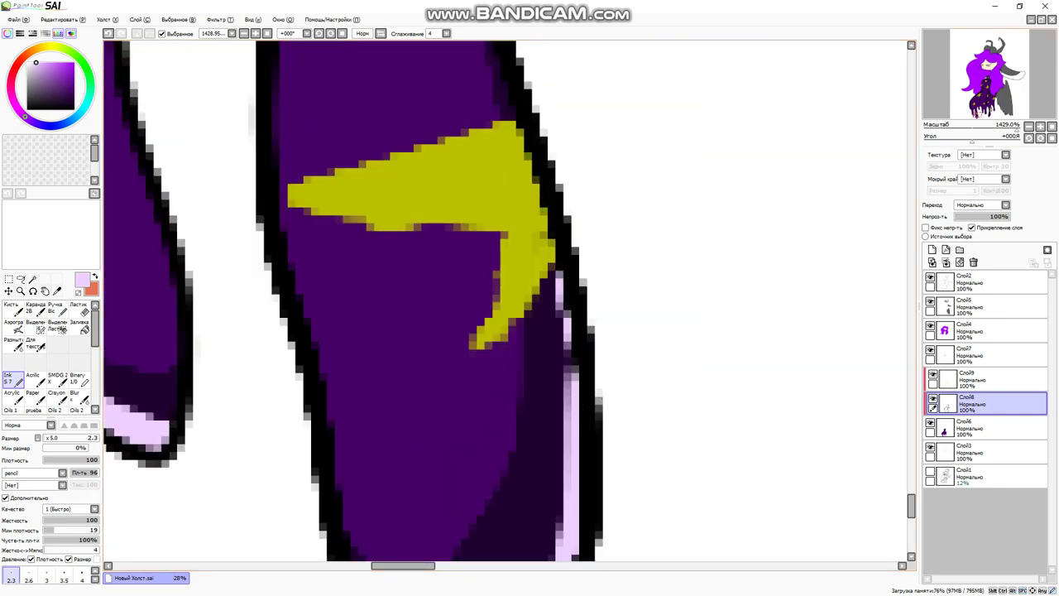
- Add pale lilac highlights along the lower edges of the middle drips
scroll(531, 293, down, 5)
scroll(531, 293, up, 1)
drag(538, 311, 340, 326)
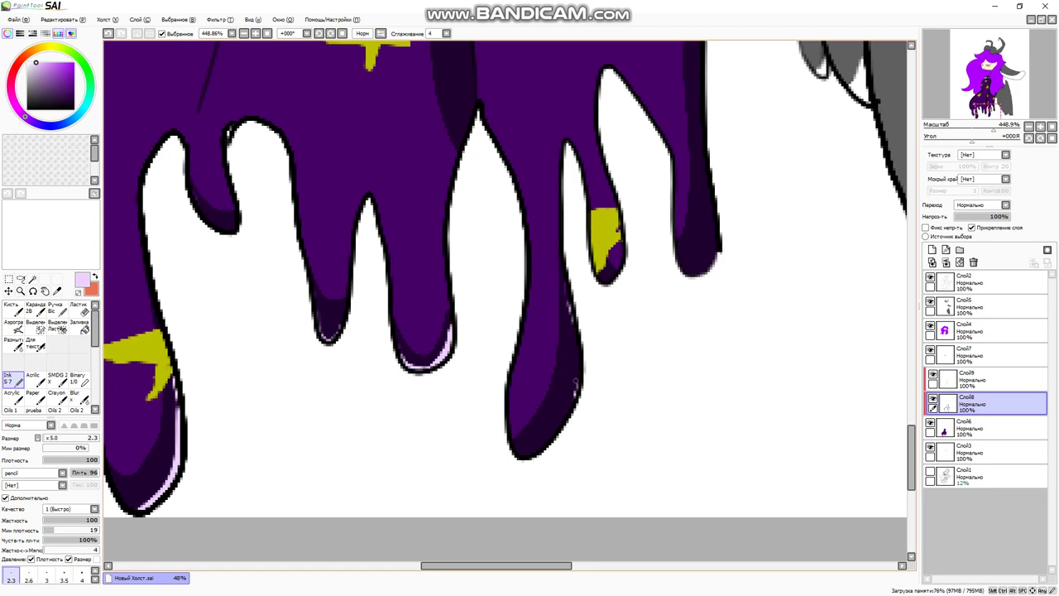
- Draw a pale lilac highlight down the garment's right edge, from below the hair to the last drip
scroll(505, 298, up, 8)
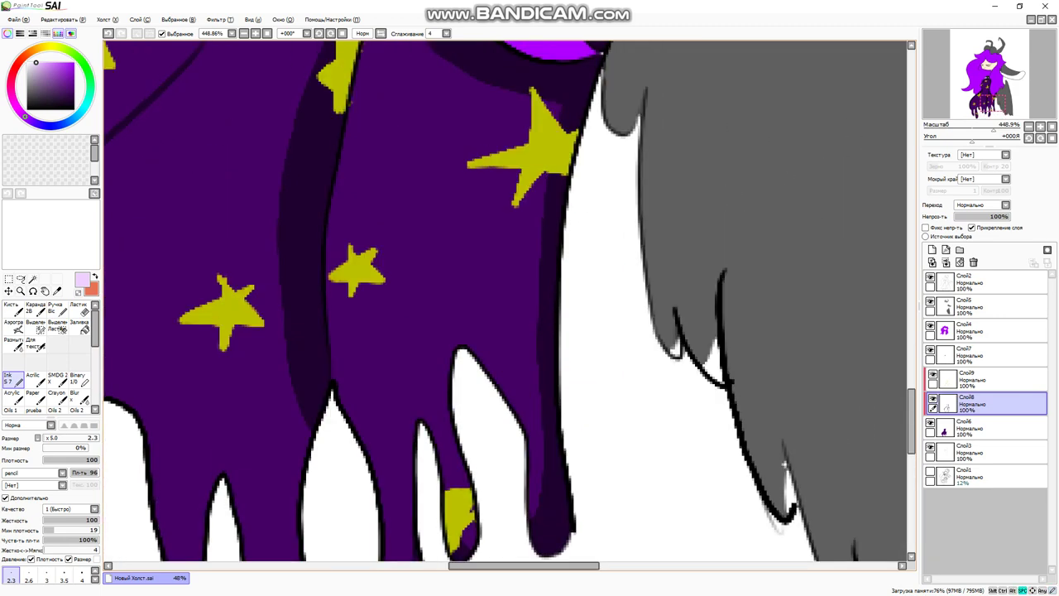
drag(593, 149, 544, 401)
key(ctrl+z)
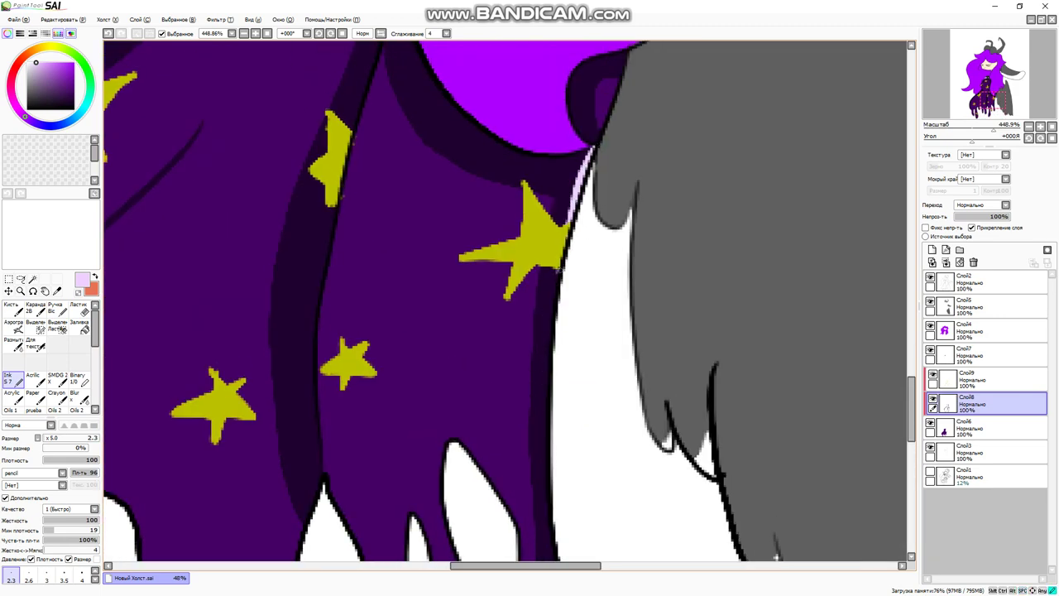
scroll(552, 365, down, 3)
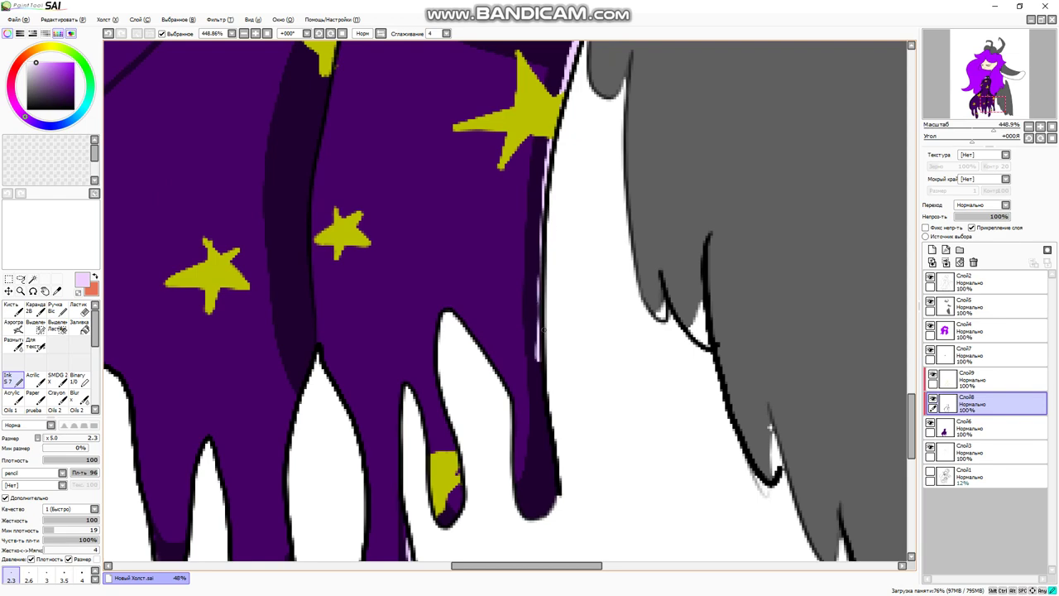
scroll(504, 301, down, 2)
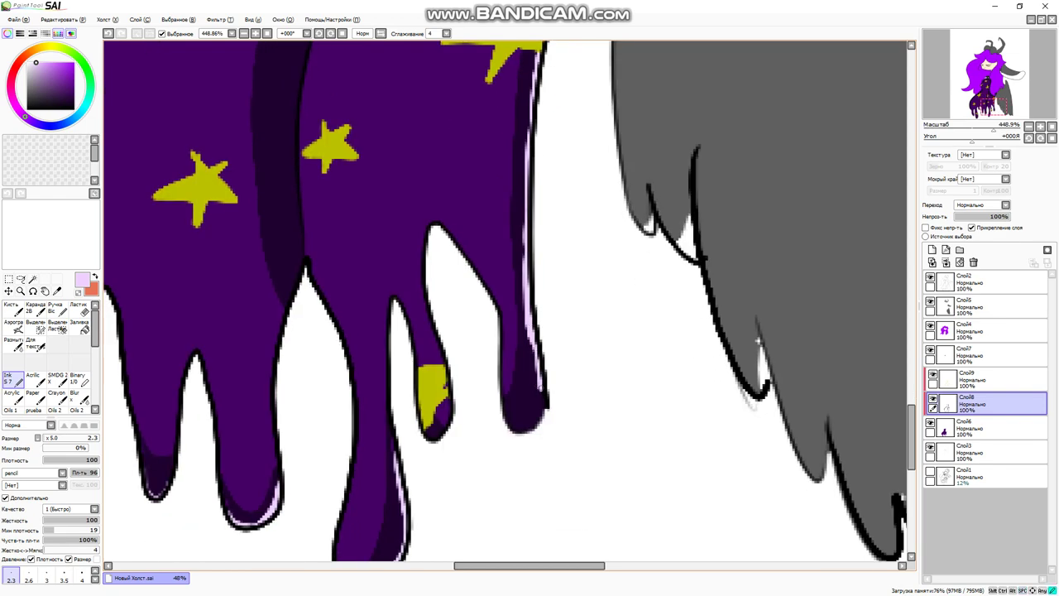
scroll(550, 375, down, 10)
- Draw a pale lilac highlight along the garment's left outer edge from the chest down, redrawing one stroke
scroll(681, 130, up, 10)
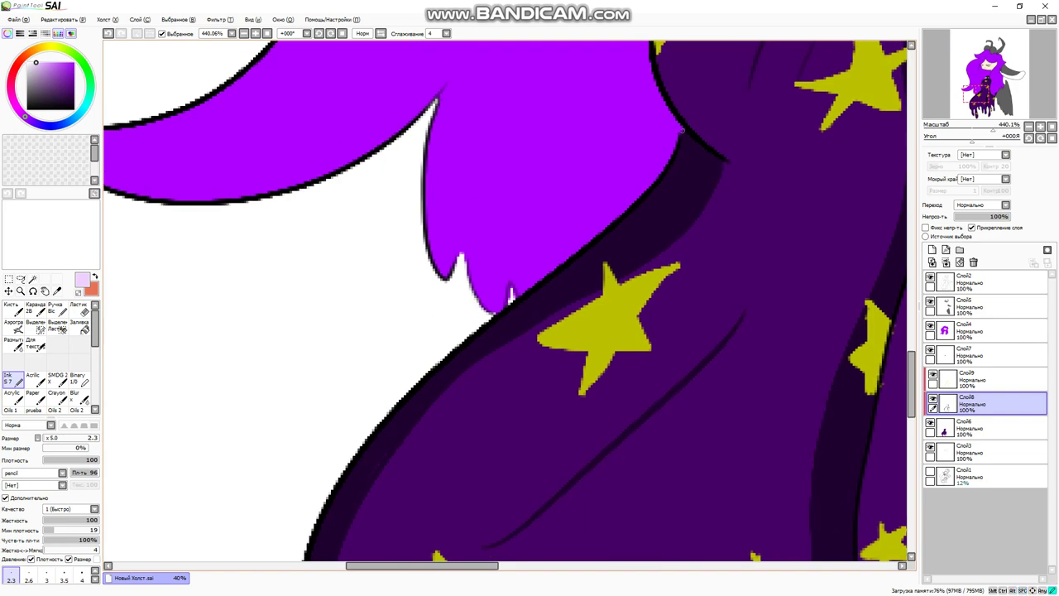
drag(681, 129, 512, 305)
drag(511, 304, 619, 209)
mouse_move(700, 154)
mouse_down()
mouse_move(523, 290)
mouse_move(443, 397)
mouse_move(505, 294)
mouse_up()
drag(504, 294, 467, 501)
drag(497, 463, 511, 327)
drag(534, 285, 470, 439)
key(ctrl+z)
drag(521, 302, 470, 447)
drag(662, 124, 372, 497)
- Highlight the shoulder fold, the edge under the collar and the garment's edge beside the hair in pale lilac
drag(745, 50, 510, 293)
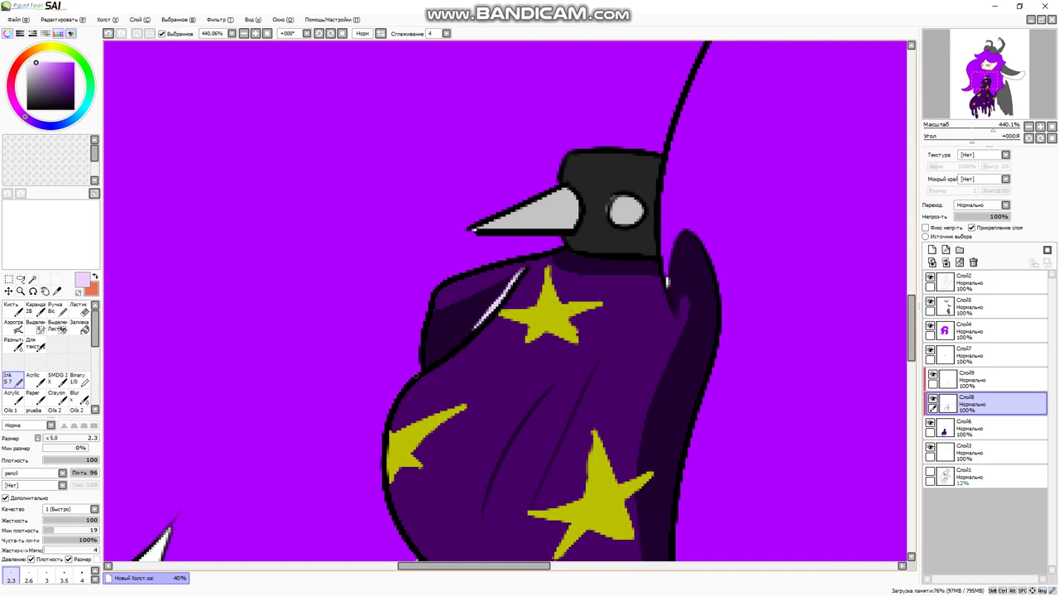
drag(629, 249, 588, 225)
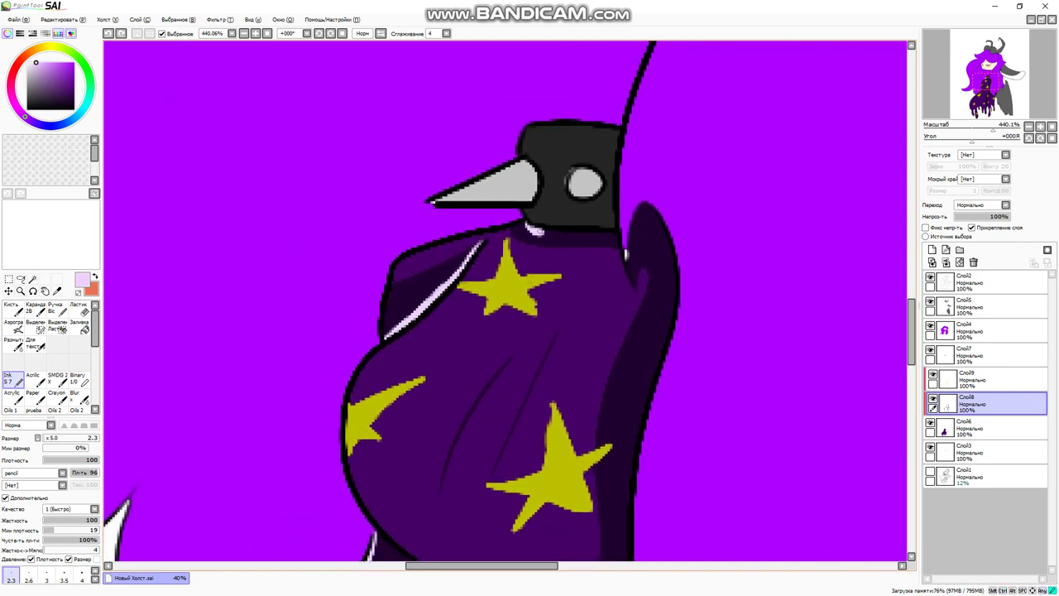
drag(598, 229, 533, 236)
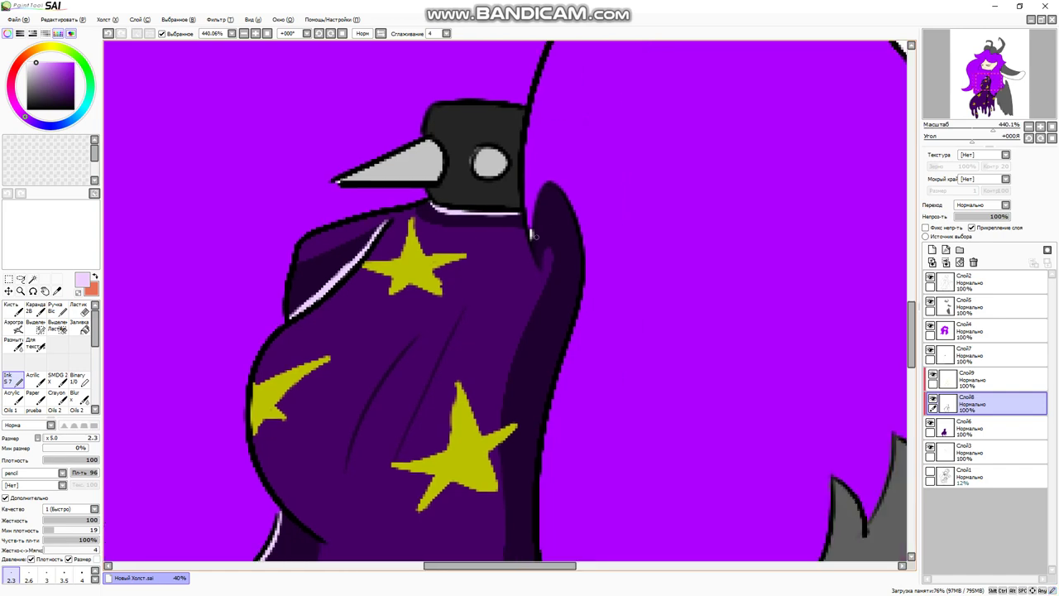
drag(497, 372, 542, 133)
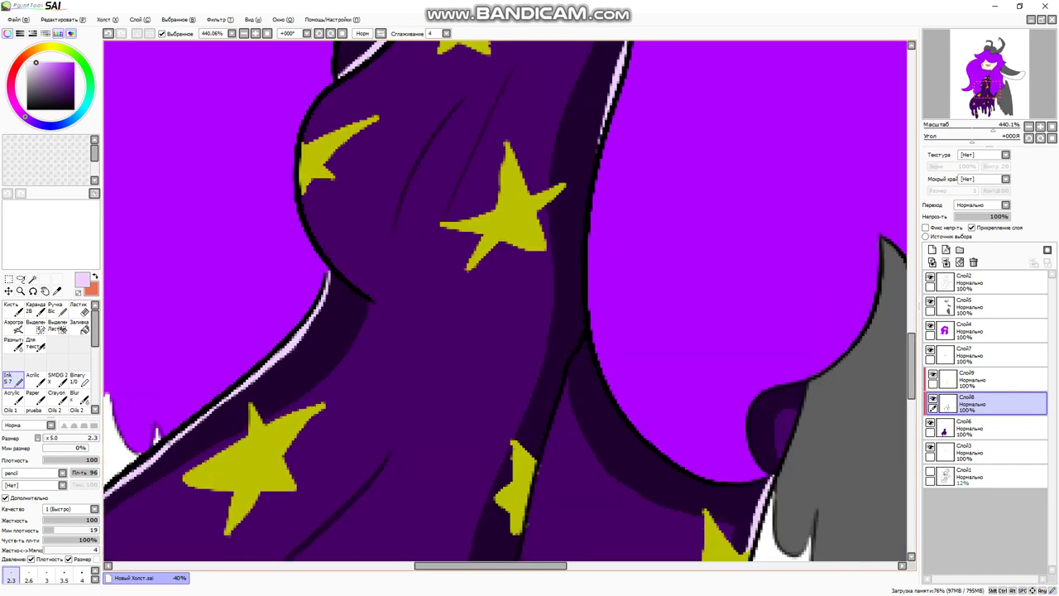
- Continue the pale lilac highlights around the hanging hair lock and down the central fold line
scroll(658, 422, down, 6)
scroll(443, 339, up, 8)
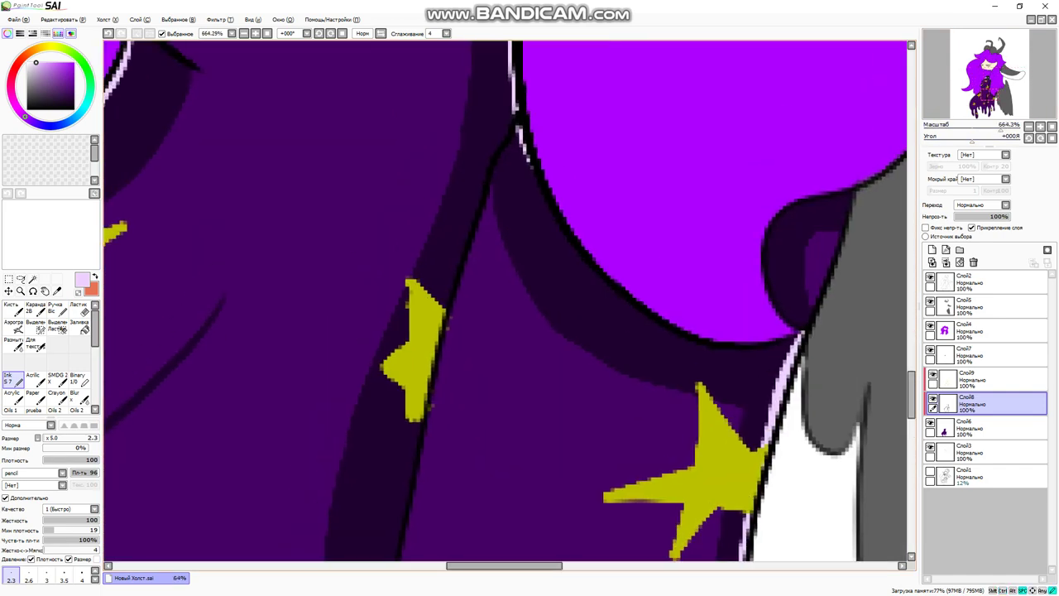
drag(444, 340, 496, 42)
mouse_move(496, 103)
mouse_down()
mouse_move(447, 426)
mouse_move(462, 529)
mouse_up()
scroll(462, 530, down, 5)
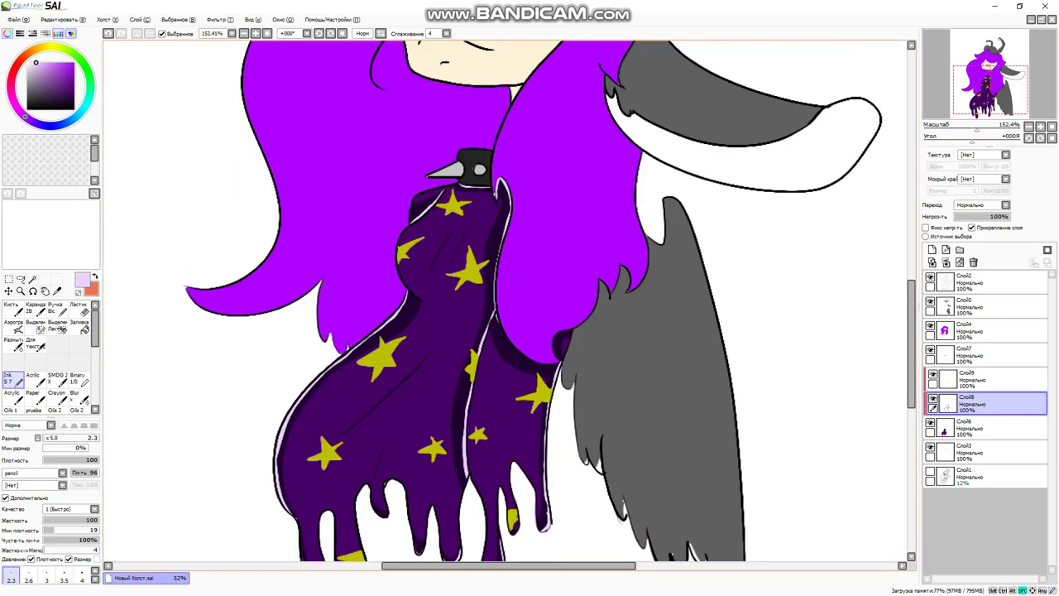
- Draw a pale lilac highlight along the edge of the small garment piece between the hair and the grey wing
scroll(542, 239, up, 10)
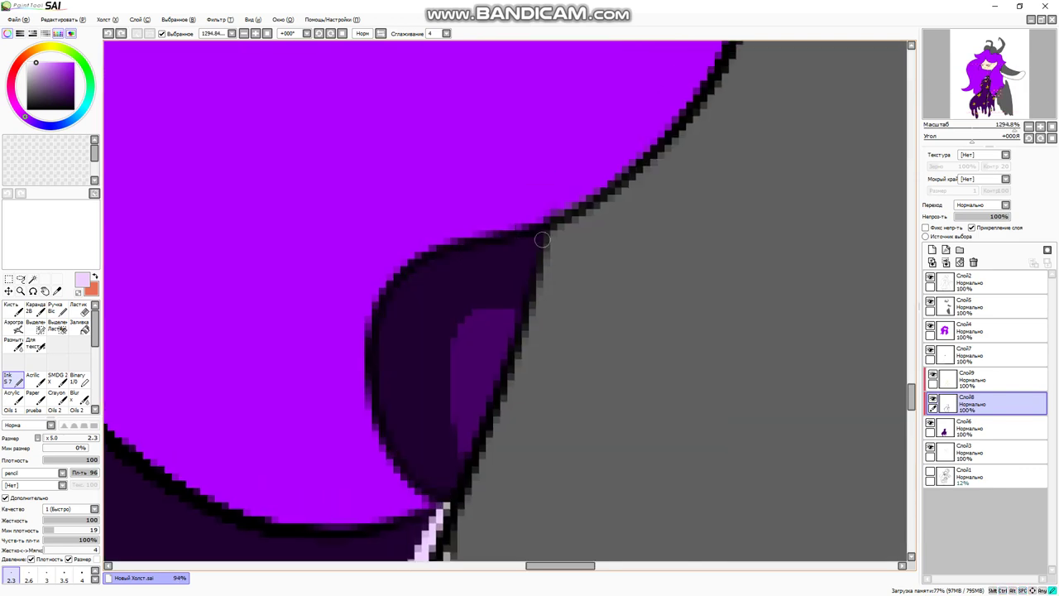
mouse_move(542, 239)
mouse_down()
mouse_move(375, 401)
mouse_move(434, 517)
mouse_up()
scroll(434, 517, down, 8)
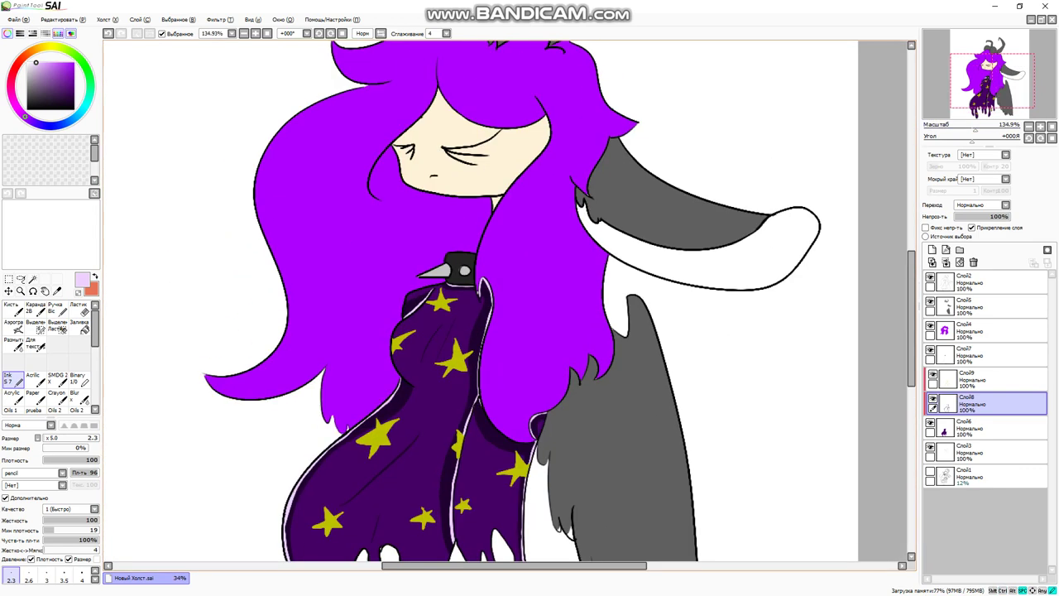
- Add a new layer directly above Слой7
click(932, 249)
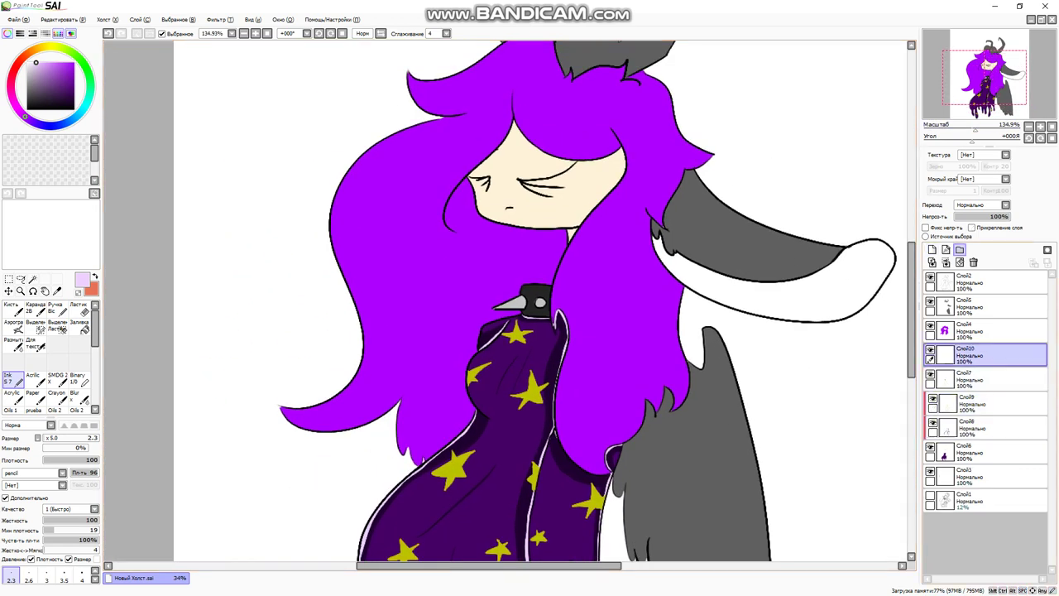
- Clip the new layer to the one below and airbrush soft grey shading onto the lower parts of the collar's spike and stud
scroll(545, 299, up, 7)
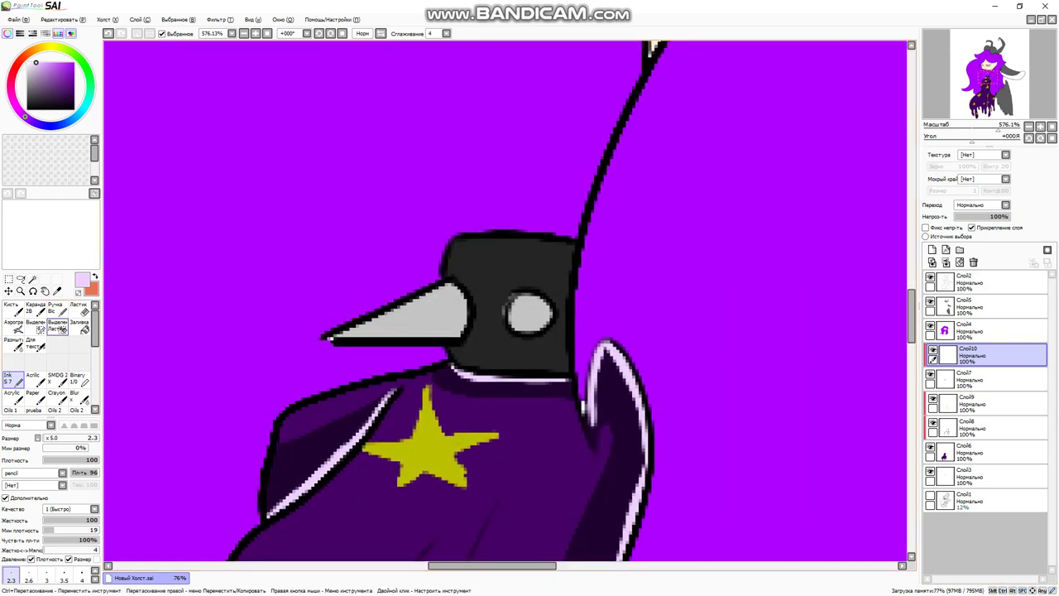
key(a)
mouse_move(330, 339)
mouse_down()
mouse_move(455, 337)
mouse_move(414, 320)
mouse_move(454, 329)
mouse_move(334, 323)
mouse_move(447, 329)
mouse_up()
mouse_move(518, 322)
mouse_down()
mouse_move(548, 315)
mouse_move(523, 302)
mouse_up()
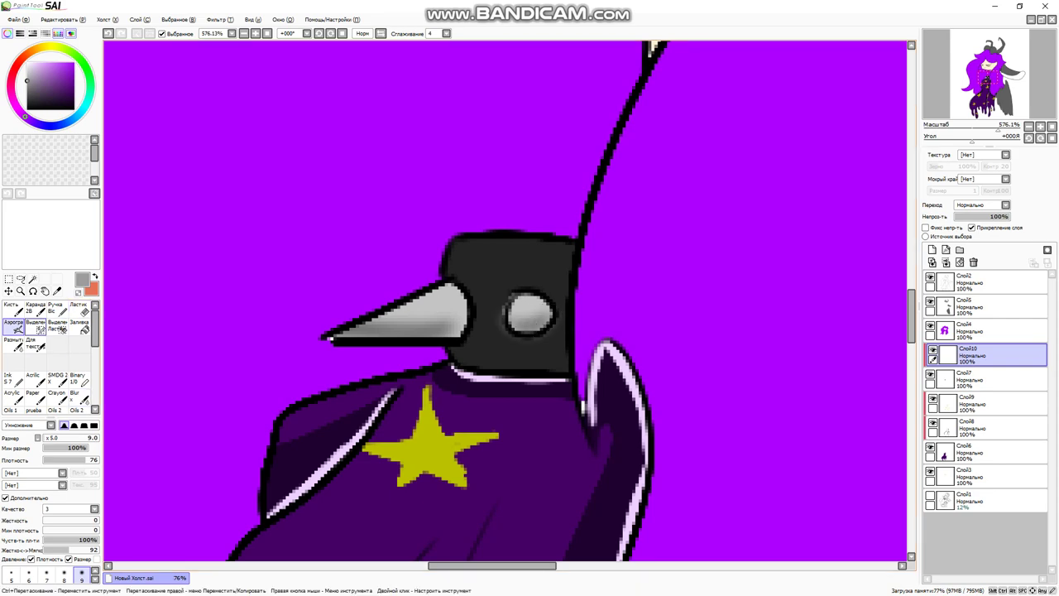
- Draw white Ink highlights along the upper edge of the spike and across the top of the round stud
key(n)
alt+click(329, 339)
scroll(257, 297, up, 3)
drag(447, 396, 753, 263)
scroll(572, 288, up, 2)
drag(546, 278, 645, 281)
drag(572, 288, 573, 165)
scroll(160, 203, down, 5)
scroll(160, 203, up, 4)
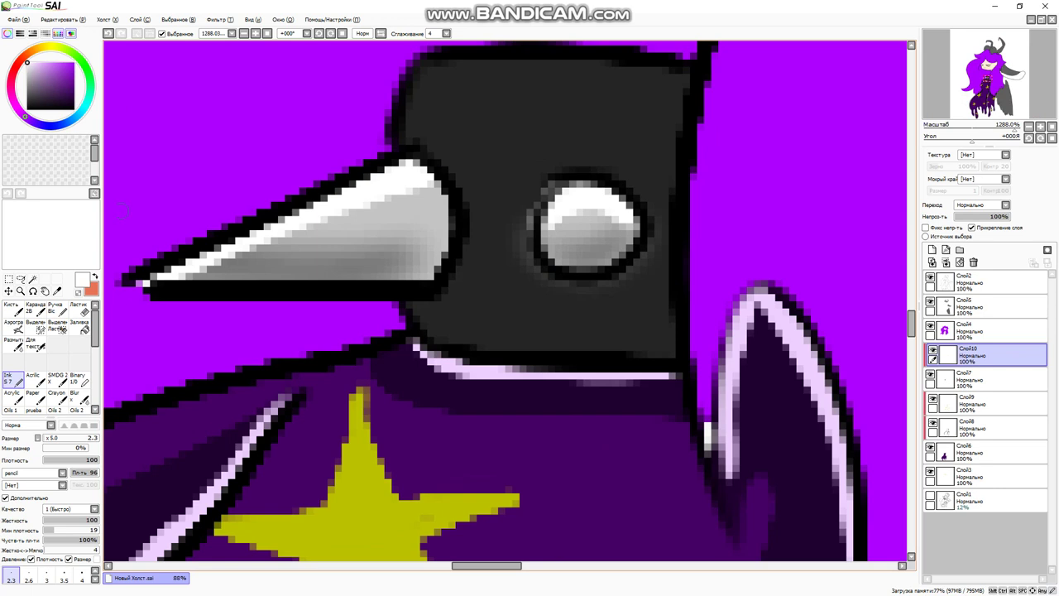
- Airbrush soft black shading along the lower edge of the collar and the side next to the hair
click(14, 328)
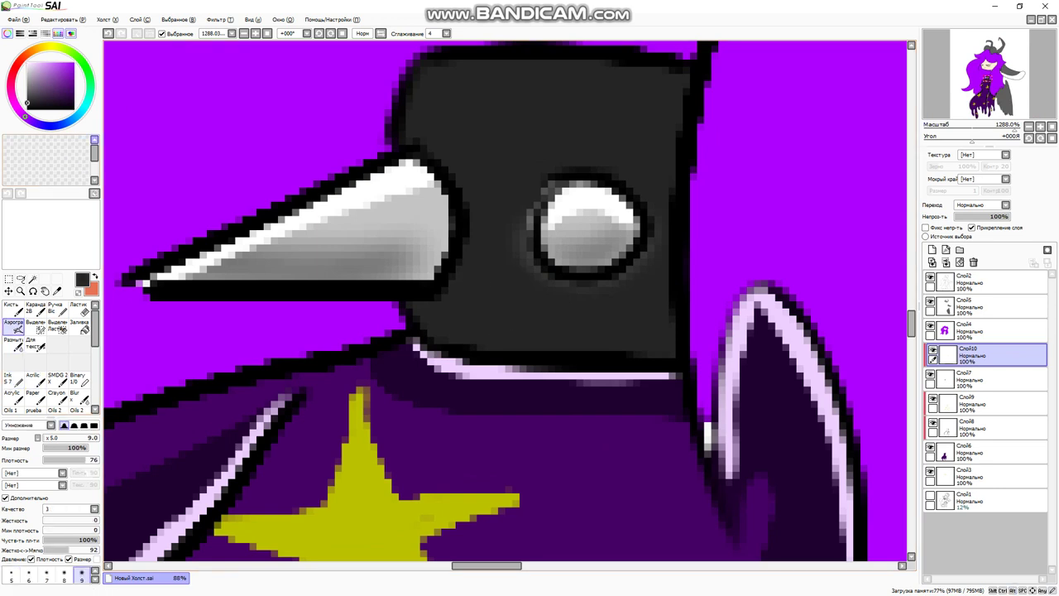
mouse_move(431, 348)
mouse_down()
mouse_move(574, 355)
mouse_move(490, 462)
mouse_up()
mouse_move(571, 207)
mouse_down()
mouse_move(568, 431)
mouse_move(584, 368)
mouse_move(455, 418)
mouse_up()
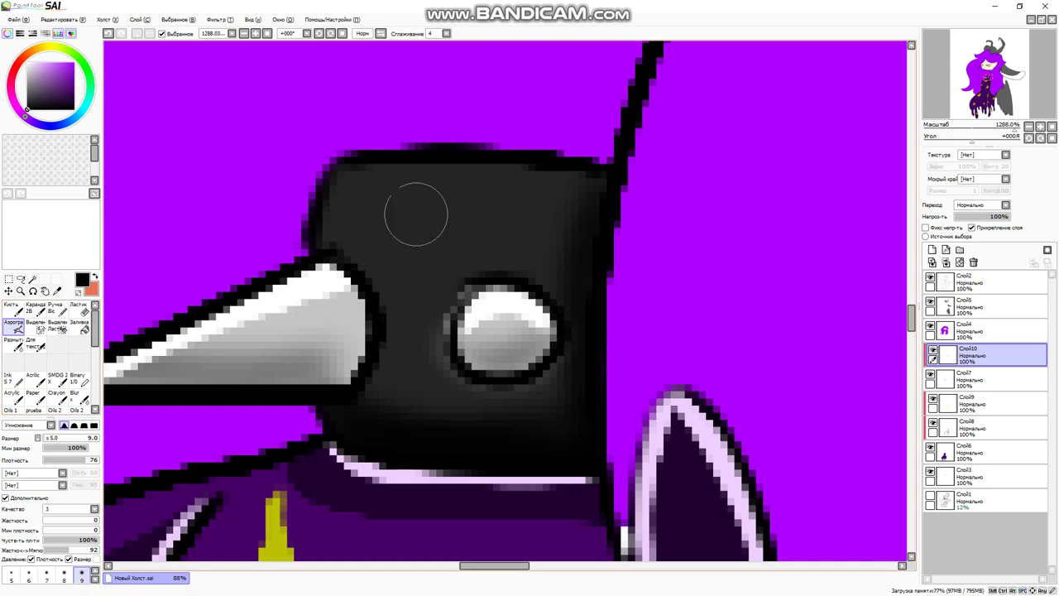
- Draw a white Ink highlight along the upper edge of the collar and around its front corner
click(13, 379)
click(28, 64)
mouse_move(604, 178)
mouse_down()
mouse_move(335, 170)
mouse_move(324, 248)
mouse_move(336, 178)
mouse_move(489, 183)
mouse_move(348, 232)
mouse_move(440, 187)
mouse_move(433, 229)
mouse_up()
- Try to soften the white collar highlight with the Blur brush
click(79, 403)
click(5, 549)
click(81, 568)
key(ctrl+z)
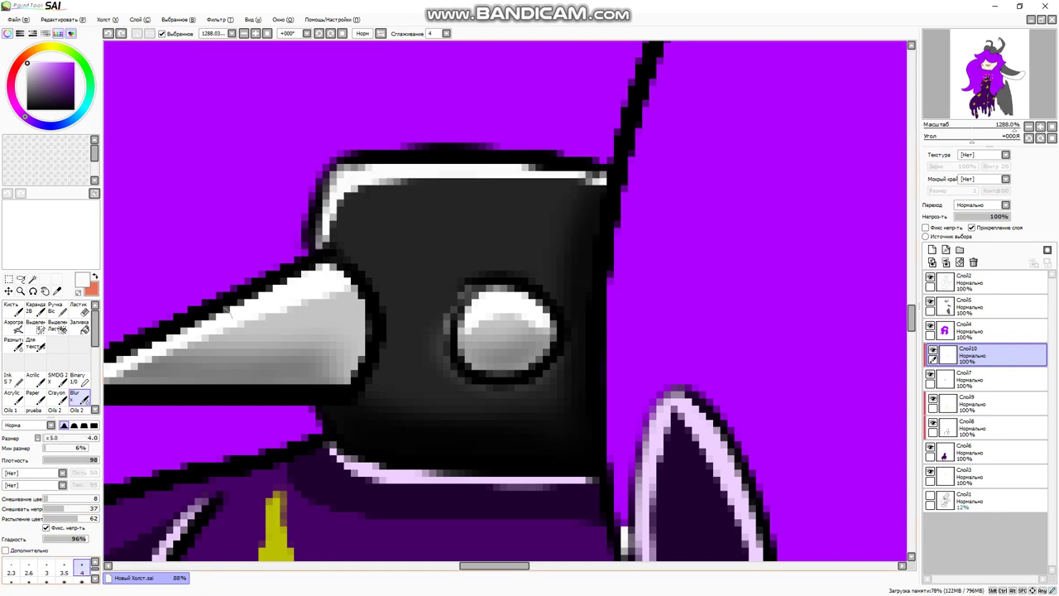
key(ctrl+z)
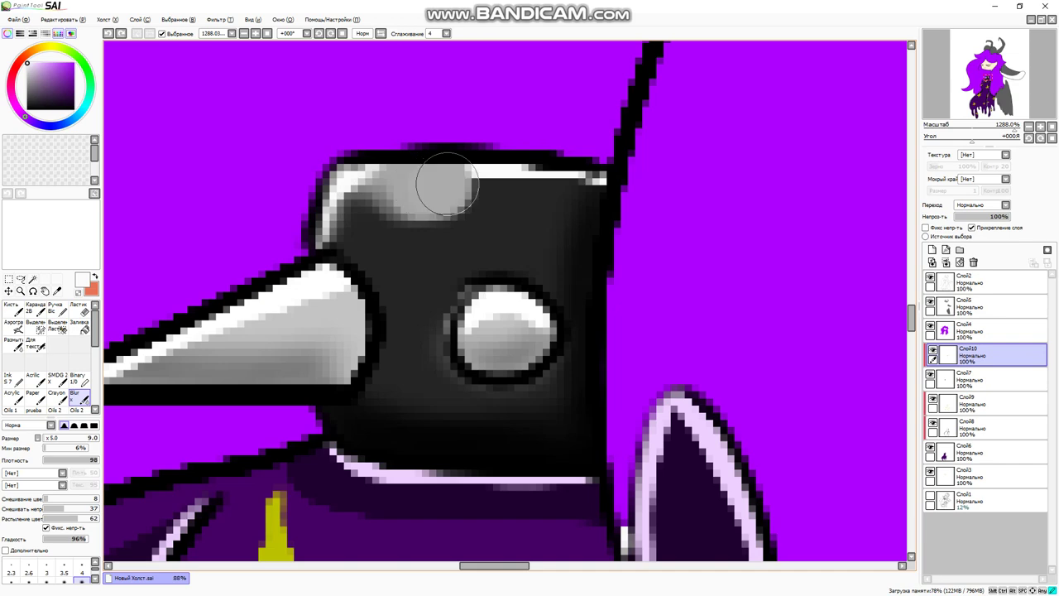
- Airbrush over the front corner of the collar highlight to soften it
click(36, 309)
click(14, 325)
mouse_move(348, 236)
mouse_down()
mouse_move(331, 190)
mouse_move(355, 184)
mouse_move(356, 199)
mouse_up()
- Add a clipped layer above the hair layer Слой4 and lock the opacity of Слой4
scroll(356, 199, down, 6)
drag(981, 83, 1004, 62)
click(973, 330)
click(932, 249)
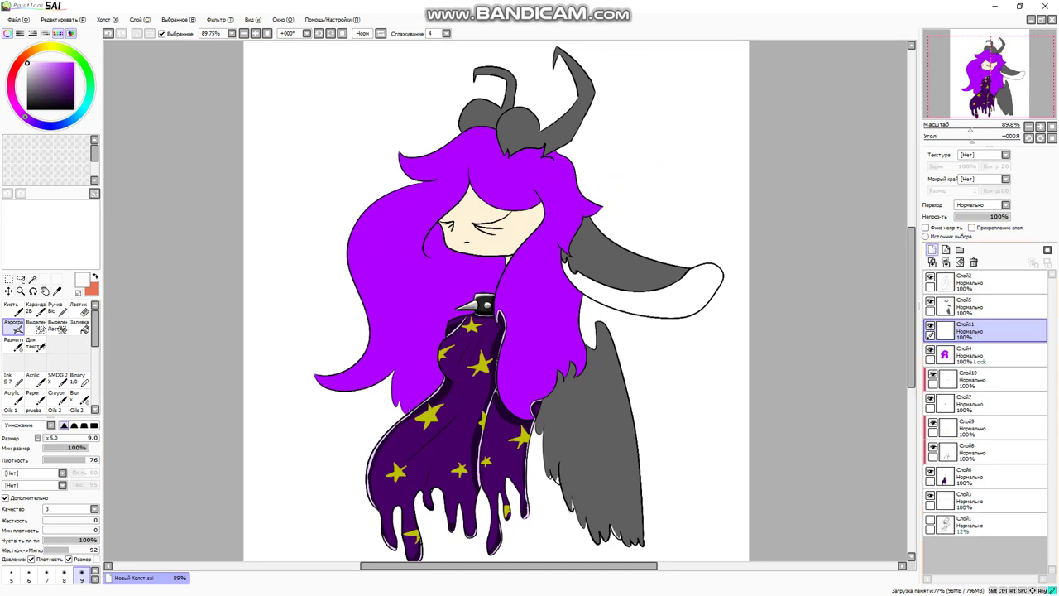
click(985, 354)
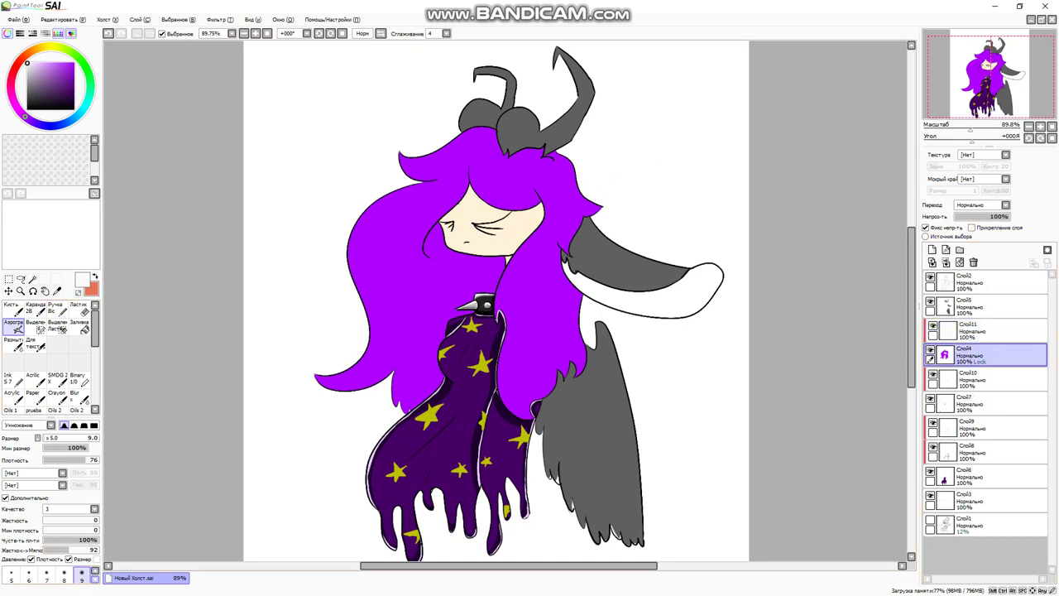
- Airbrush a pink gradient over the lower ends of the hair at brush size 500
scroll(47, 576, down, 2)
click(46, 577)
click(66, 62)
drag(497, 455, 863, 372)
drag(993, 79, 965, 67)
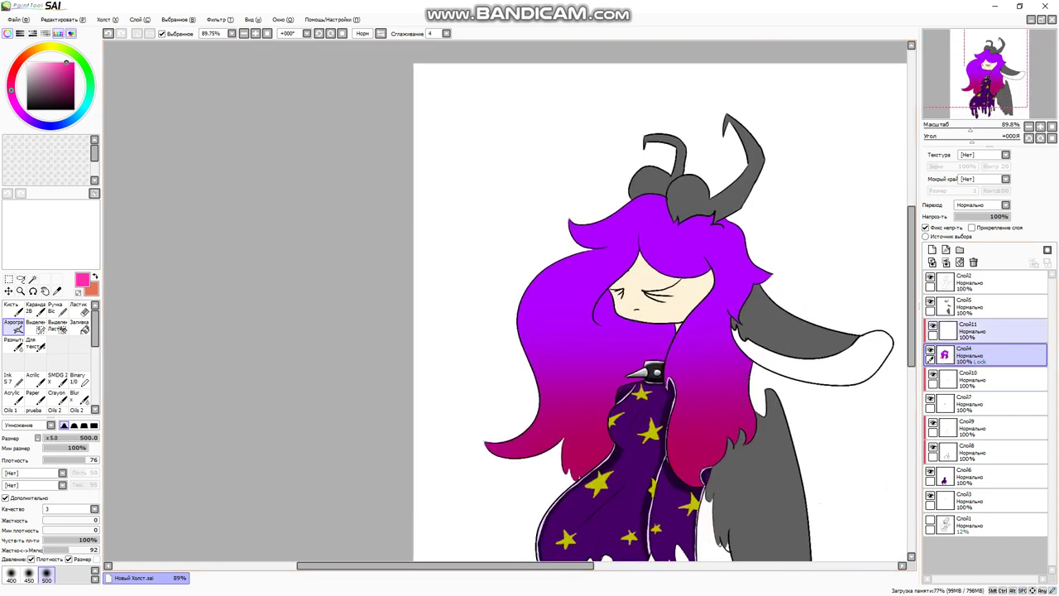
- On the clipped layer Слой11, paint faint grey strands across the lower hair with the Acrilic brush at density 47 and size 250
click(984, 330)
click(33, 380)
drag(564, 300, 564, 352)
key(ctrl+z)
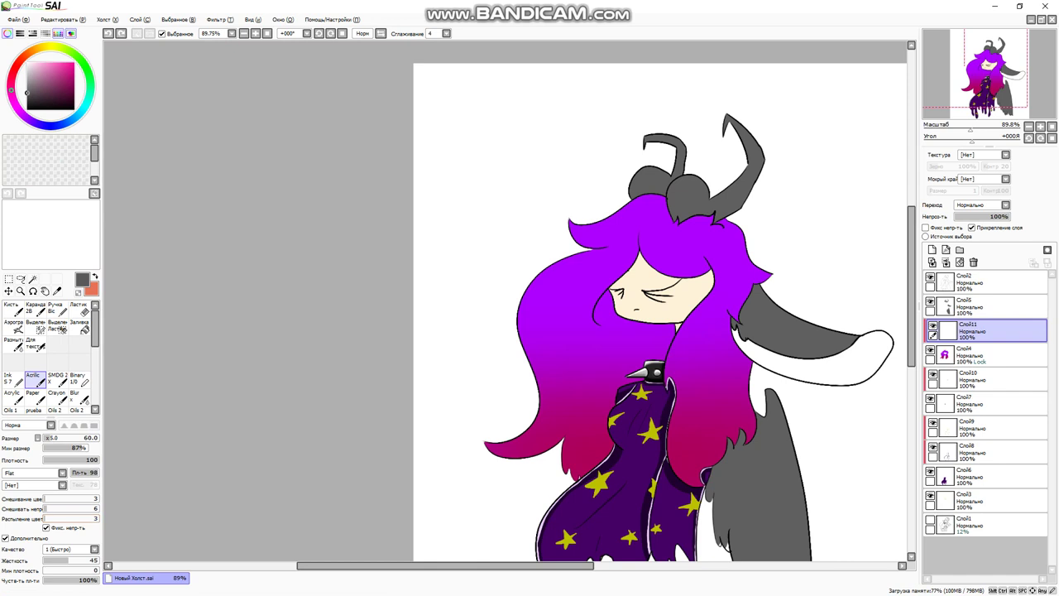
click(6, 538)
scroll(49, 563, down, 5)
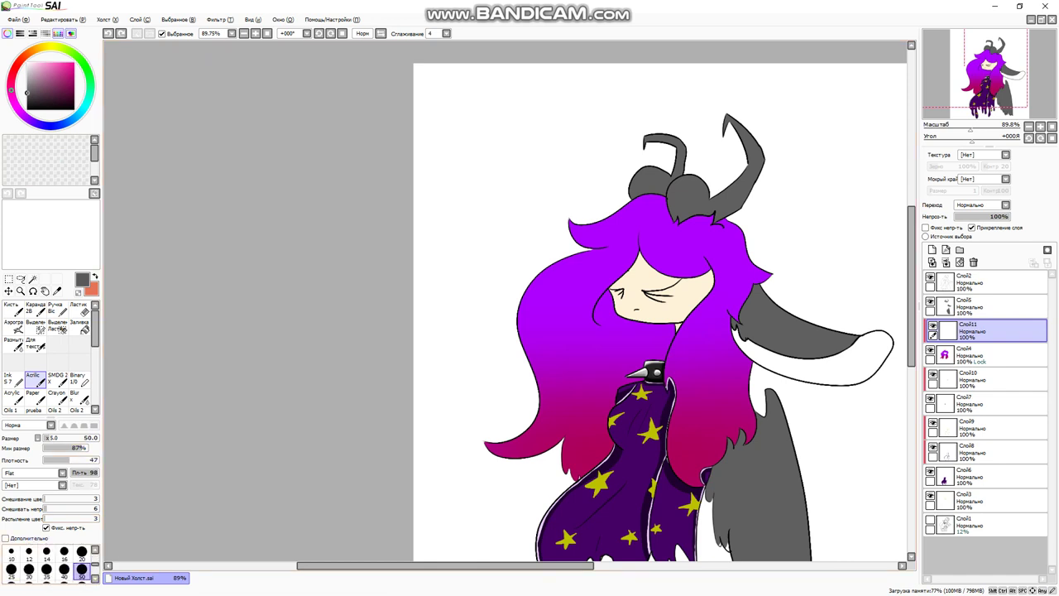
click(46, 573)
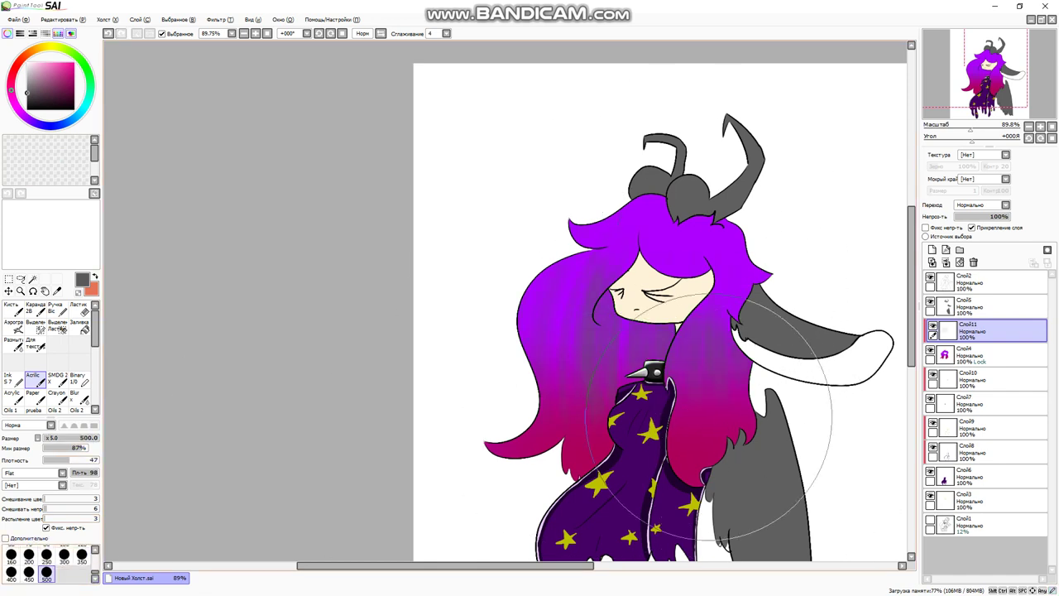
click(46, 555)
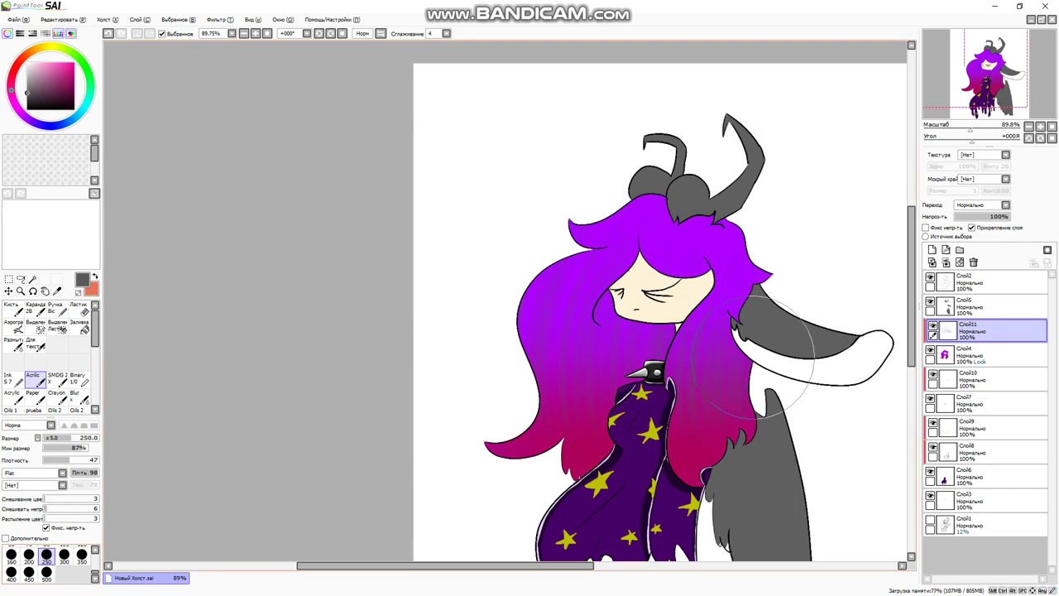
- Extend the faint strand strokes over the fringe, the side hair and the pink hair ends
drag(730, 216, 705, 322)
scroll(577, 513, up, 3)
scroll(577, 513, down, 4)
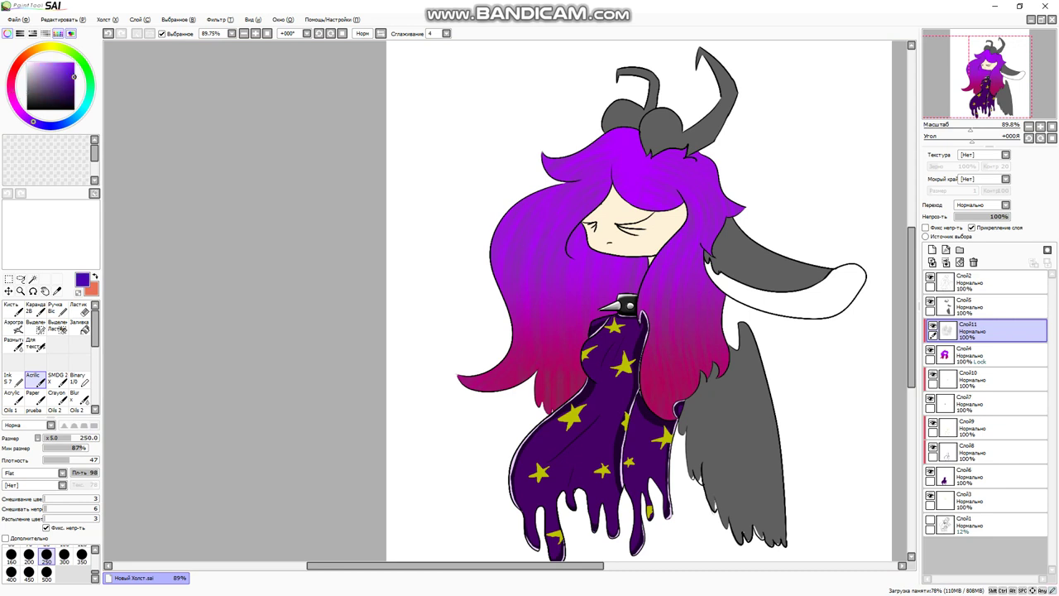
key(ctrl+z)
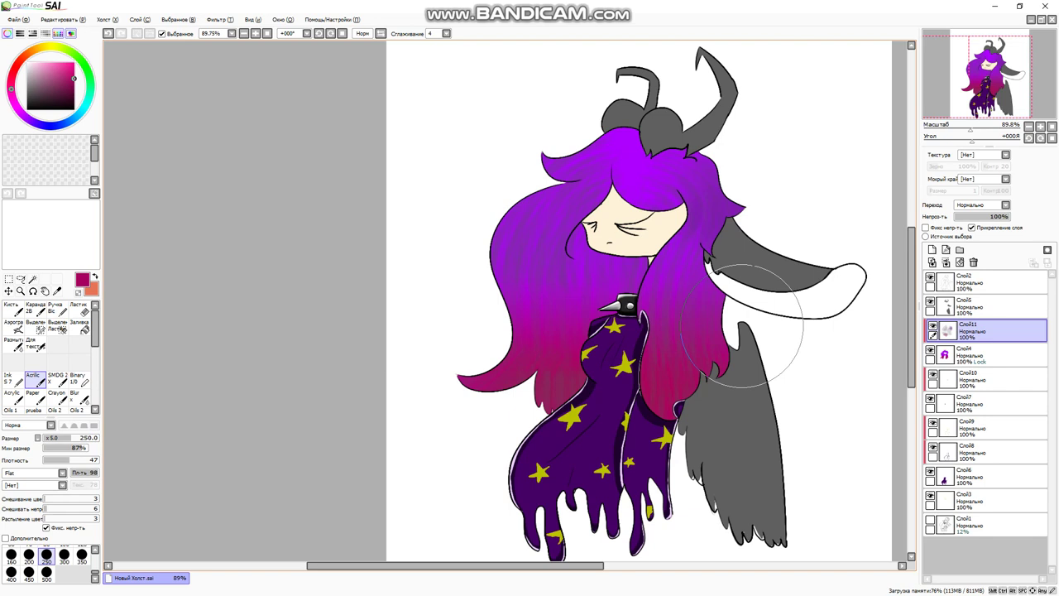
- Airbrush a dark purple shadow at the hair parting beside the horn at brush size 50
scroll(733, 343, up, 3)
click(13, 325)
alt+click(617, 318)
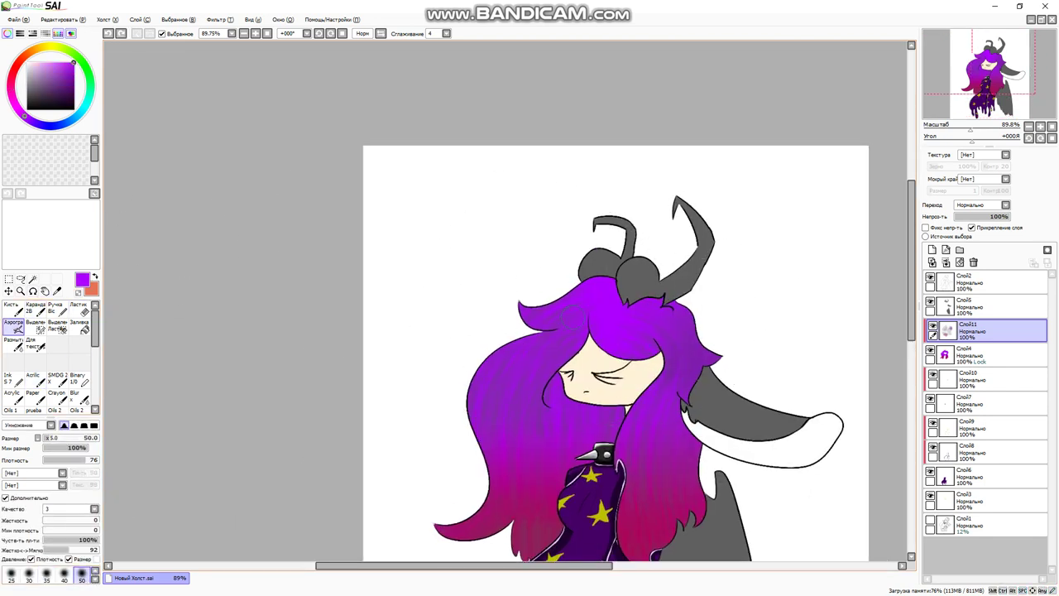
scroll(621, 285, up, 5)
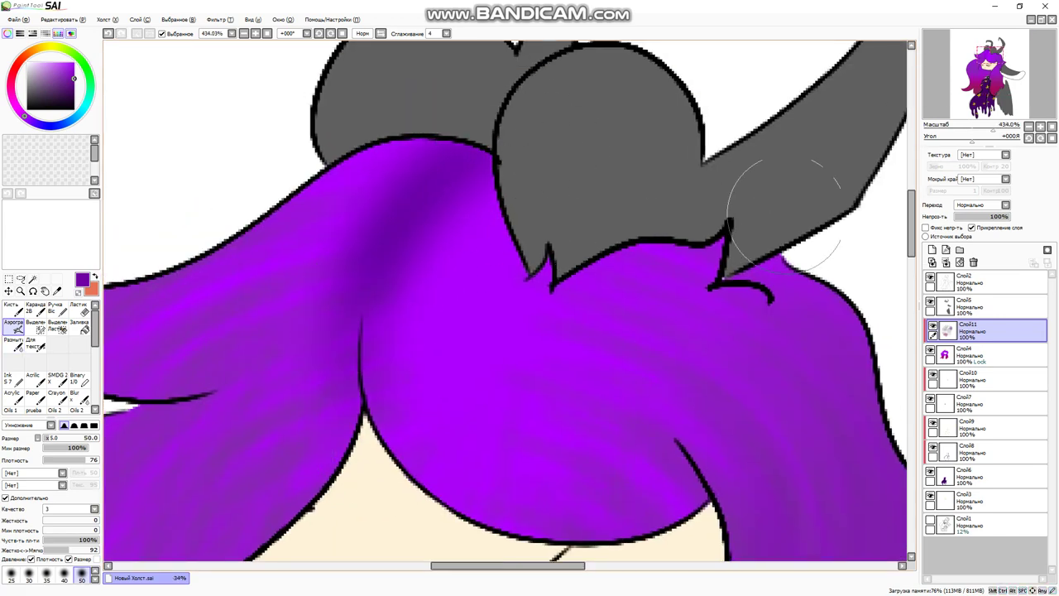
scroll(654, 257, down, 8)
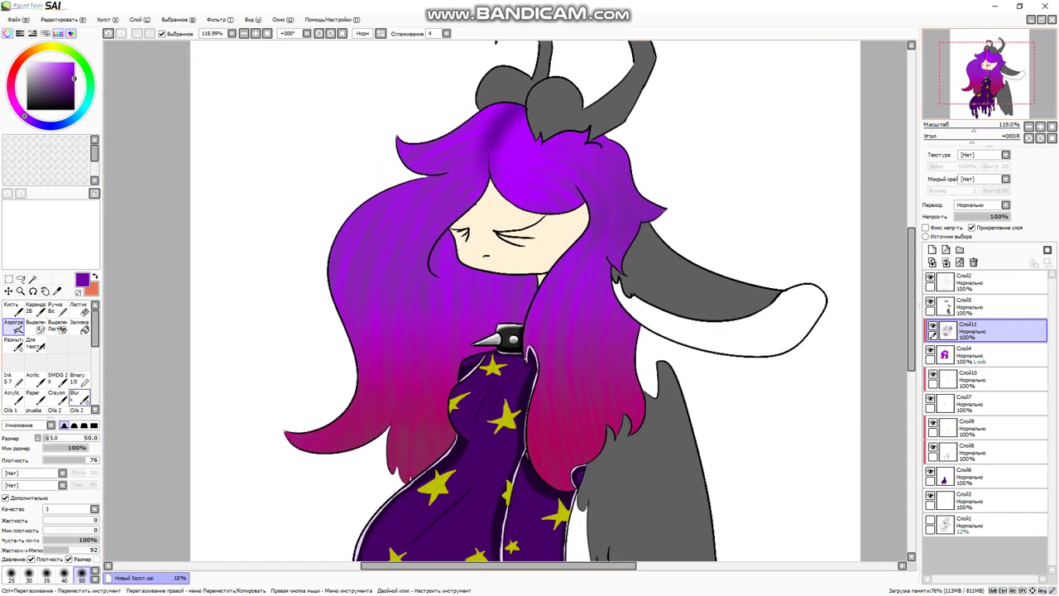
- Blend the dark parting shadow into the surrounding hair with the Blur brush at size 120
scroll(49, 340, down, 5)
click(78, 343)
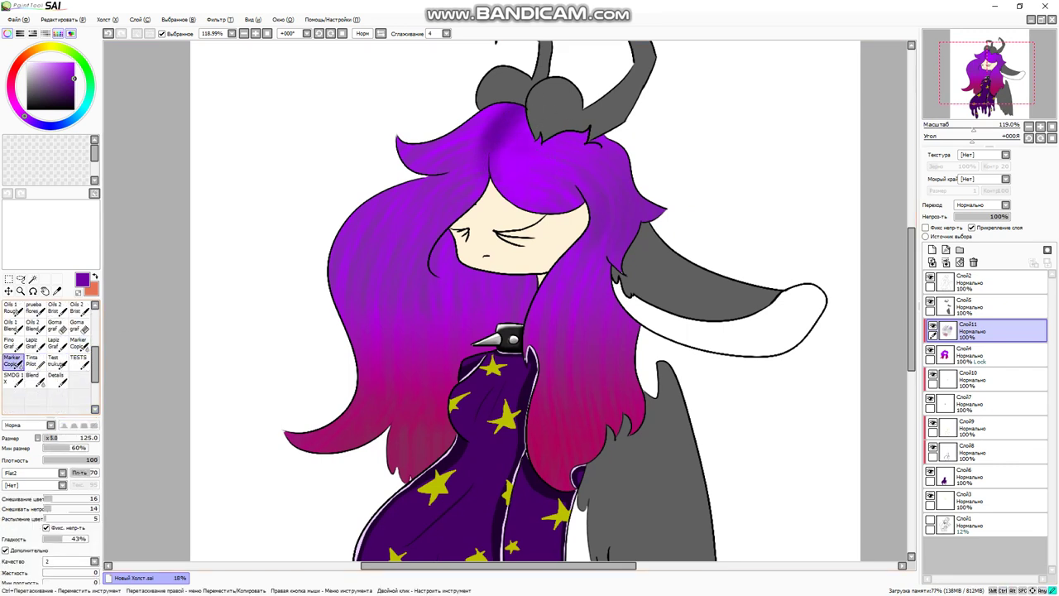
scroll(49, 356, up, 5)
click(74, 346)
click(29, 424)
click(25, 452)
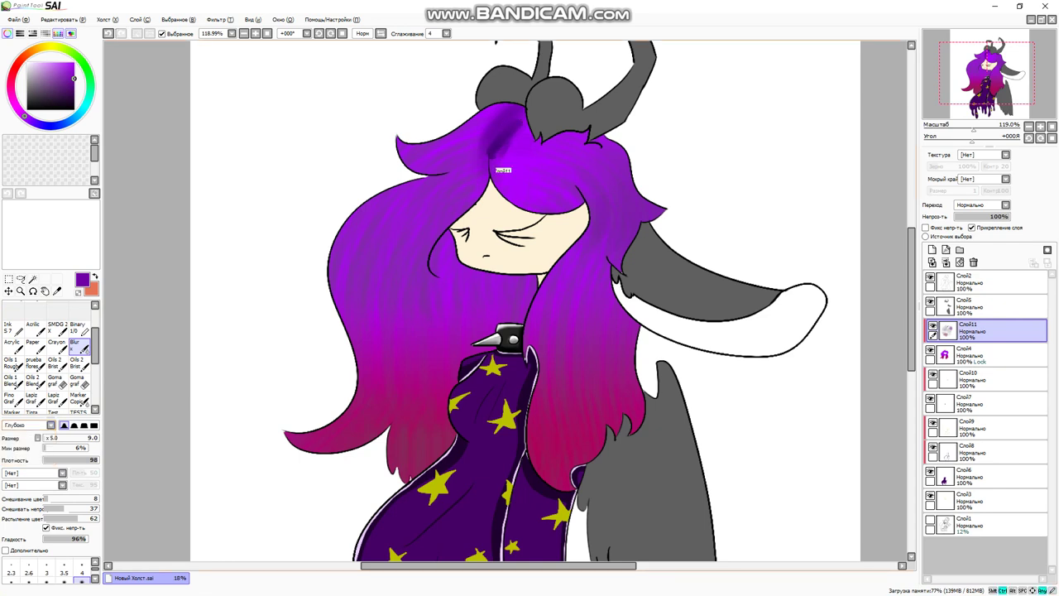
scroll(50, 573, down, 5)
click(81, 570)
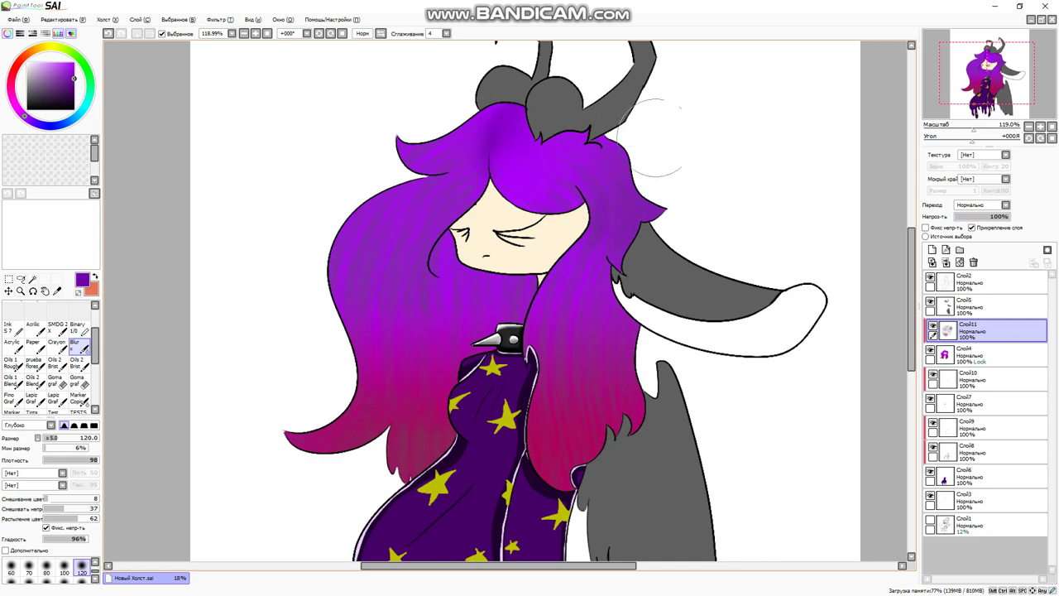
- Add a clipped layer between the hair layer Слой4 and the strand layer Слой11
scroll(513, 116, down, 5)
scroll(513, 116, up, 4)
scroll(513, 116, down, 1)
scroll(493, 249, up, 5)
click(932, 249)
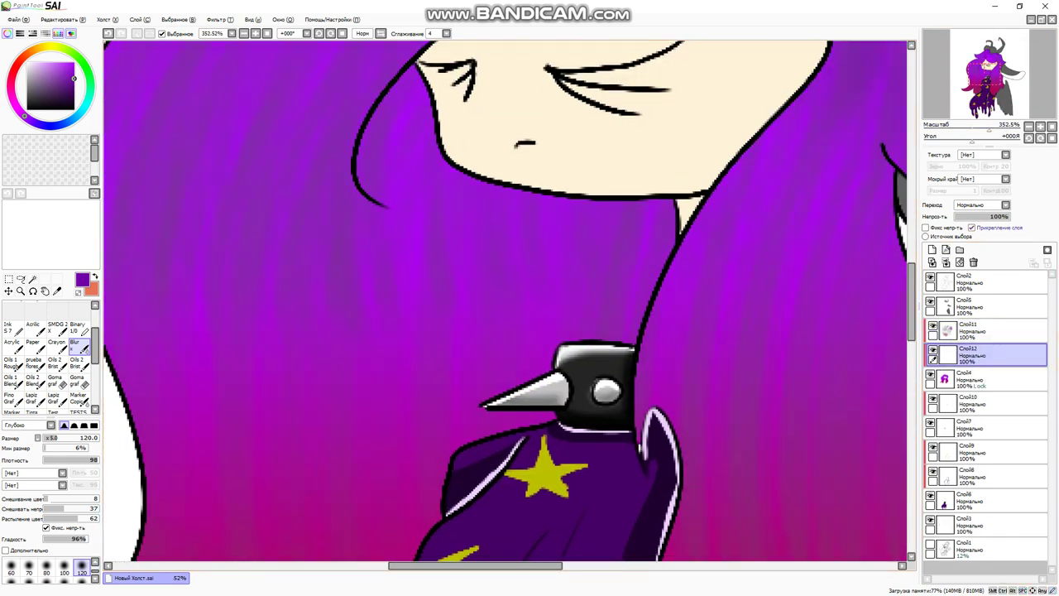
- Outline a shadow in grey with the Ink pen from the curl beside the face down to the hair ends
click(12, 342)
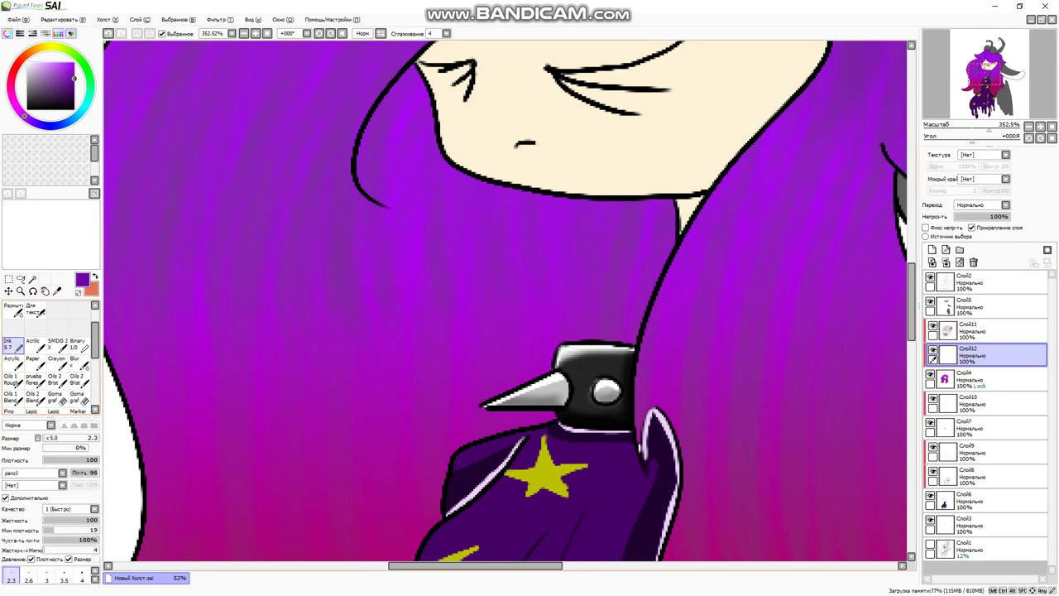
key(ctrl+z)
scroll(430, 331, down, 5)
scroll(473, 319, up, 4)
mouse_move(394, 178)
mouse_down()
mouse_move(458, 342)
mouse_move(405, 461)
mouse_up()
scroll(406, 461, down, 4)
scroll(406, 461, up, 10)
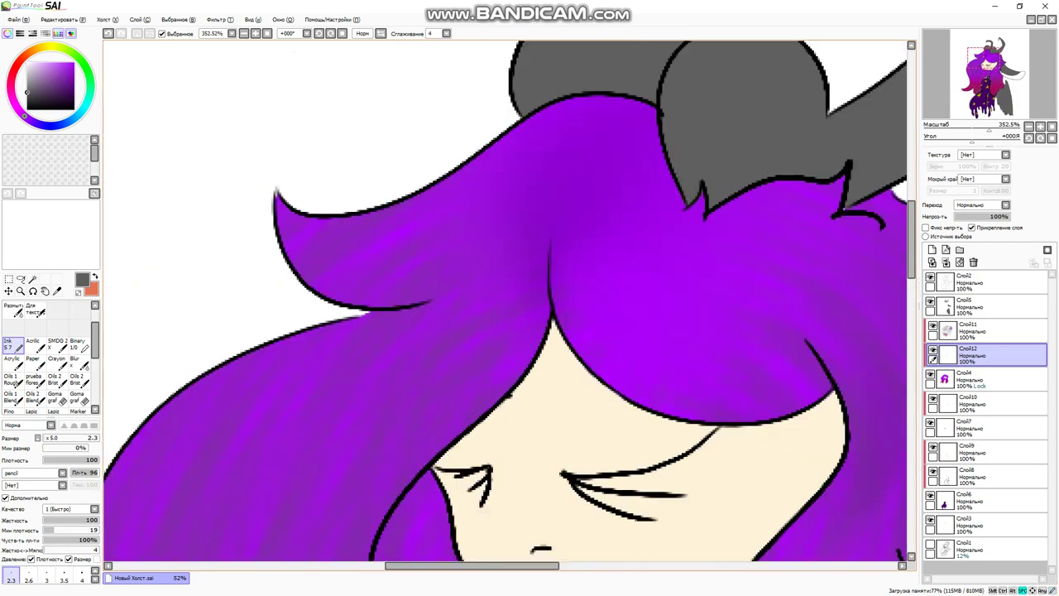
- Outline grey shadow shapes beside the parting, at the fringe's end and down the outer side of the lock near the ear
key(ctrl+z)
scroll(576, 271, up, 1)
scroll(505, 302, down, 10)
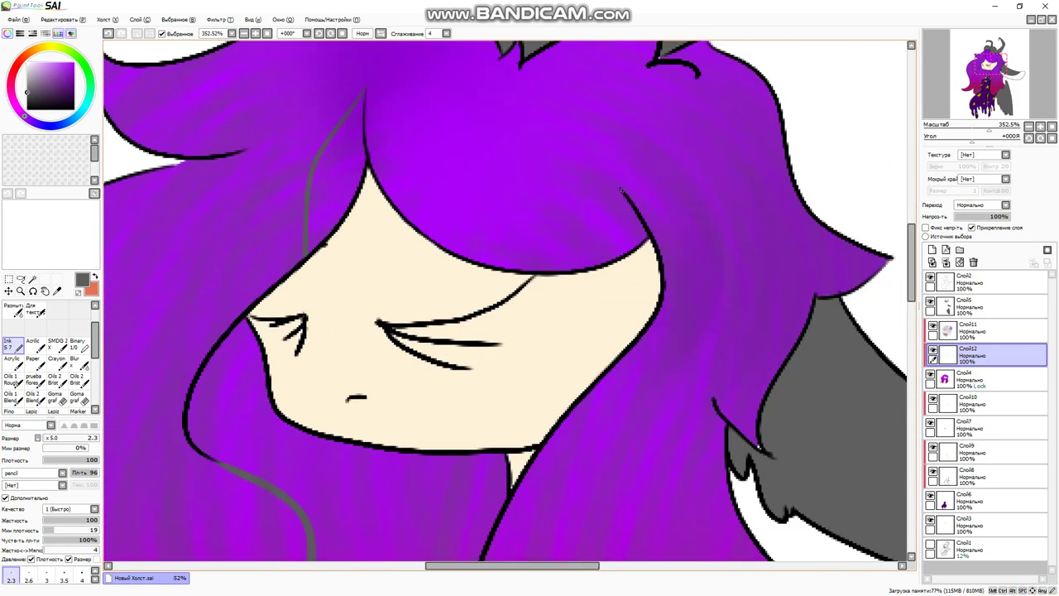
scroll(503, 302, down, 4)
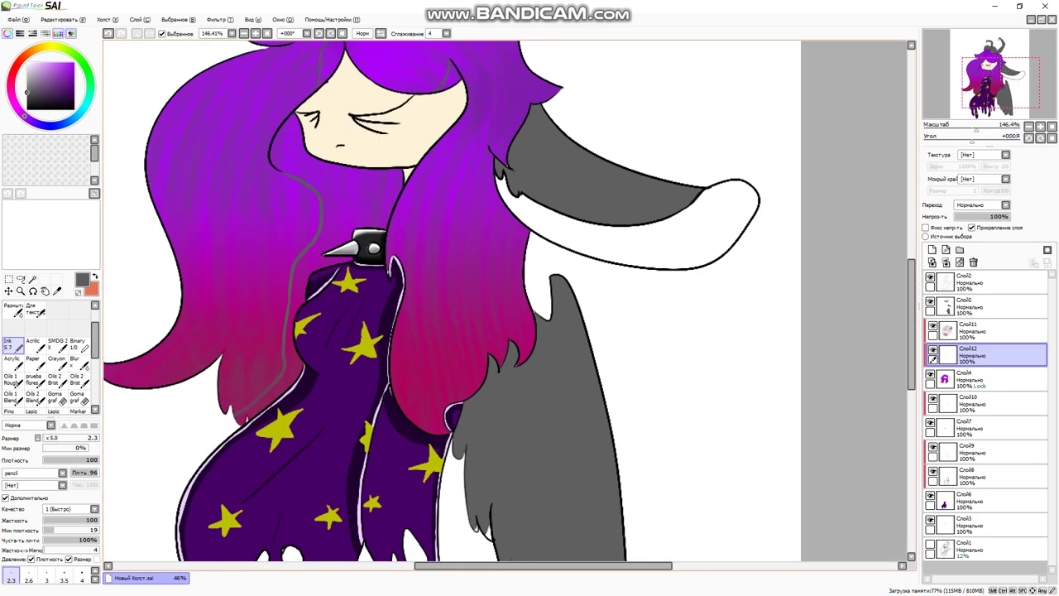
scroll(505, 302, down, 2)
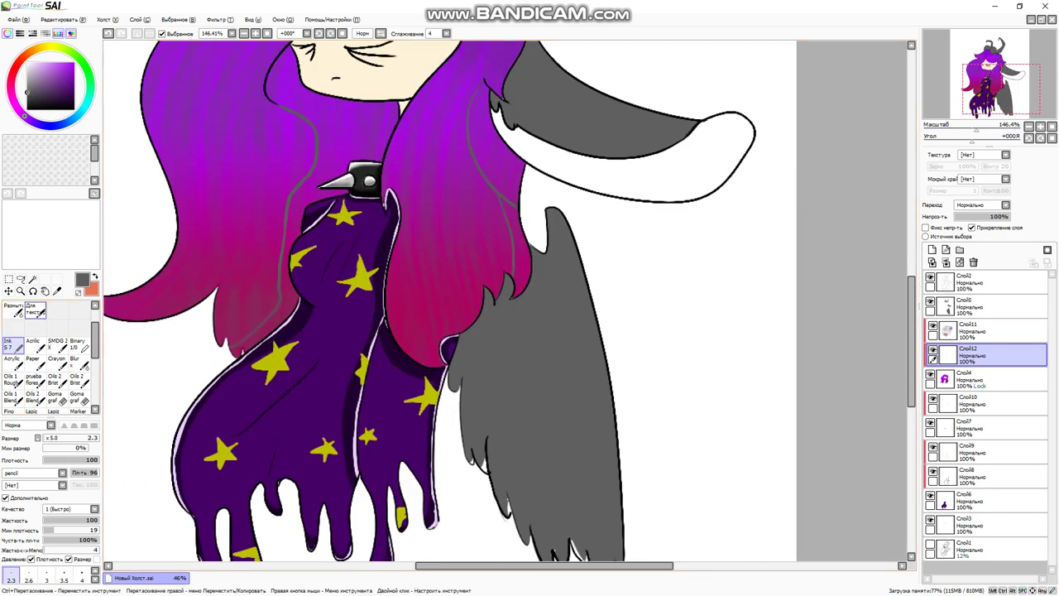
- Try to fill the outlined hair shadow with grey while the hair colour is showing
scroll(49, 356, up, 2)
click(80, 327)
click(207, 165)
key(ctrl+z)
- Hide the hair layer Слой4, unclip Слой12 and fill its outlined shadow areas with dark grey
click(985, 379)
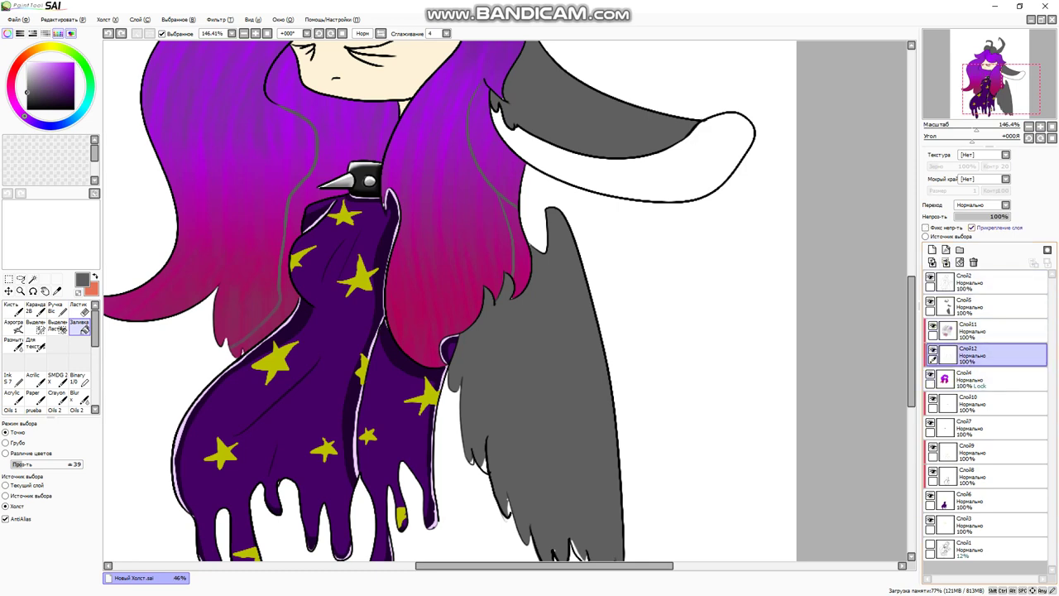
click(930, 374)
scroll(505, 302, up, 2)
click(985, 354)
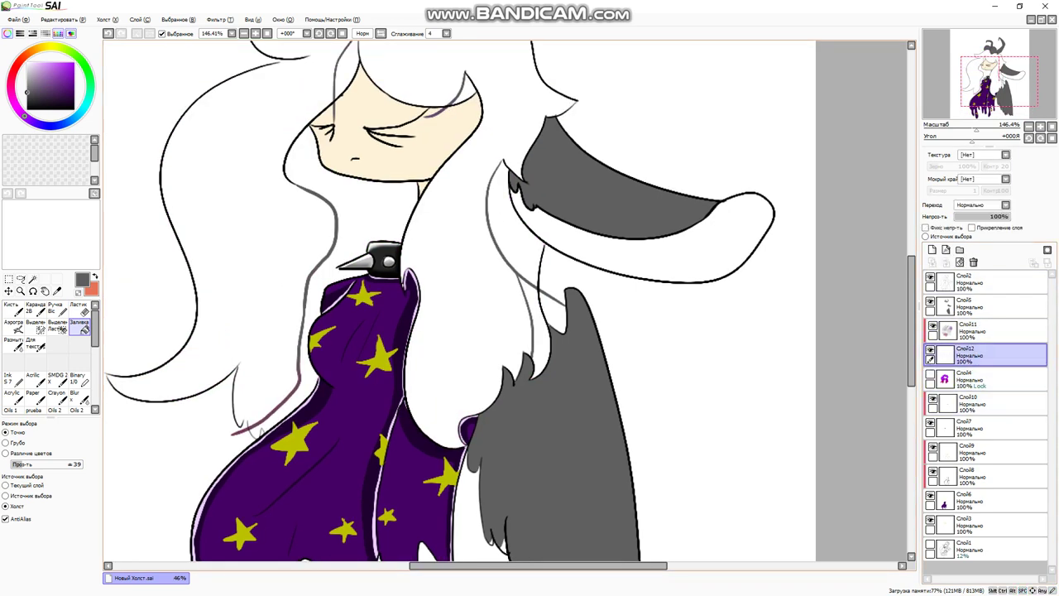
scroll(505, 302, up, 3)
key(ctrl+y)
scroll(504, 302, down, 3)
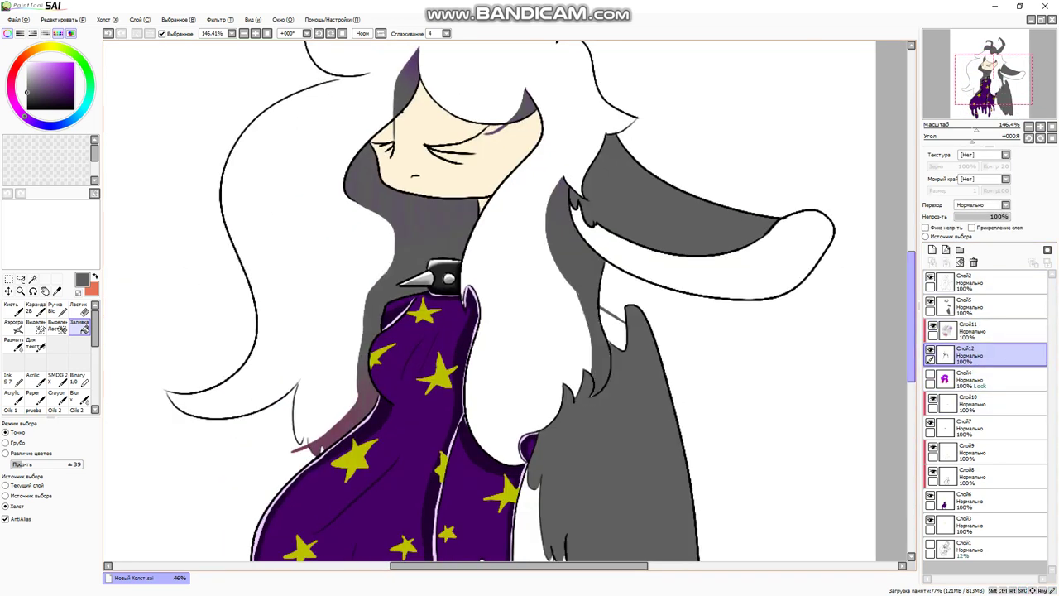
- Show the hair layer again and clip the shadow layer Слой12 to it at 36% opacity
click(930, 377)
click(971, 227)
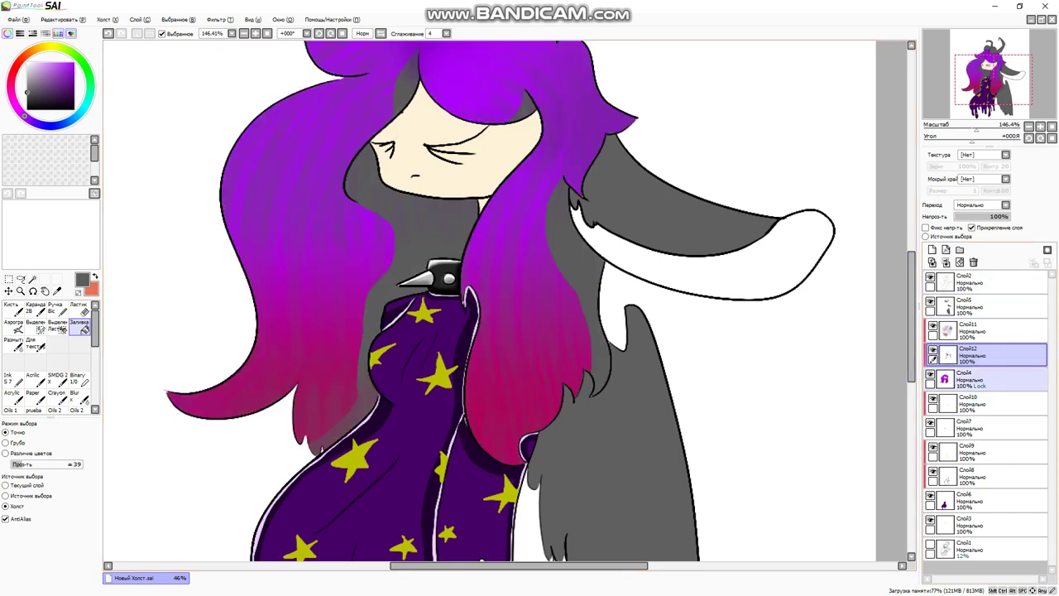
scroll(505, 302, left, 2)
drag(1008, 216, 969, 216)
scroll(505, 302, up, 2)
scroll(504, 302, left, 1)
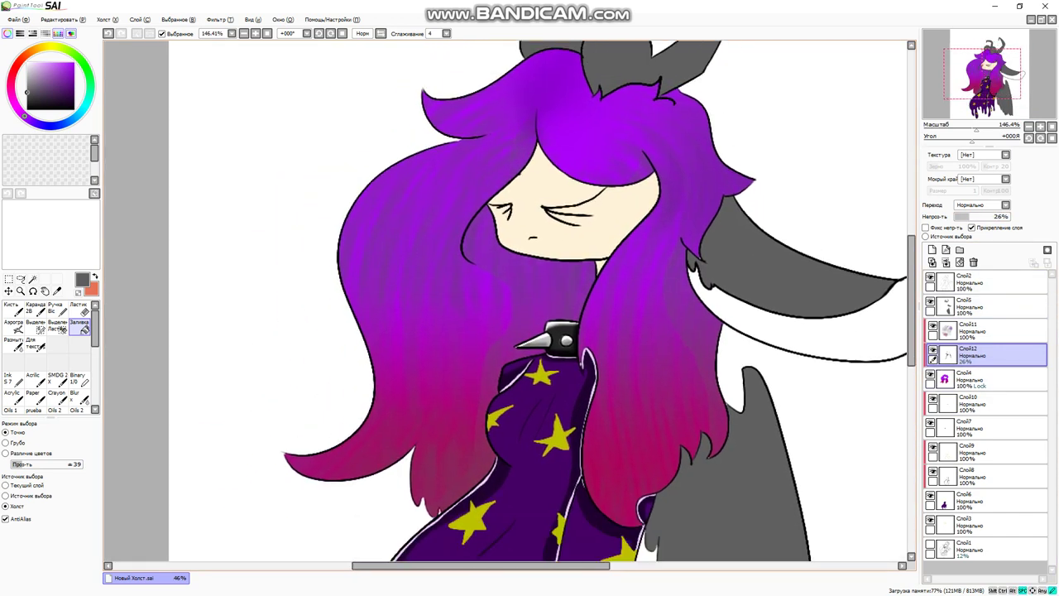
scroll(505, 302, down, 1)
scroll(505, 302, left, 1)
- Outline grey shadow shapes down the hair's outer left side, around its lower tips, beside the horn and in the curl above the ear
click(12, 379)
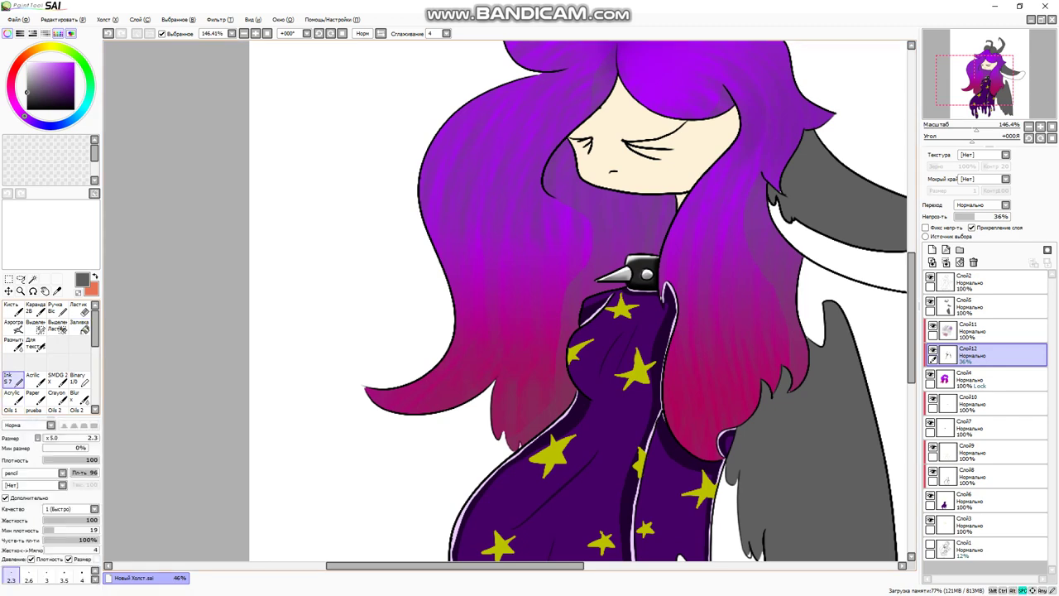
scroll(504, 302, up, 1)
scroll(504, 302, down, 2)
scroll(505, 302, down, 2)
scroll(505, 302, right, 1)
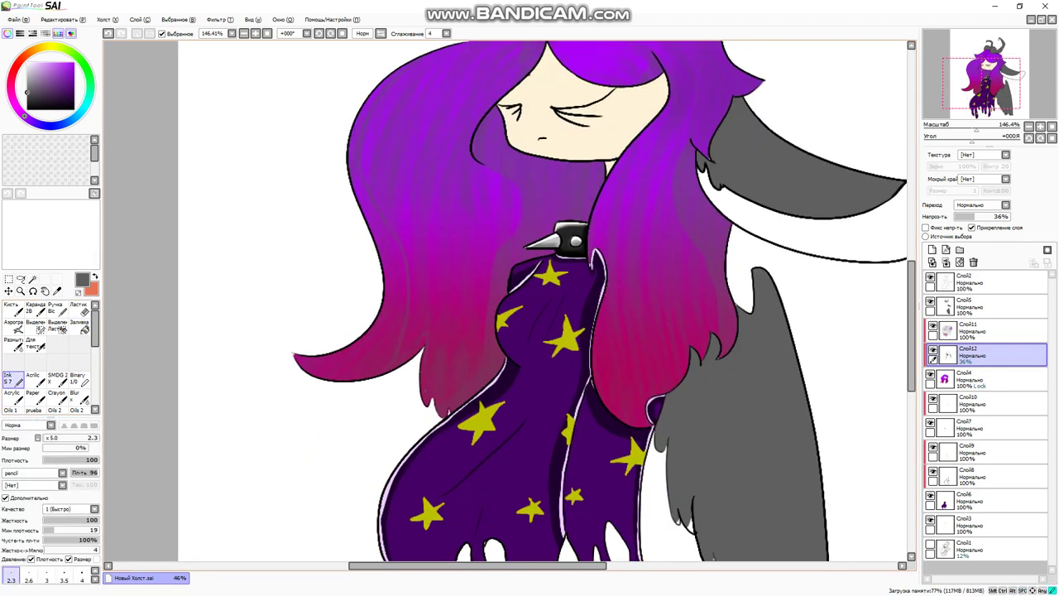
scroll(505, 302, up, 10)
scroll(505, 302, right, 2)
scroll(505, 302, down, 2)
scroll(504, 302, right, 2)
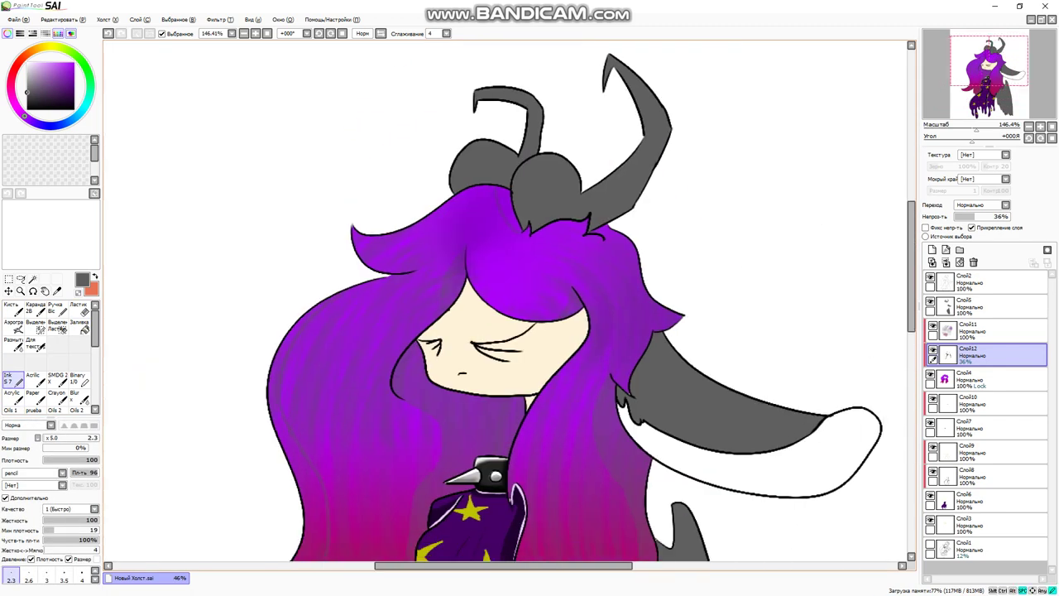
scroll(504, 302, left, 5)
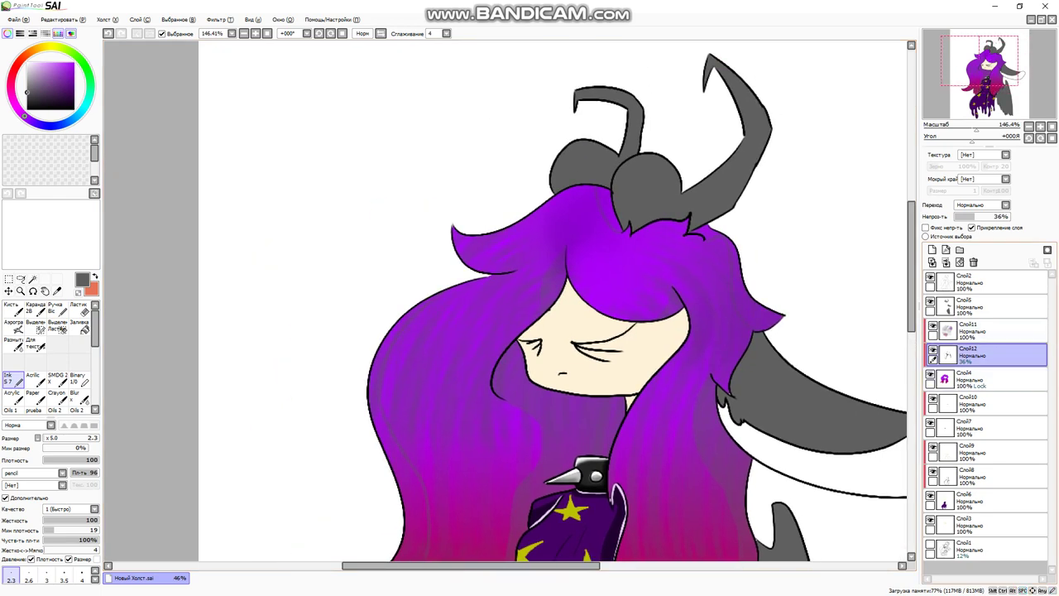
- Hide the hair layer Слой4, unclip Слой12 and fill the shadows beside the horn and in the curl above the ear with dark grey
click(931, 374)
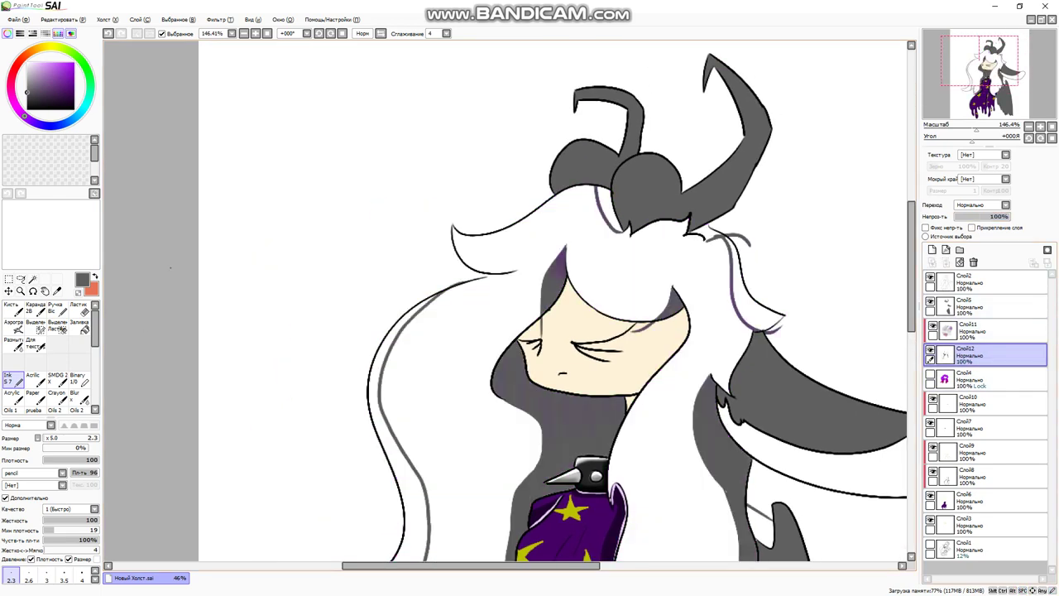
click(79, 325)
click(749, 294)
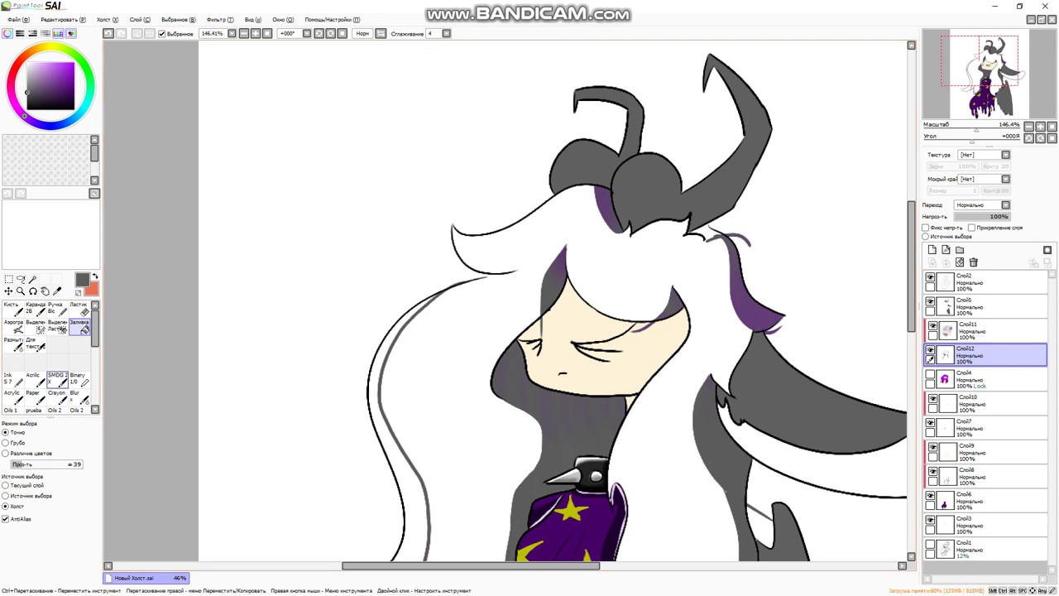
key(n)
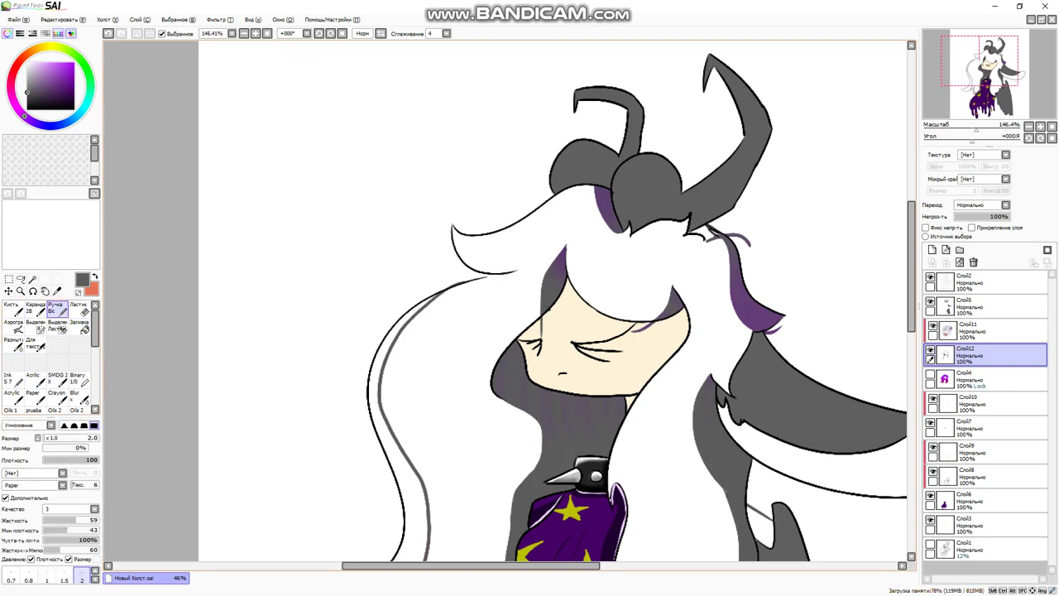
click(11, 379)
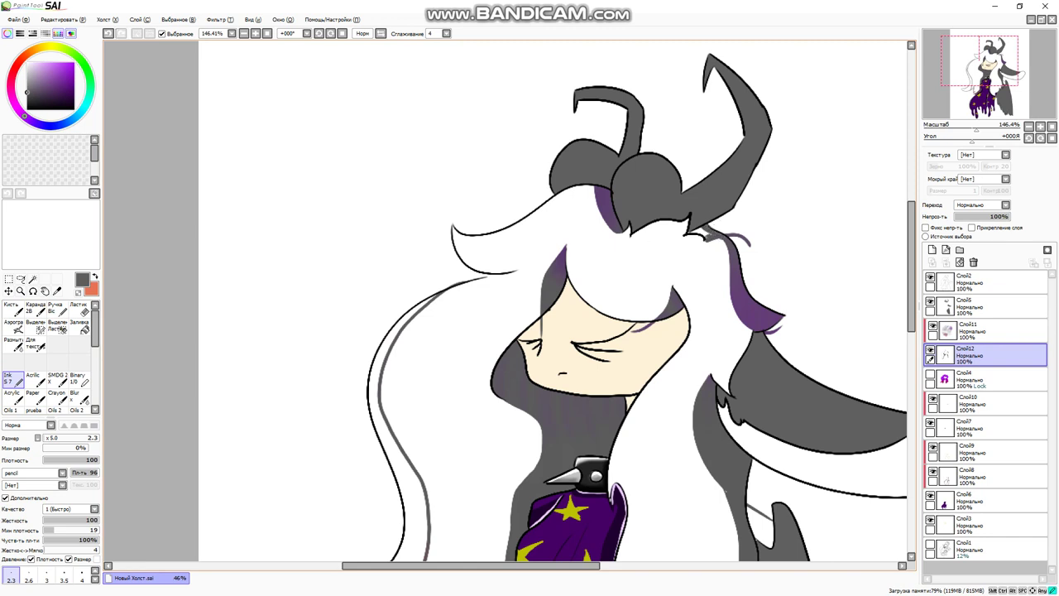
click(80, 327)
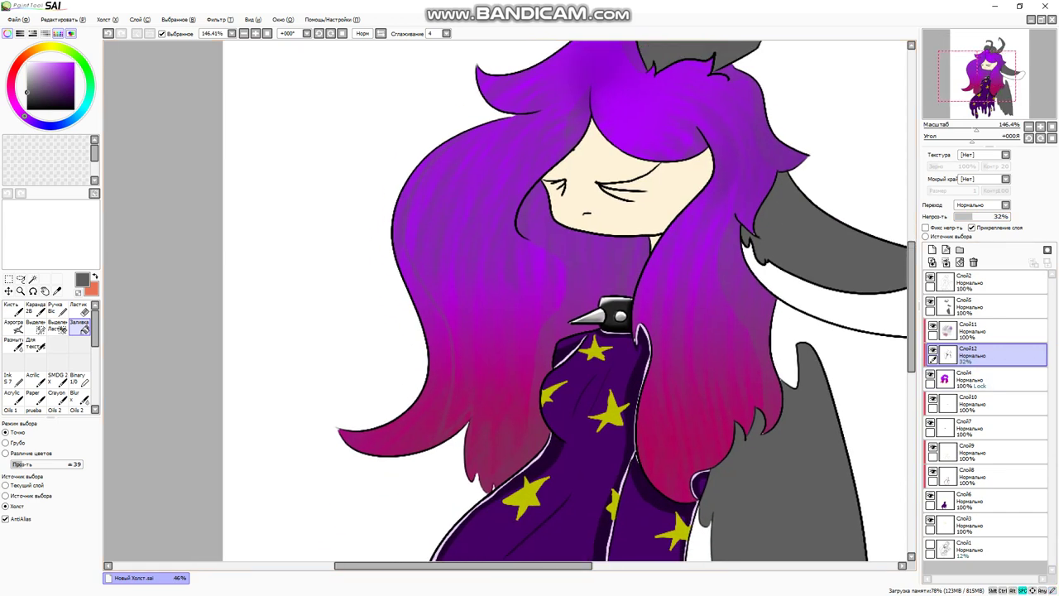
- Undo the clipping and opacity changes, close the shadow outline on the hair's outer left side and fill it with dark grey
key(ctrl+z)
key(ctrl+z)
key(ctrl+z)
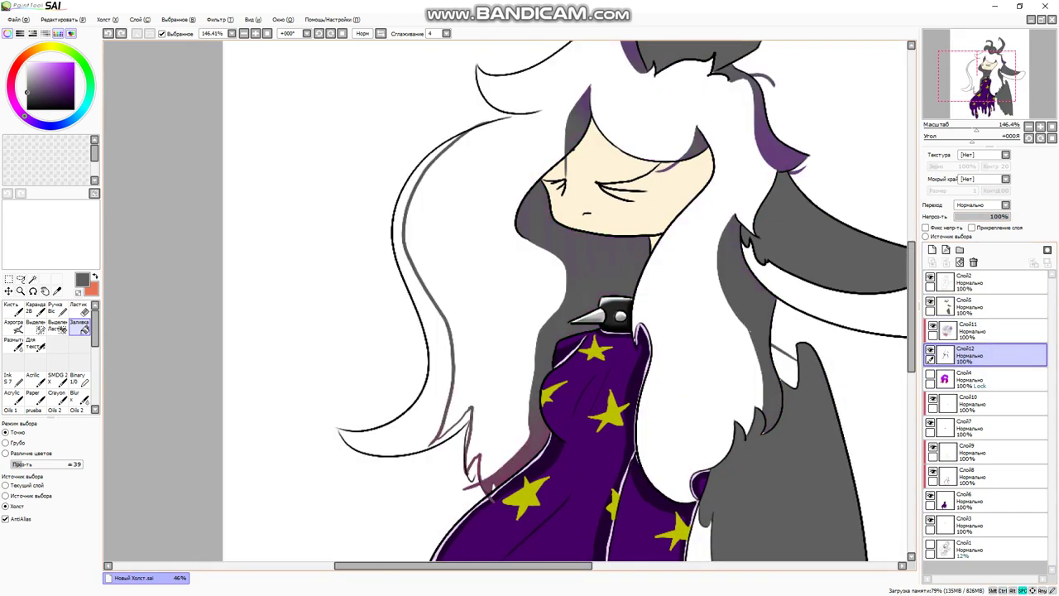
drag(320, 390, 378, 437)
click(12, 379)
mouse_move(373, 192)
mouse_down()
mouse_move(345, 150)
mouse_move(438, 162)
mouse_up()
click(78, 328)
click(538, 249)
- Paint the shadow into the small hair tip beside the garment, and clip Слой12 to the redisplayed hair layer at 35% opacity
drag(1009, 126, 973, 126)
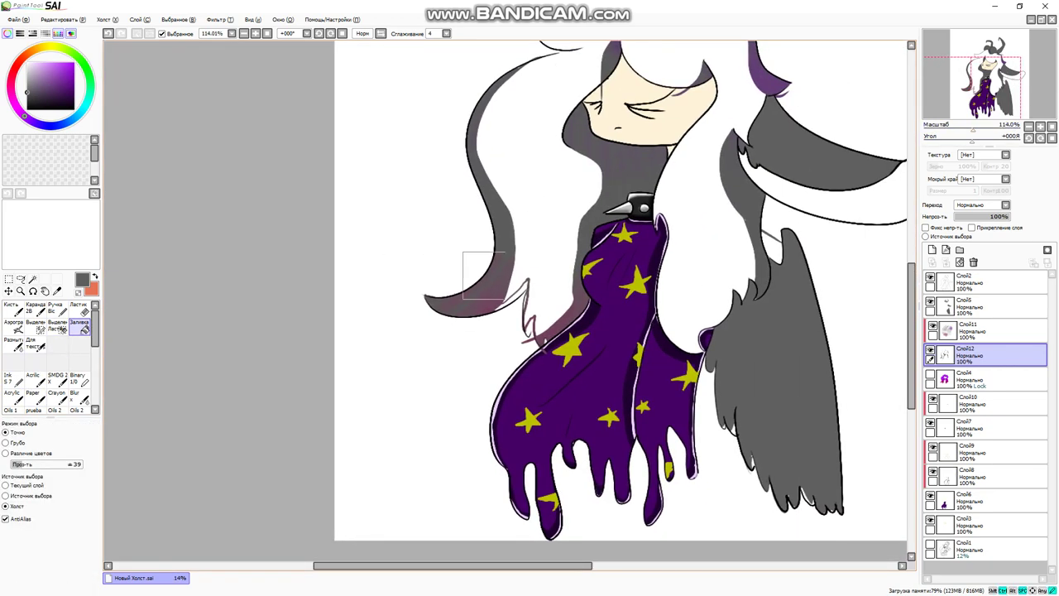
scroll(530, 323, up, 5)
scroll(433, 324, down, 2)
click(12, 379)
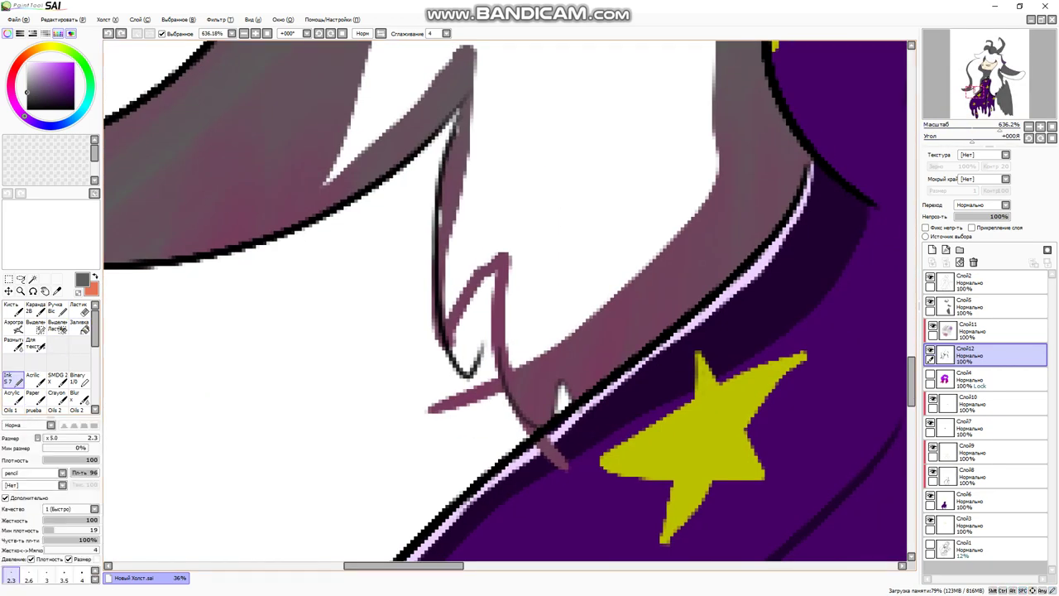
drag(463, 363, 478, 291)
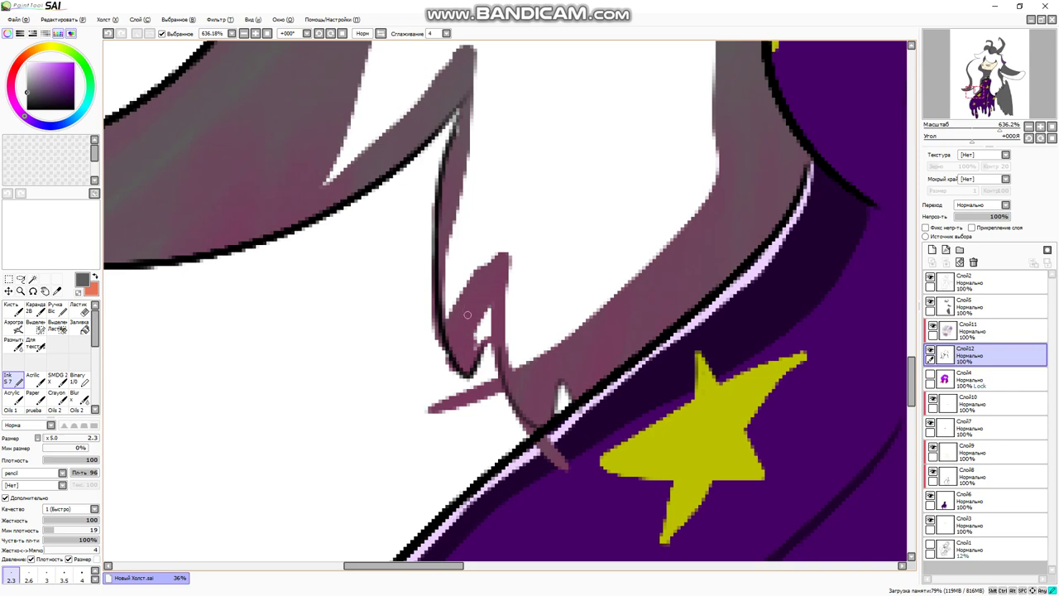
scroll(505, 302, down, 3)
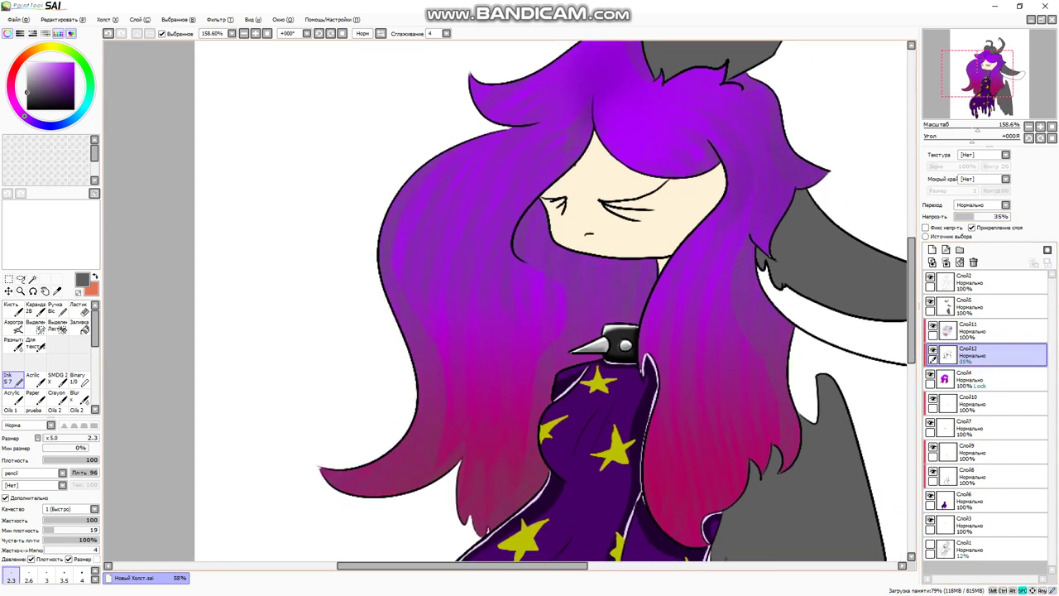
- Reduce the opacity of the garment layer Слой8 to 54%
scroll(534, 302, down, 3)
click(984, 476)
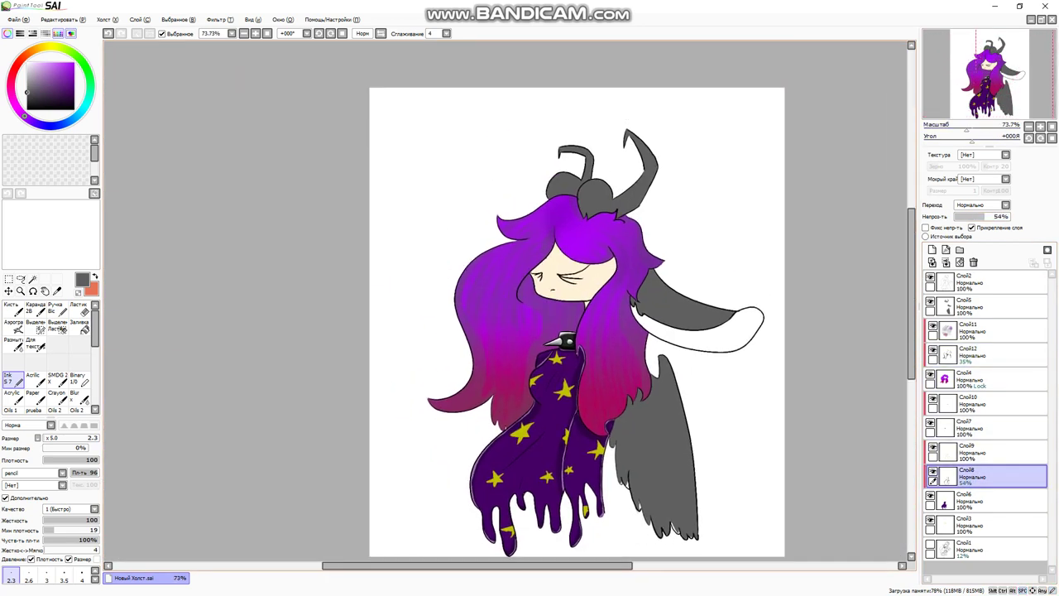
scroll(695, 555, up, 5)
- Fill the white gaps between the wing's lower feathers with grey on layer Слой5
click(985, 306)
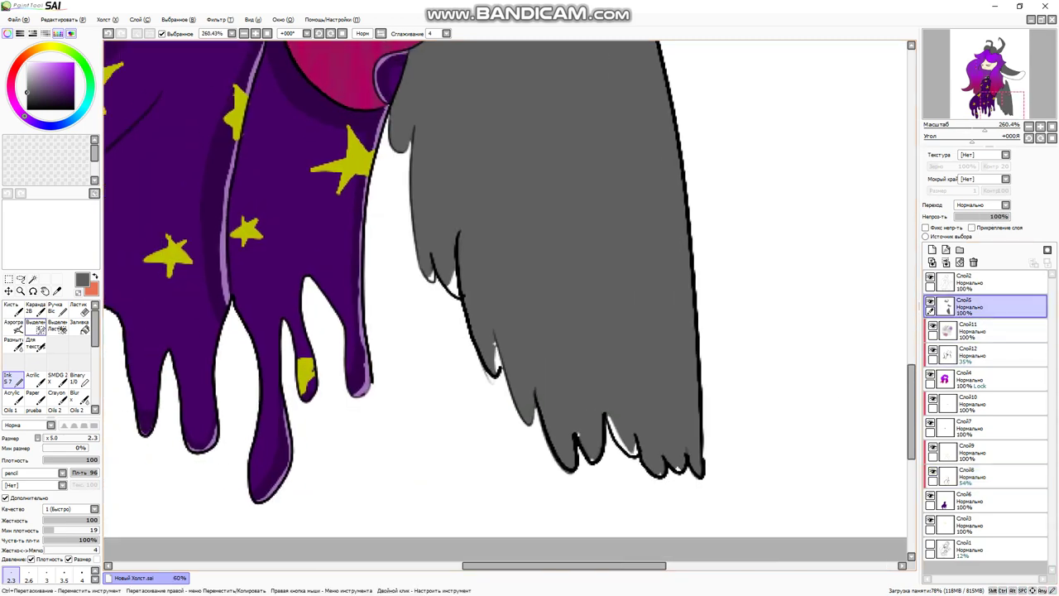
click(80, 325)
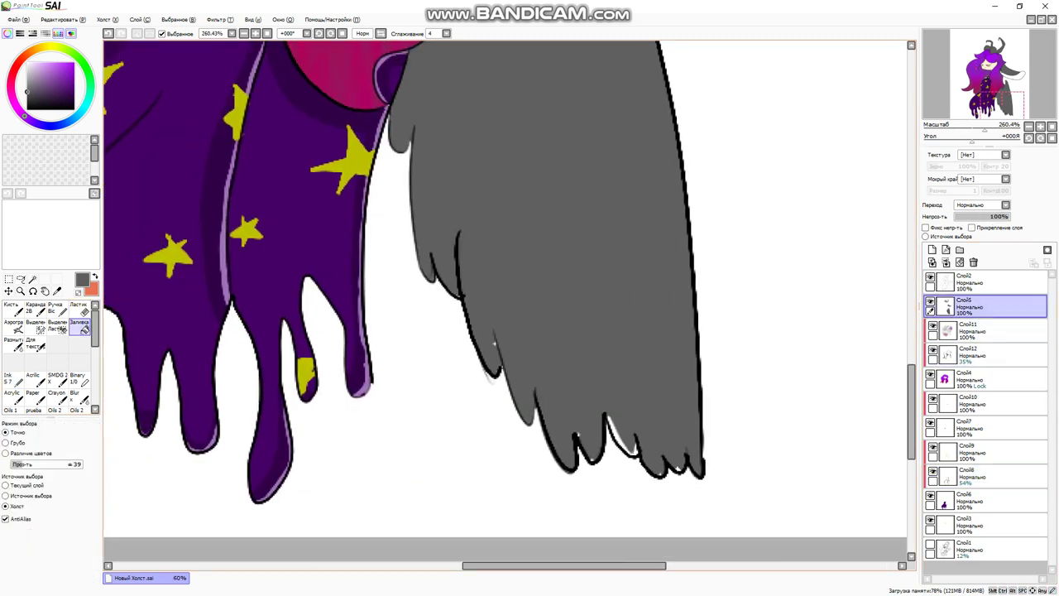
key(n)
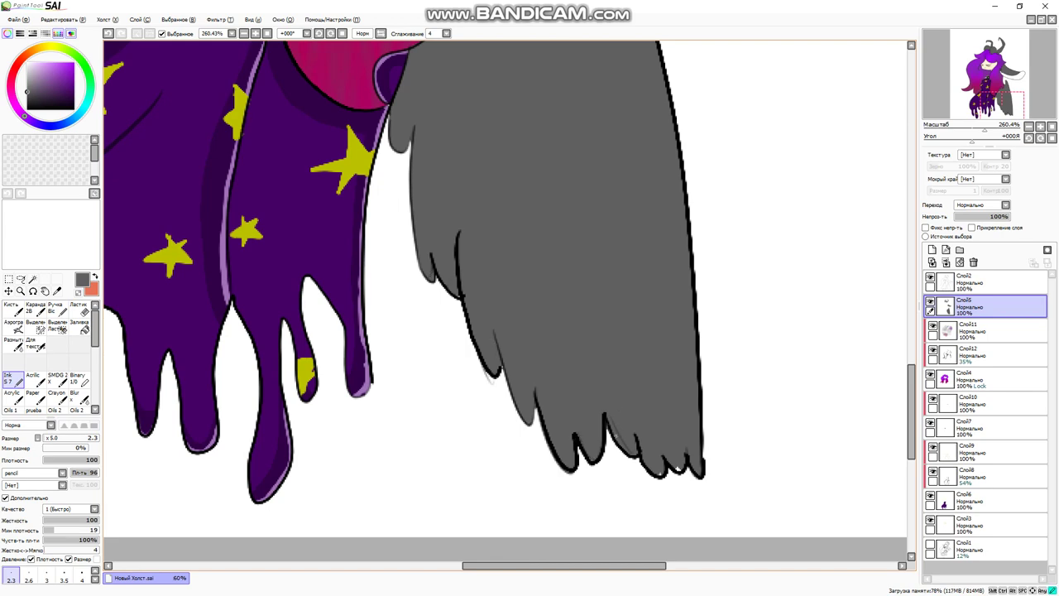
- Add a new layer above Слой5 and clip it to Слой5 for the wing shading
scroll(504, 302, up, 10)
click(932, 249)
click(972, 227)
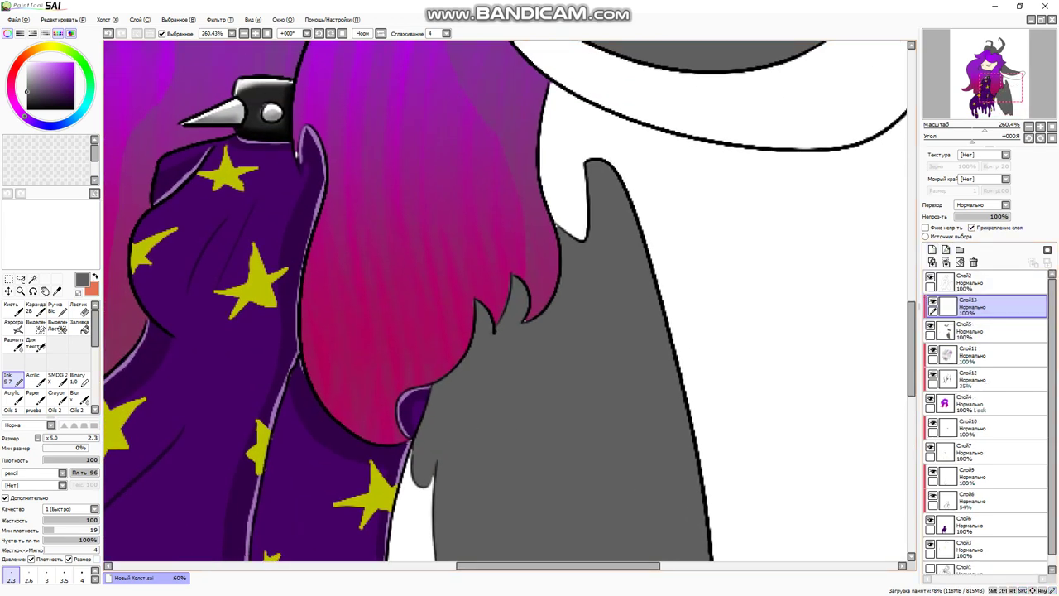
- Outline the wing's shadow in a darker grey along the hair, over the upper bend and down the outer edge
scroll(387, 351, down, 3)
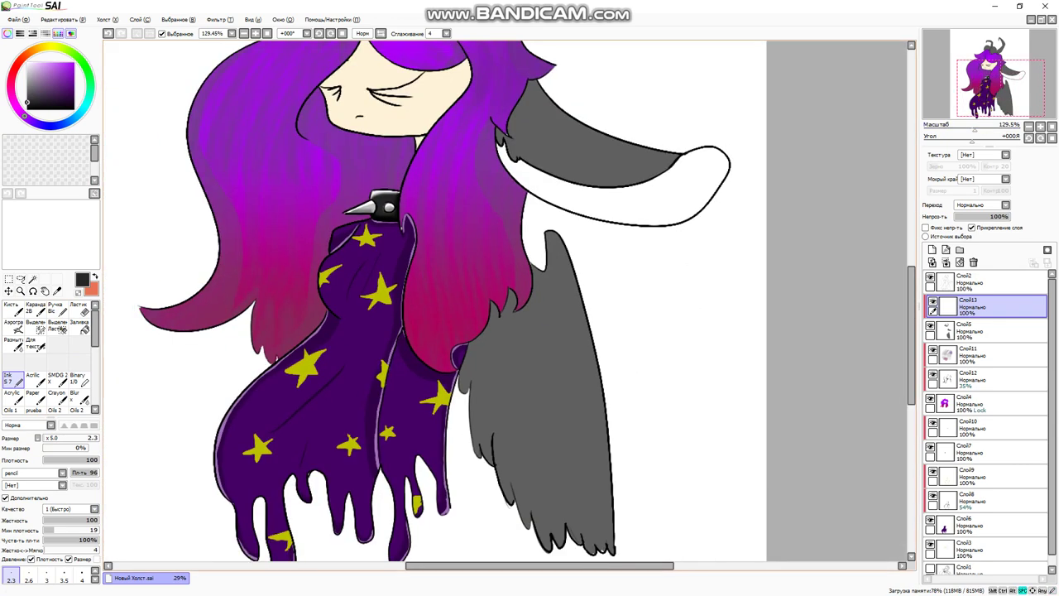
scroll(387, 351, up, 3)
mouse_move(420, 294)
mouse_down()
mouse_move(543, 148)
mouse_move(637, 422)
mouse_up()
scroll(530, 331, right, 3)
drag(422, 160, 509, 410)
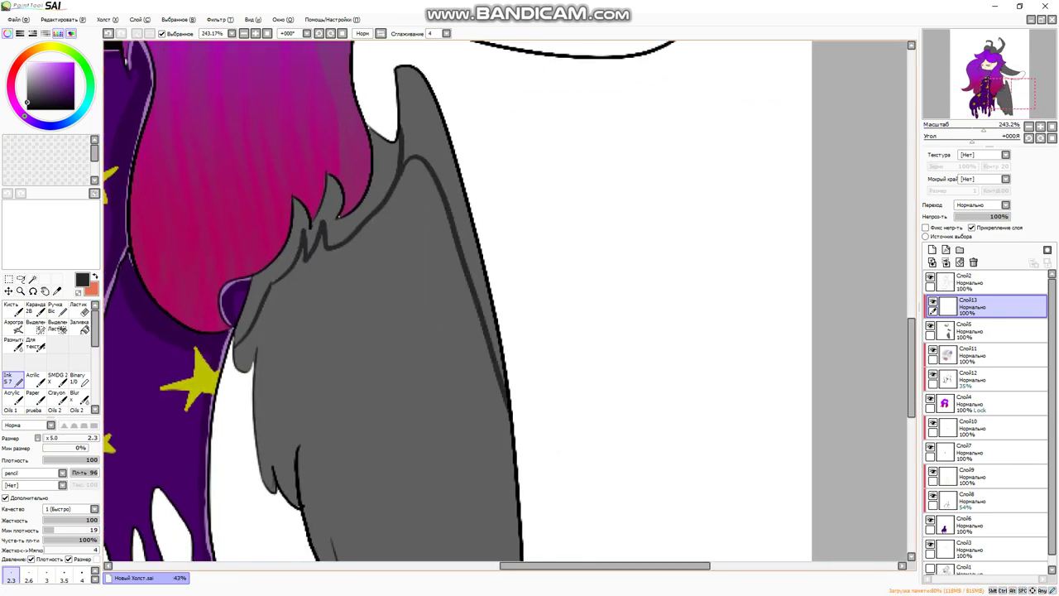
scroll(530, 521, down, 9)
scroll(324, 284, up, 8)
scroll(324, 284, left, 2)
- Undo the last stroke and outline dark grey shadows along the feathers on the wing's inner edge
key(ctrl+z)
drag(323, 306, 339, 327)
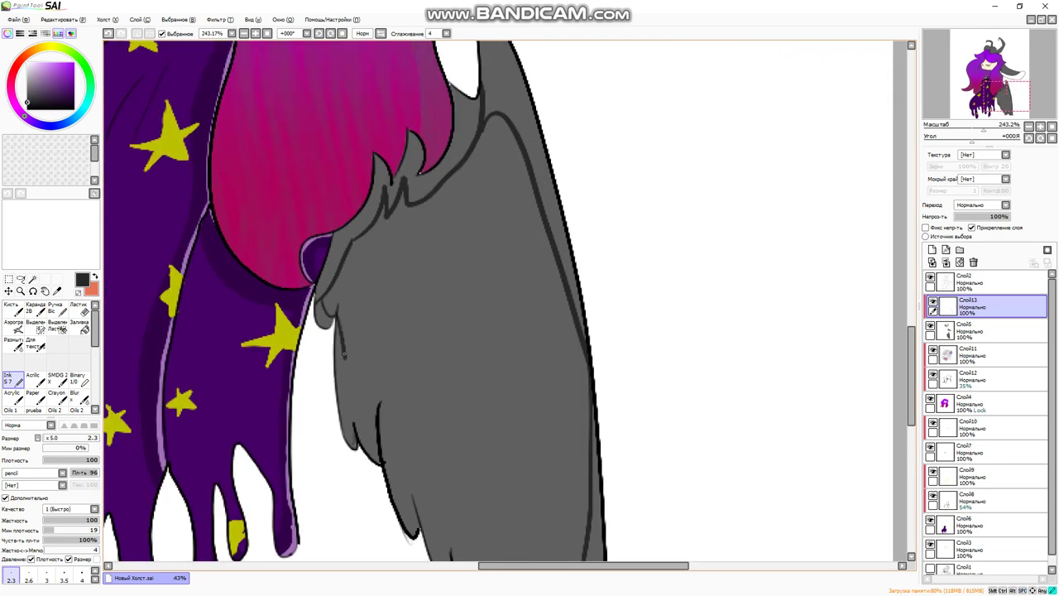
drag(336, 376, 371, 432)
scroll(373, 373, down, 2)
drag(358, 318, 422, 435)
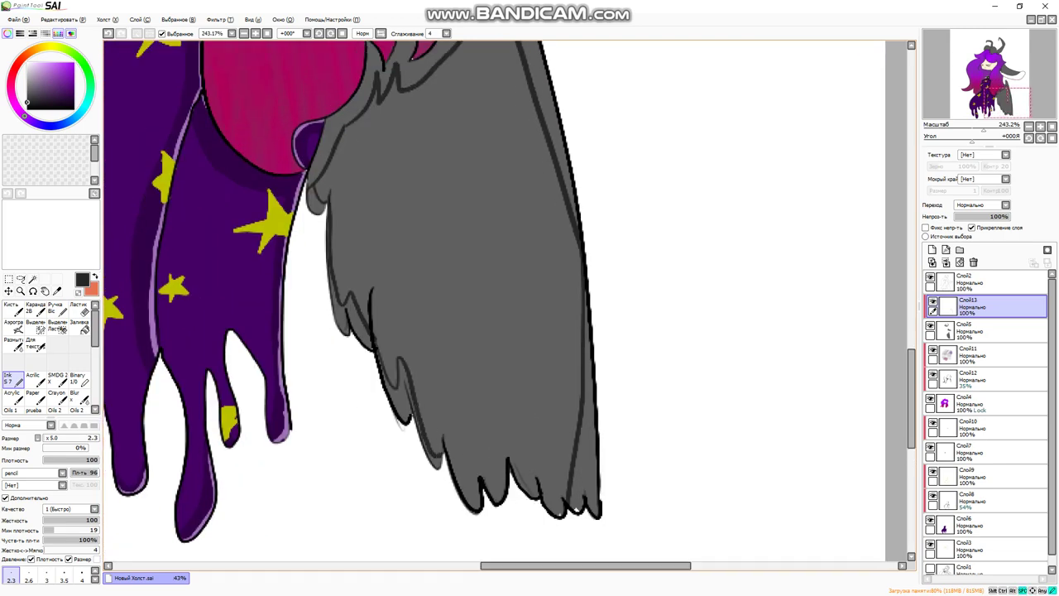
- Fill the outlined shadow along the wing's outer edge with dark grey, from the lower tips up to the top
click(79, 327)
click(600, 447)
scroll(600, 447, up, 2)
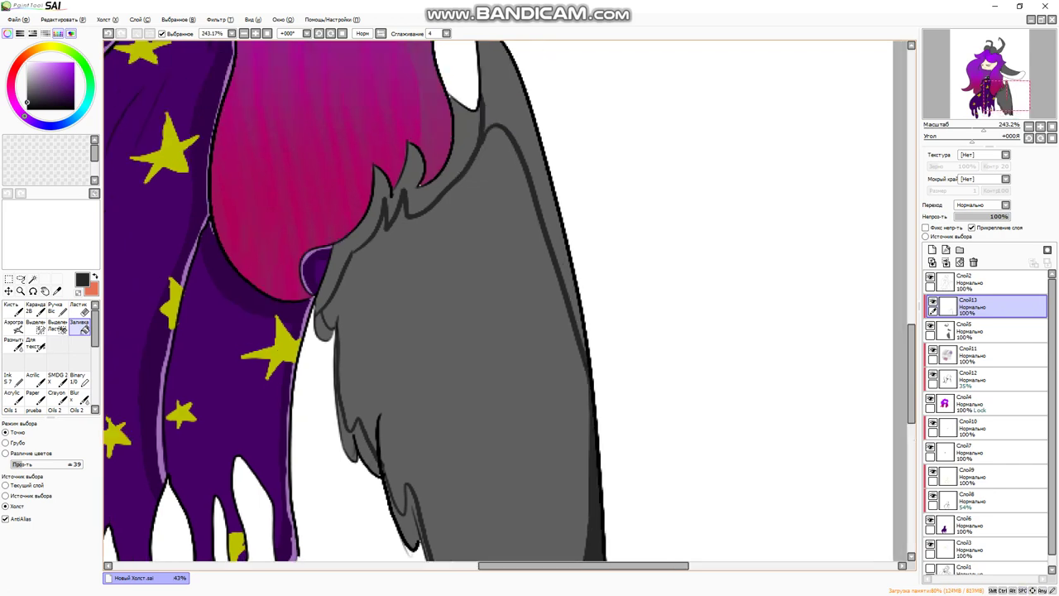
click(563, 165)
scroll(562, 166, up, 2)
- Unclip Слой13, hide Слой5 and fill the shadows below the hair and on the inner feathers with dark grey
click(977, 330)
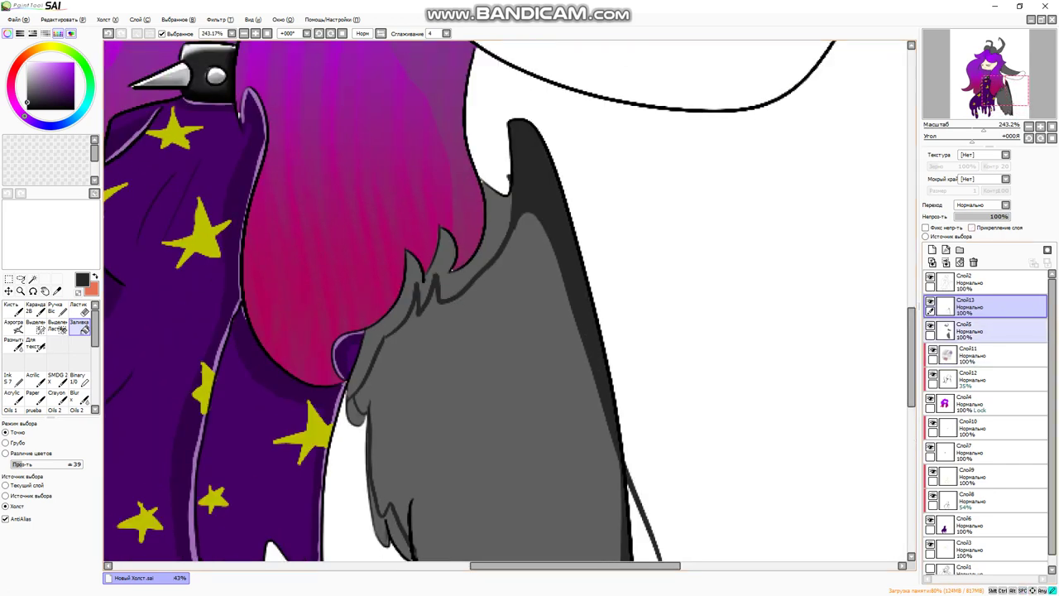
click(977, 306)
click(476, 249)
scroll(497, 331, down, 1)
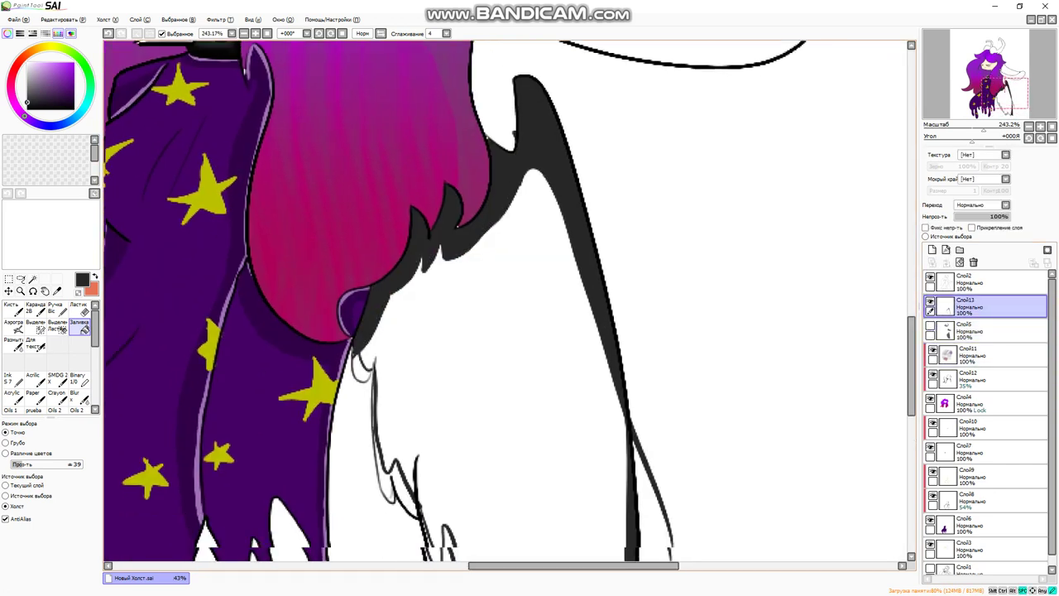
click(389, 442)
click(443, 521)
scroll(505, 306, down, 2)
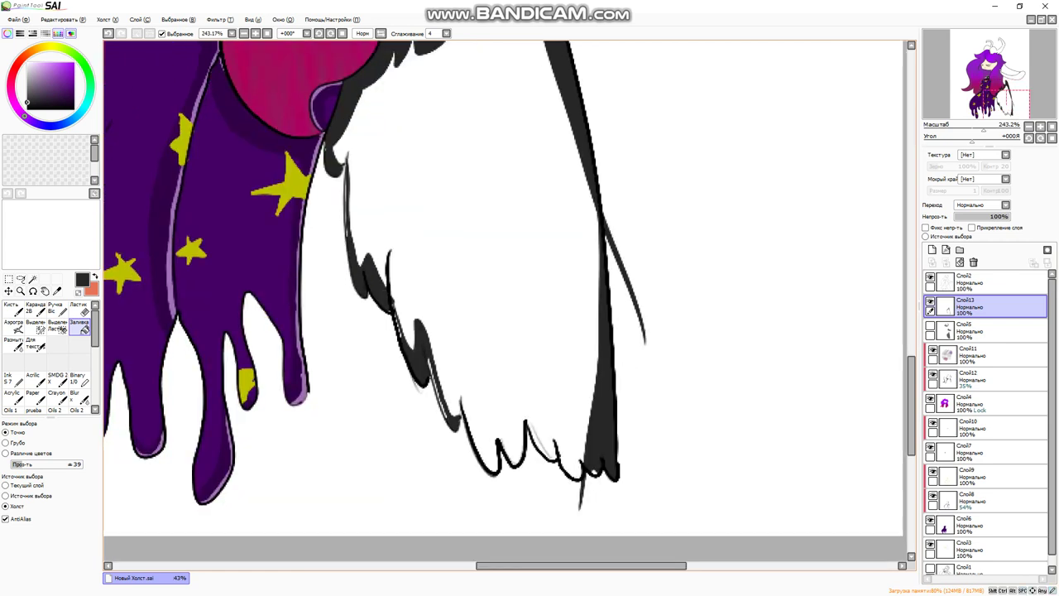
- Show Слой5 with Слой13 clipped to it again, and paint the white gaps at the wing's feather tips grey on Слой5
click(930, 327)
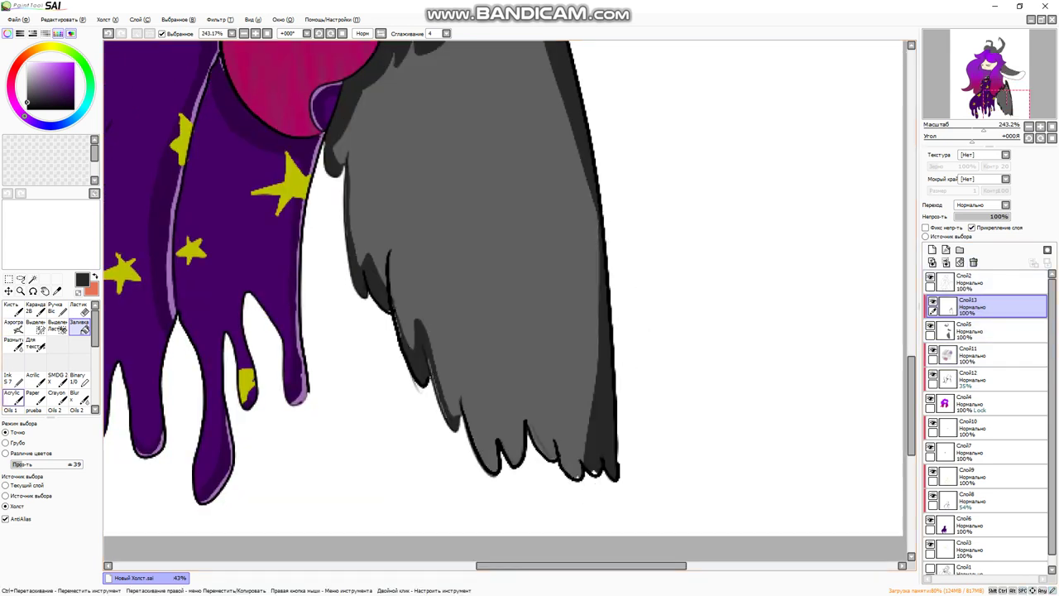
key(n)
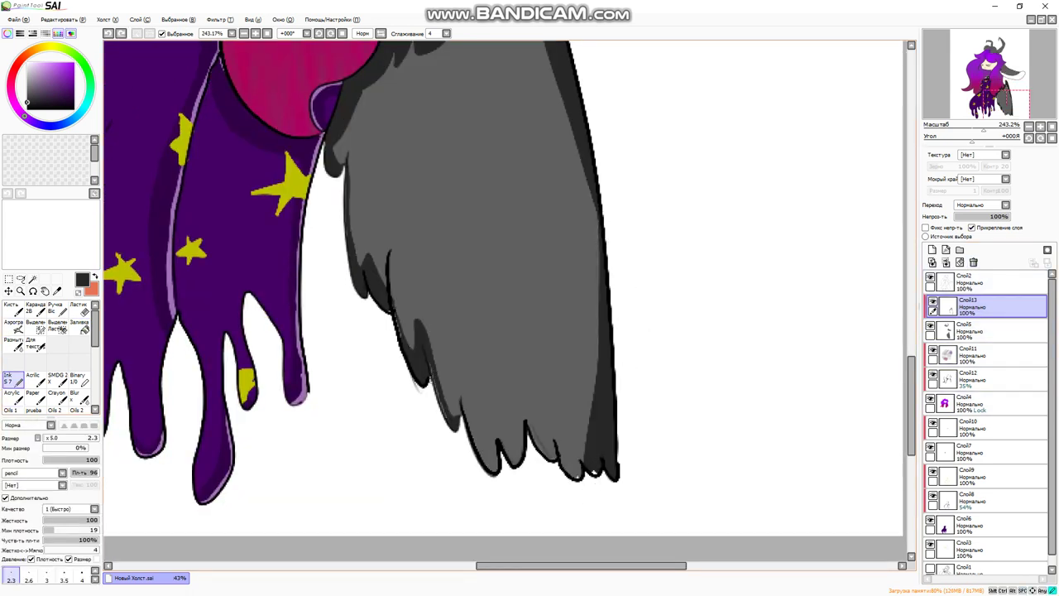
click(985, 331)
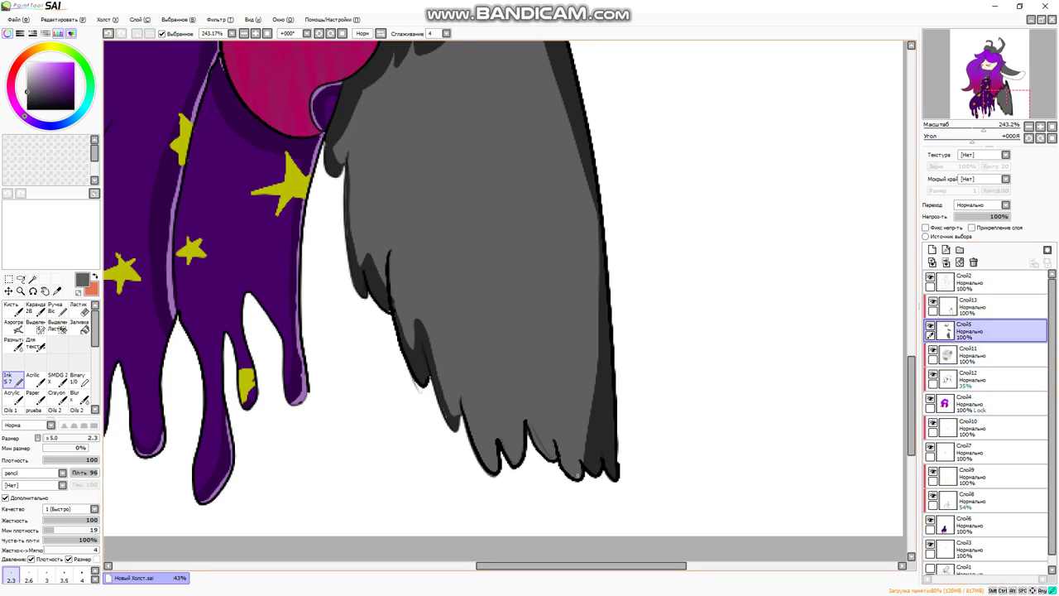
drag(866, 322, 908, 447)
drag(911, 381, 912, 264)
scroll(505, 298, down, 3)
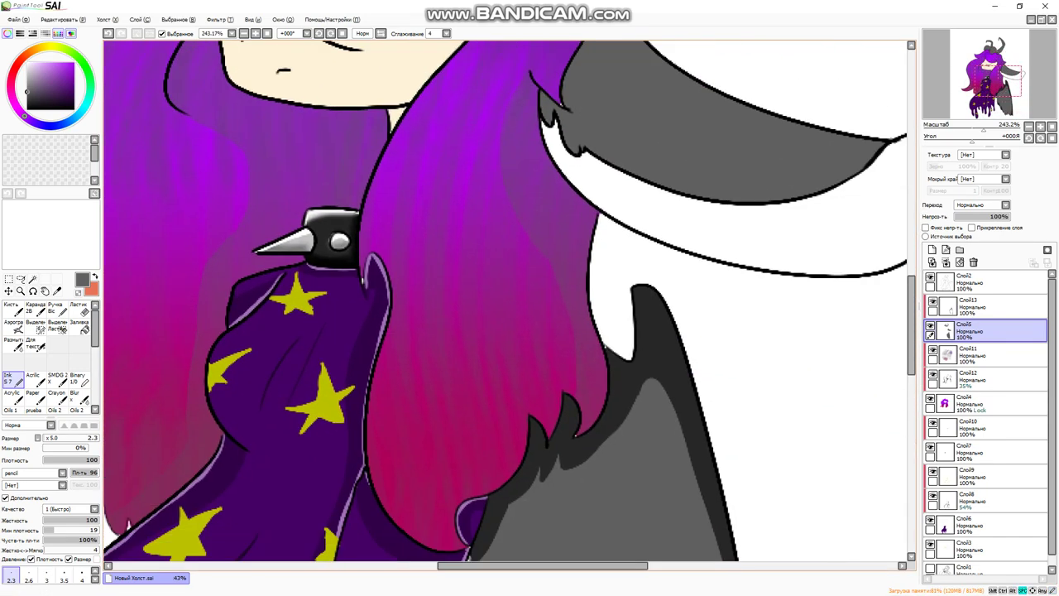
- Try the wing shadow layer Слой13 at 38% opacity
click(985, 306)
drag(1005, 216, 977, 216)
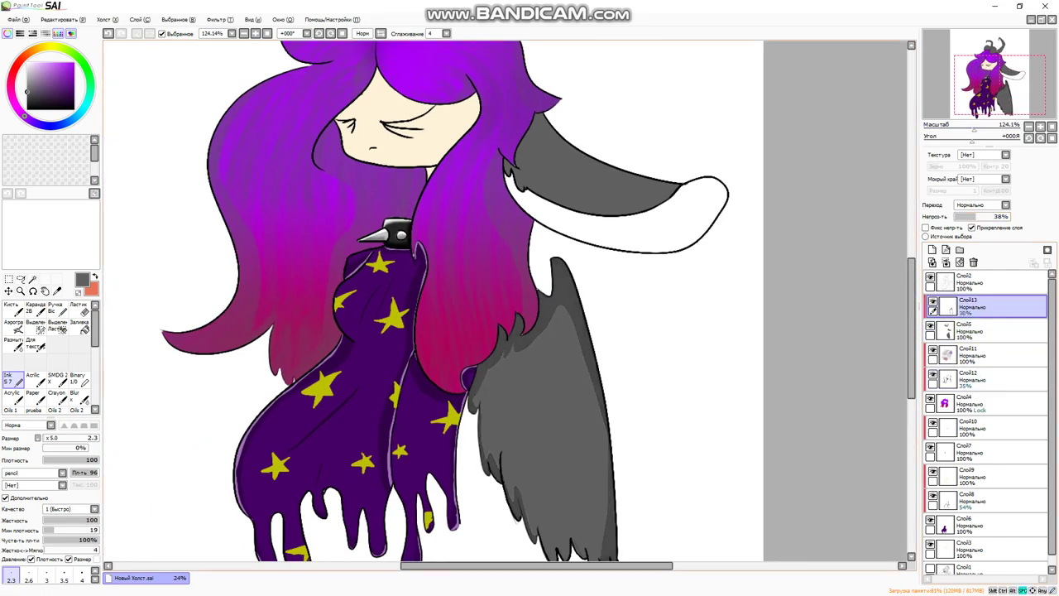
drag(496, 298, 535, 401)
key(ctrl+z)
- Return Слой13 to 100% opacity and outline the ear's shadow along the hair edge in dark grey
drag(756, 378, 368, 209)
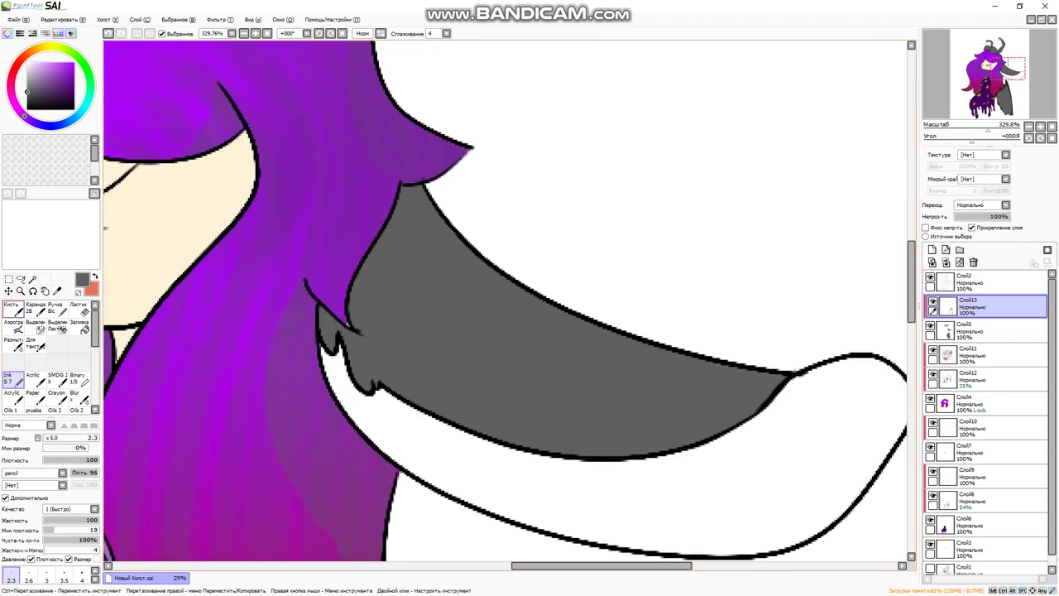
scroll(442, 298, down, 5)
scroll(364, 374, up, 5)
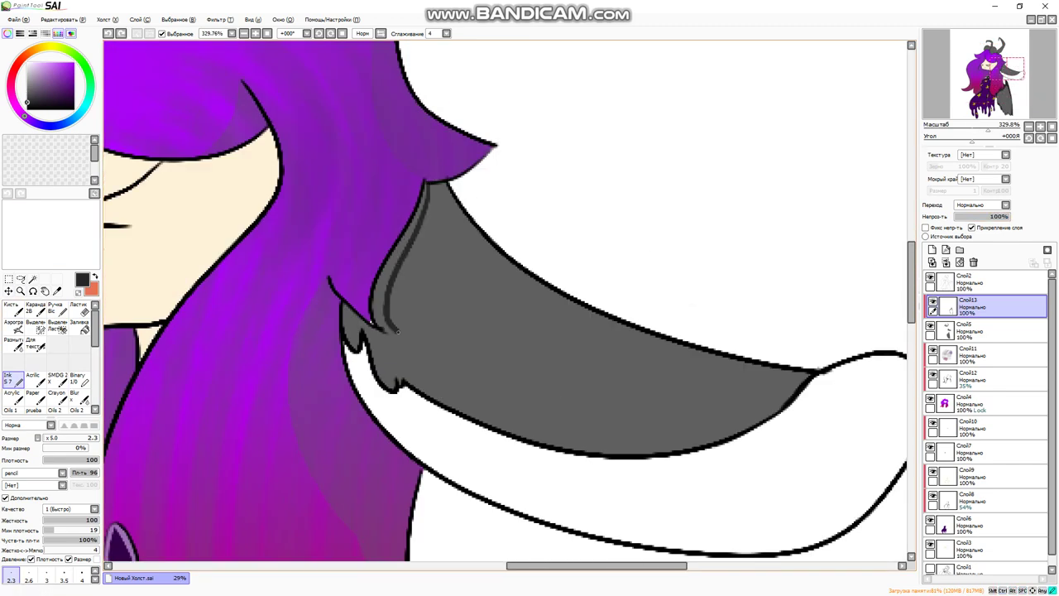
- Outline dark grey shadows on the horns: the fur at the base, the long horn's inner curve and the rear horn's rounded base
scroll(364, 373, up, 1)
scroll(544, 217, up, 5)
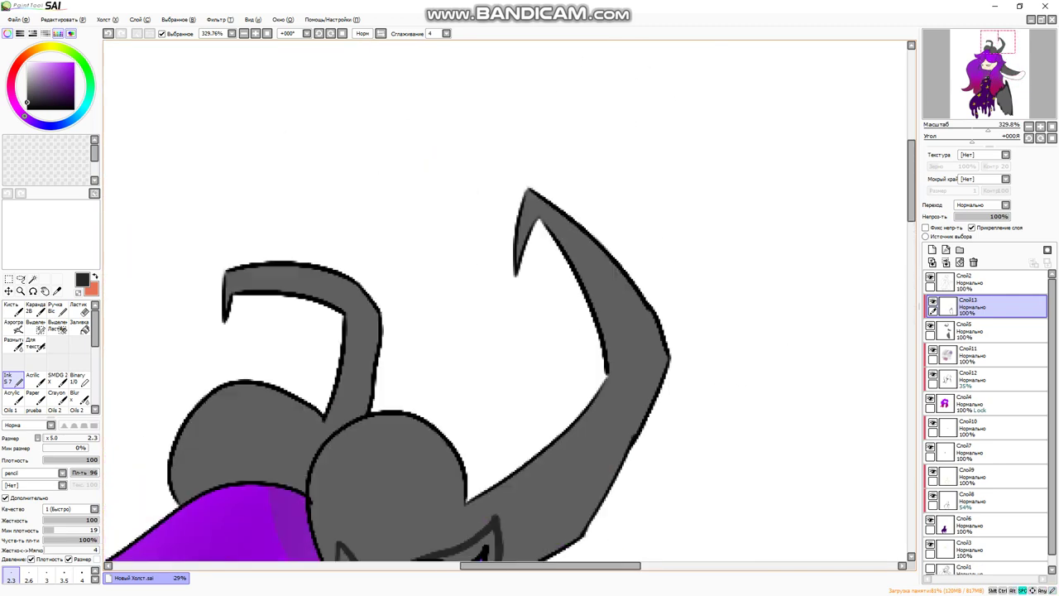
scroll(543, 216, up, 3)
mouse_move(547, 218)
mouse_down()
mouse_move(528, 216)
mouse_move(606, 347)
mouse_up()
mouse_move(298, 442)
mouse_down()
mouse_move(567, 362)
mouse_move(443, 371)
mouse_up()
key(ctrl+z)
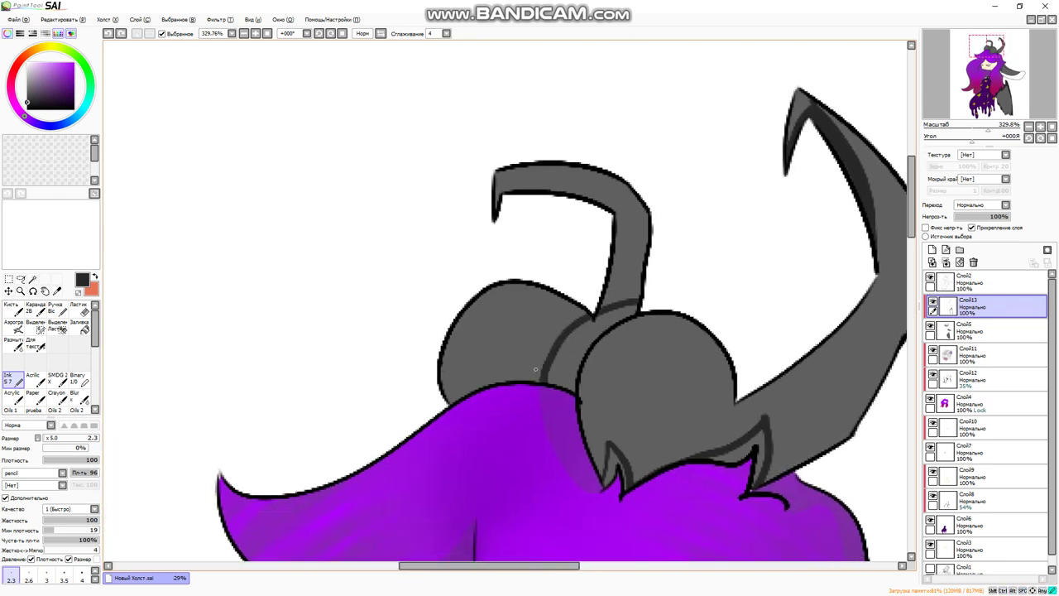
drag(542, 366, 443, 374)
- Unclip Слой13, hide Слой5 and fill the outlined horn shadows and the ear shadow beside the hair with dark grey
click(78, 327)
click(654, 364)
key(ctrl+z)
drag(489, 565, 506, 565)
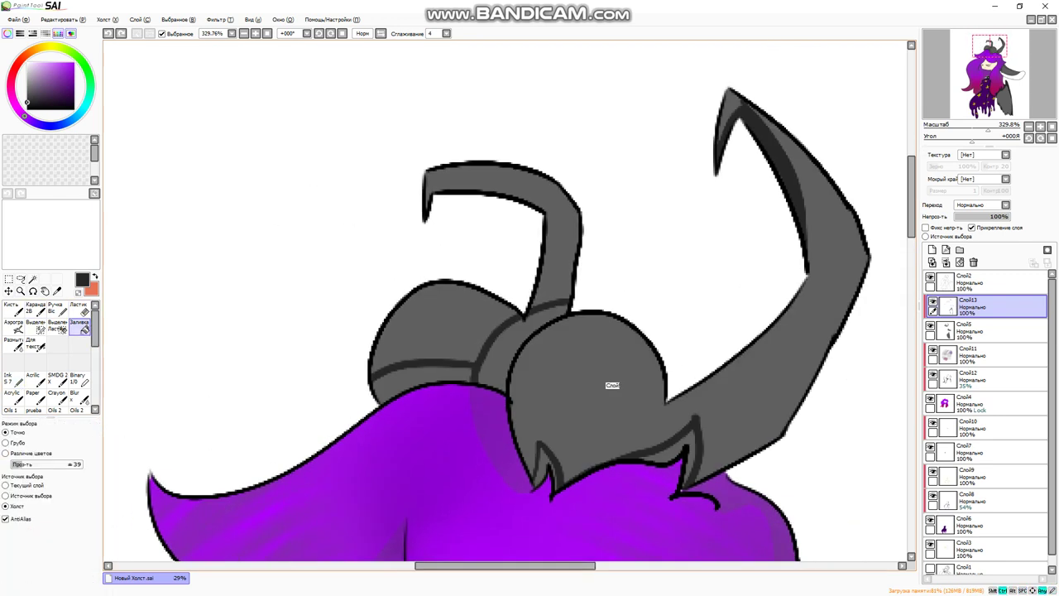
click(972, 227)
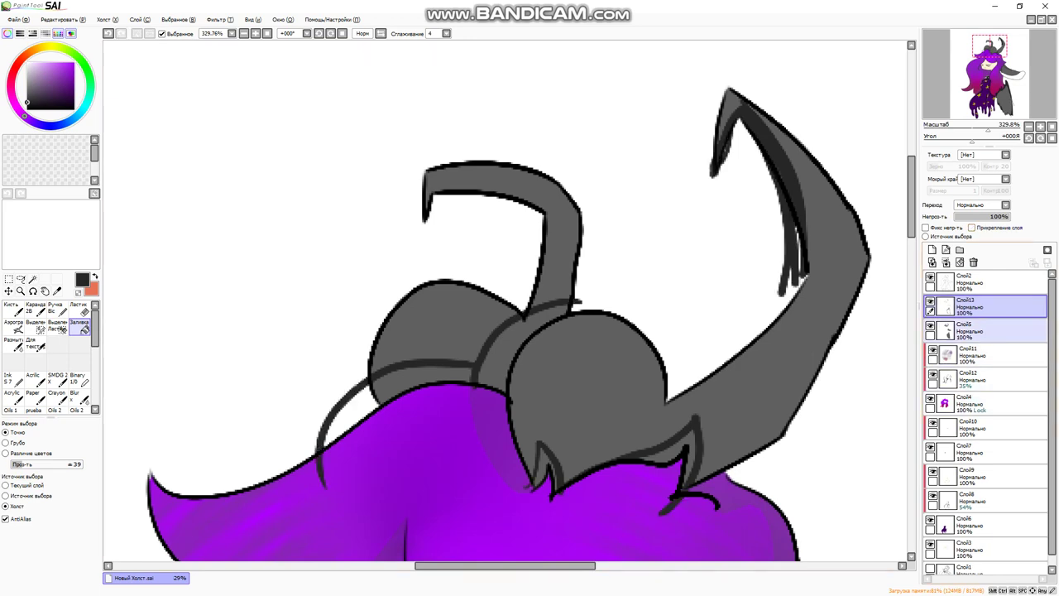
key(ctrl+z)
key(ctrl+z)
key(ctrl+y)
scroll(505, 301, down, 5)
key(ctrl+y)
scroll(464, 393, right, 3)
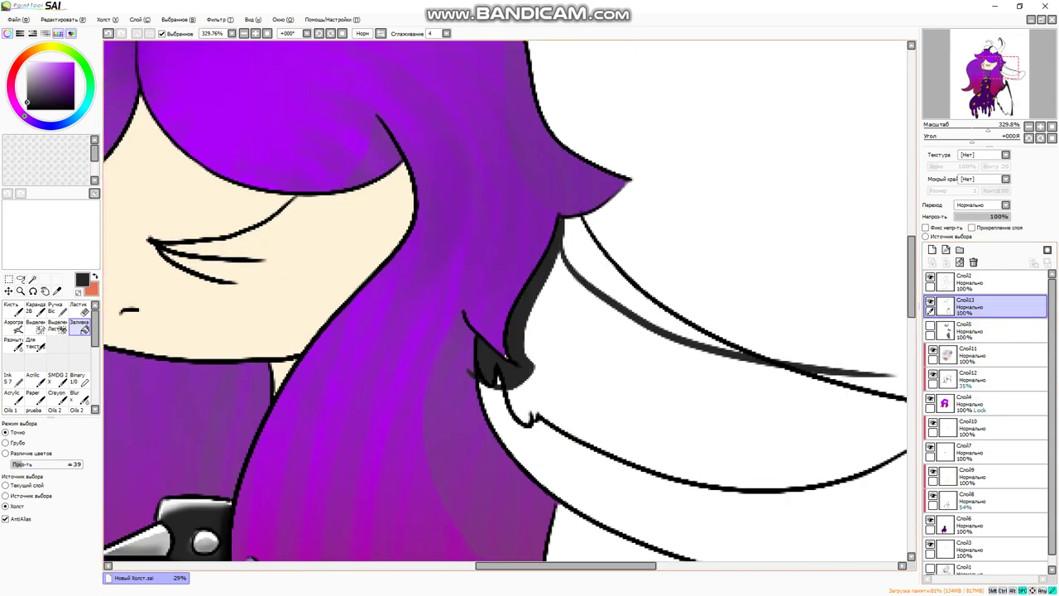
- Fill the shadow along the ear's upper edge with dark grey and touch up the shadow edges on Слой13
scroll(463, 393, up, 3)
scroll(464, 393, down, 3)
key(e)
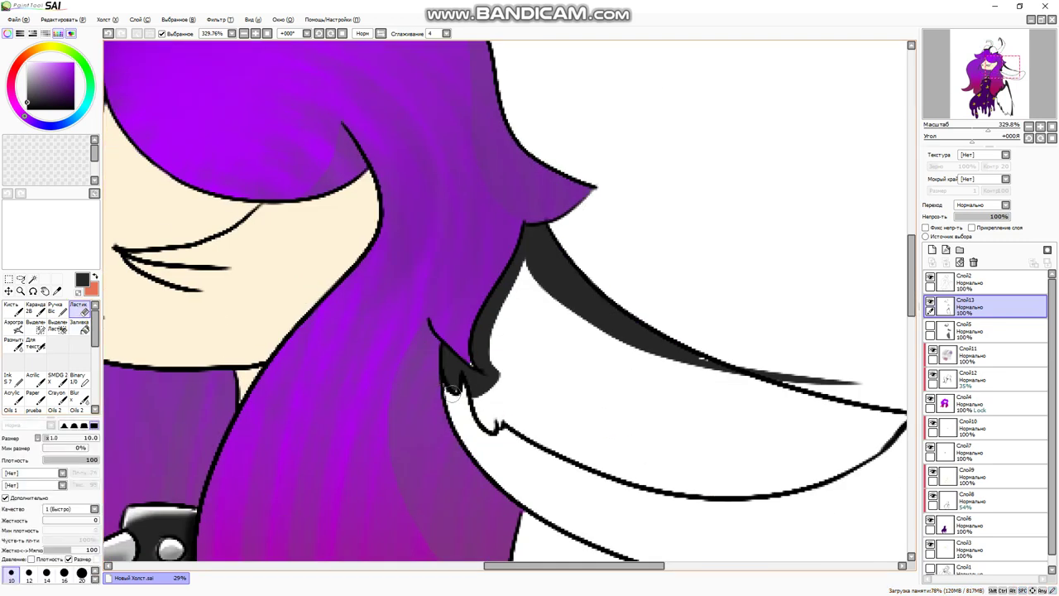
scroll(454, 389, right, 2)
scroll(454, 389, up, 1)
click(12, 379)
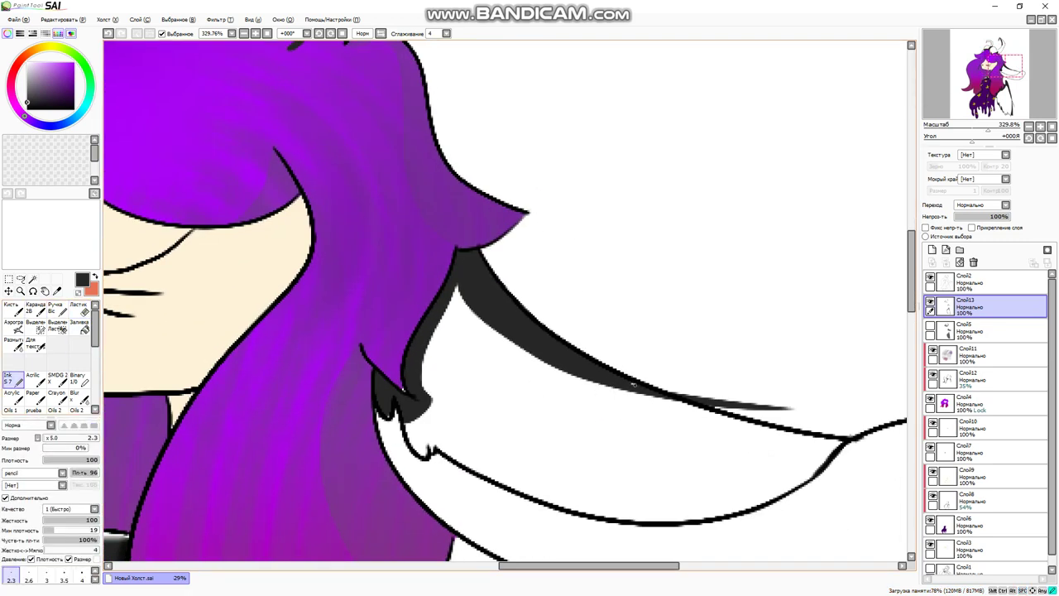
scroll(505, 301, up, 4)
scroll(505, 302, left, 3)
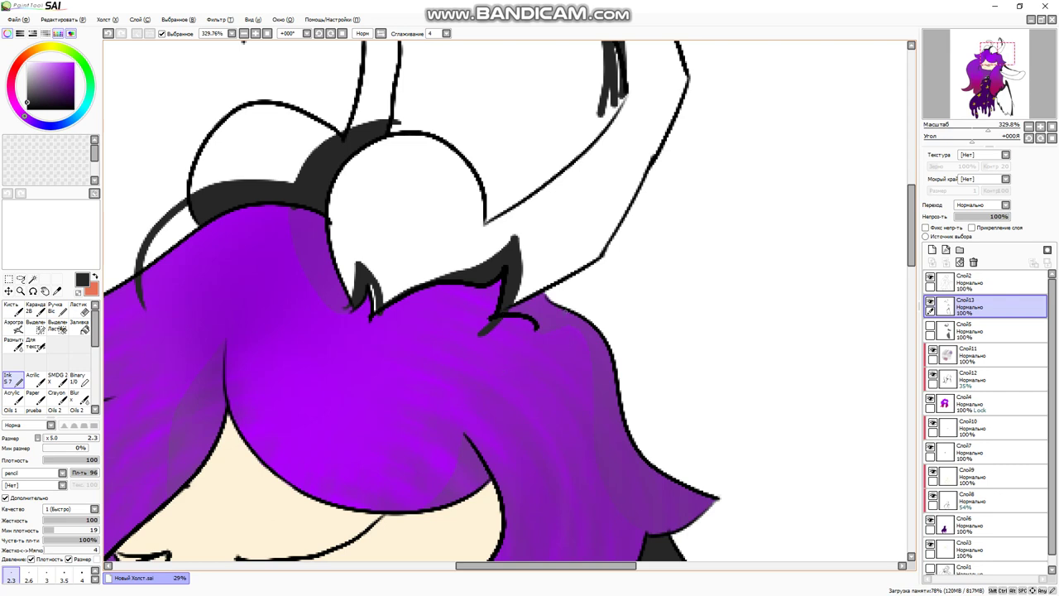
scroll(505, 302, up, 2)
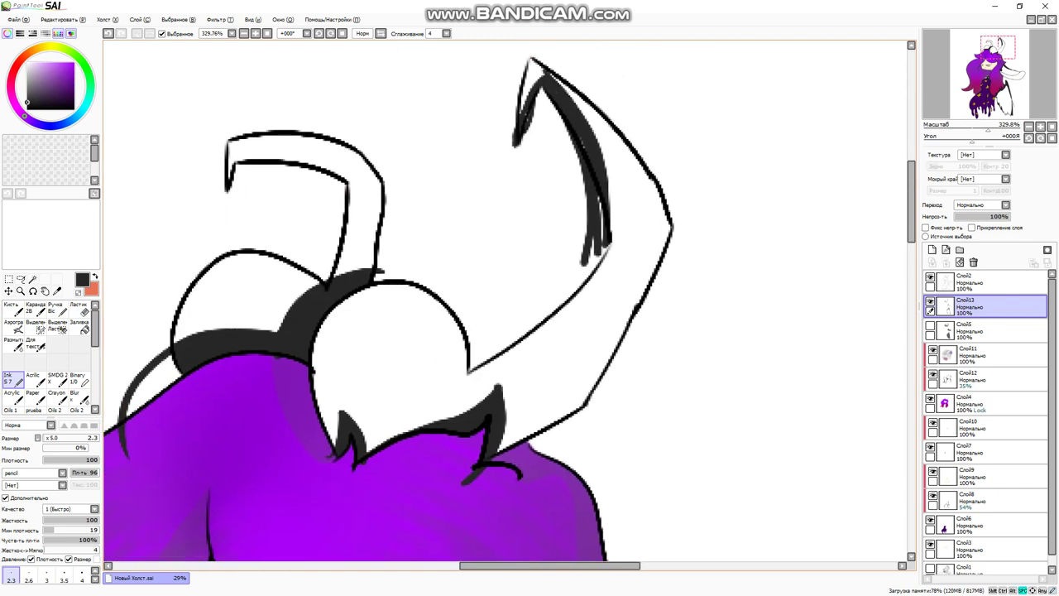
scroll(505, 301, down, 5)
scroll(505, 301, left, 3)
scroll(505, 301, down, 2)
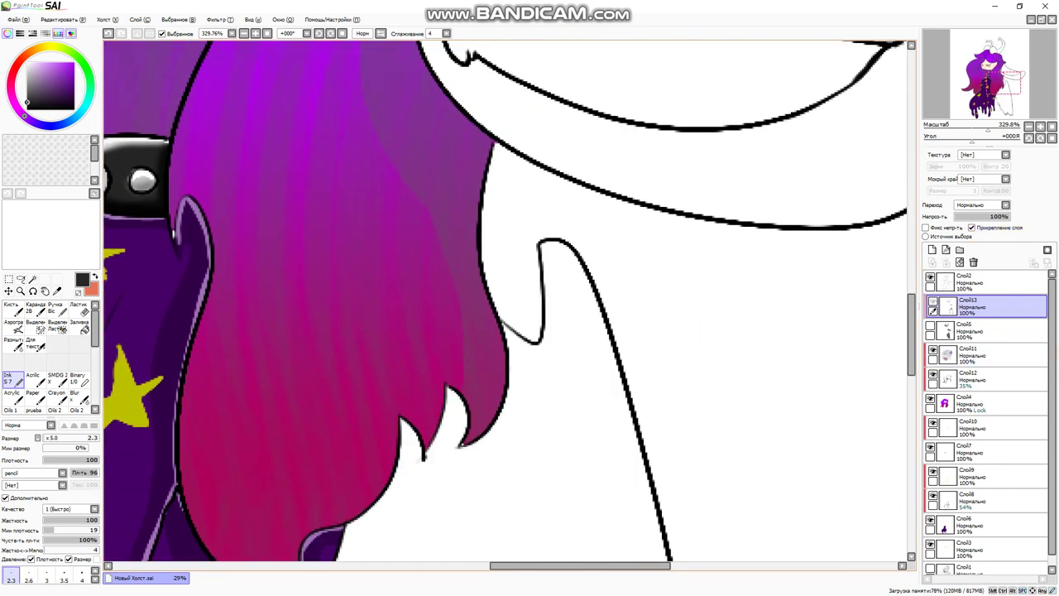
- Show Слой5 with Слой13 clipped to it again, and fill the white inner part of the ear with grey on Слой5
click(985, 331)
scroll(120, 293, up, 4)
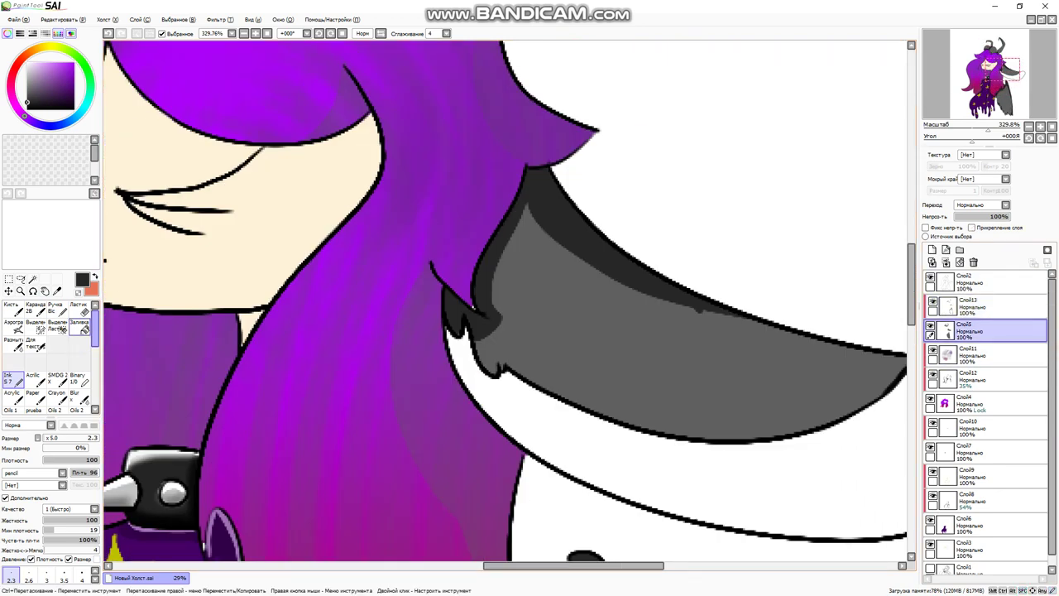
click(79, 327)
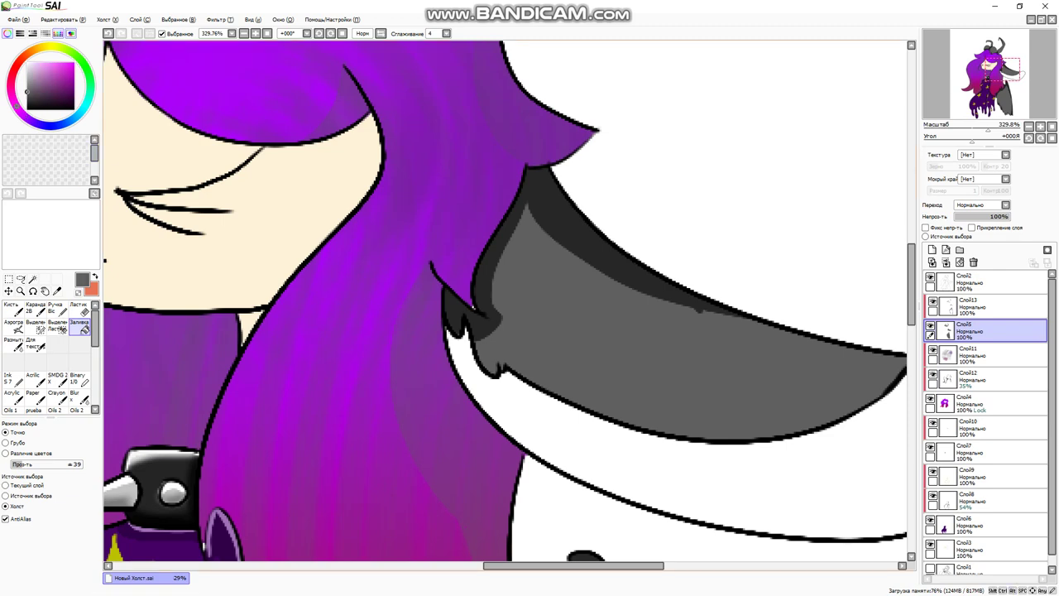
click(679, 472)
scroll(505, 301, right, 5)
- Select the inner ear with the Magic Wand and airbrush pink along its upper edge on Слой5
key(w)
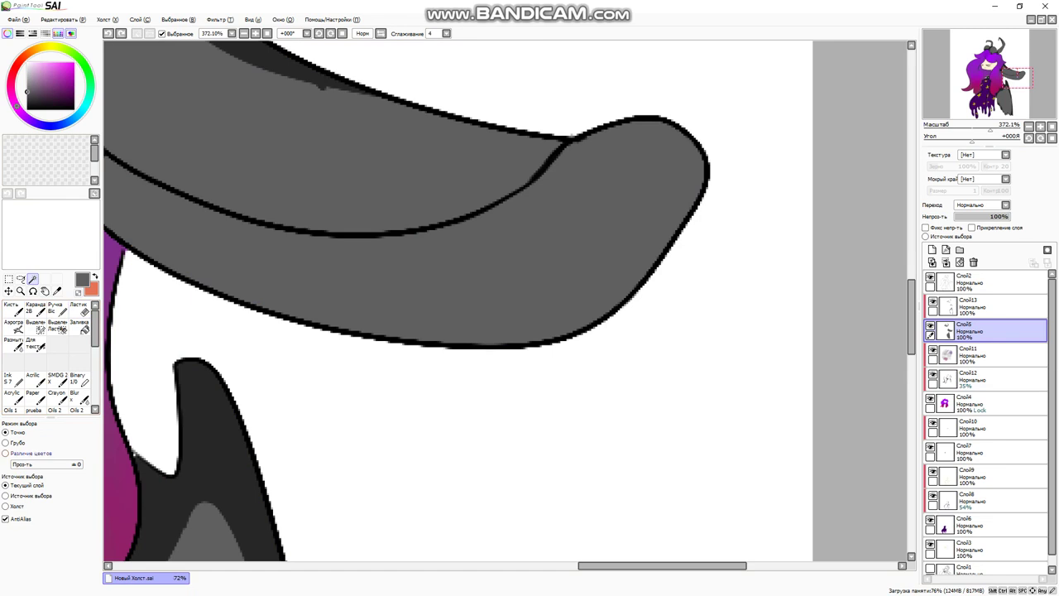
scroll(505, 301, left, 5)
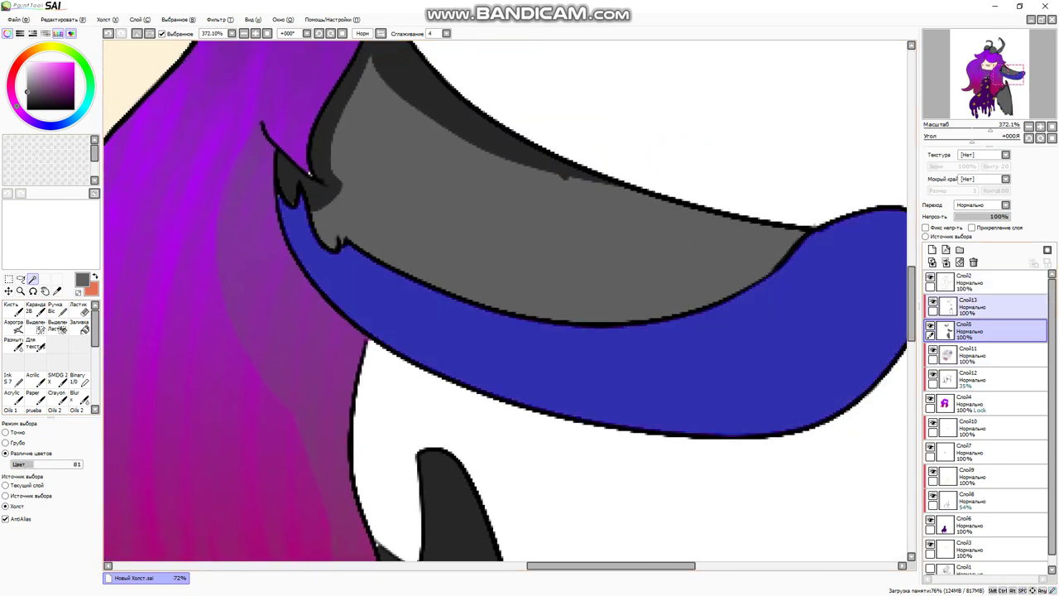
click(13, 324)
click(74, 66)
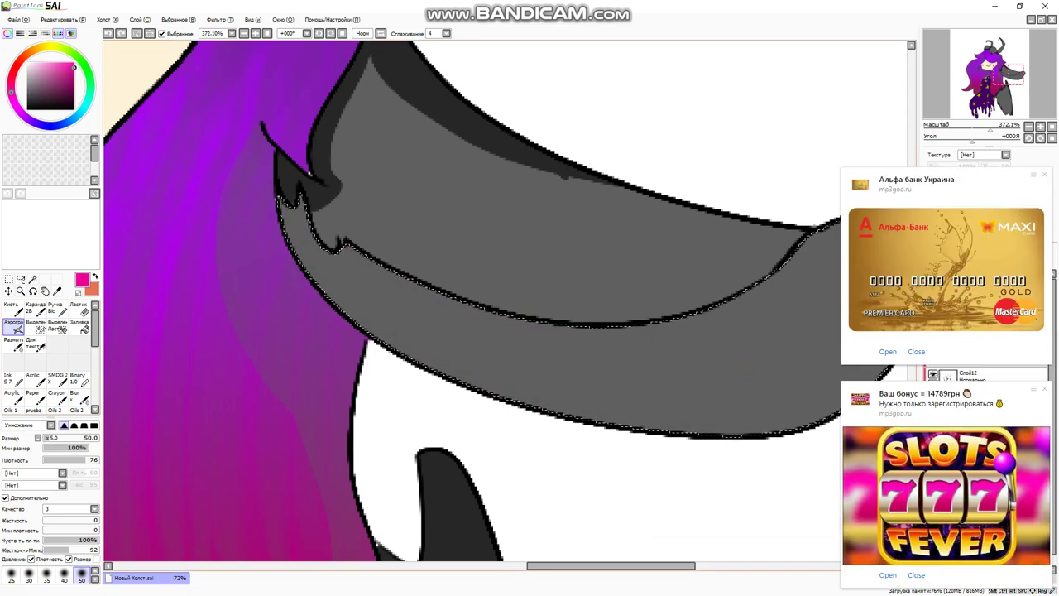
scroll(416, 201, down, 4)
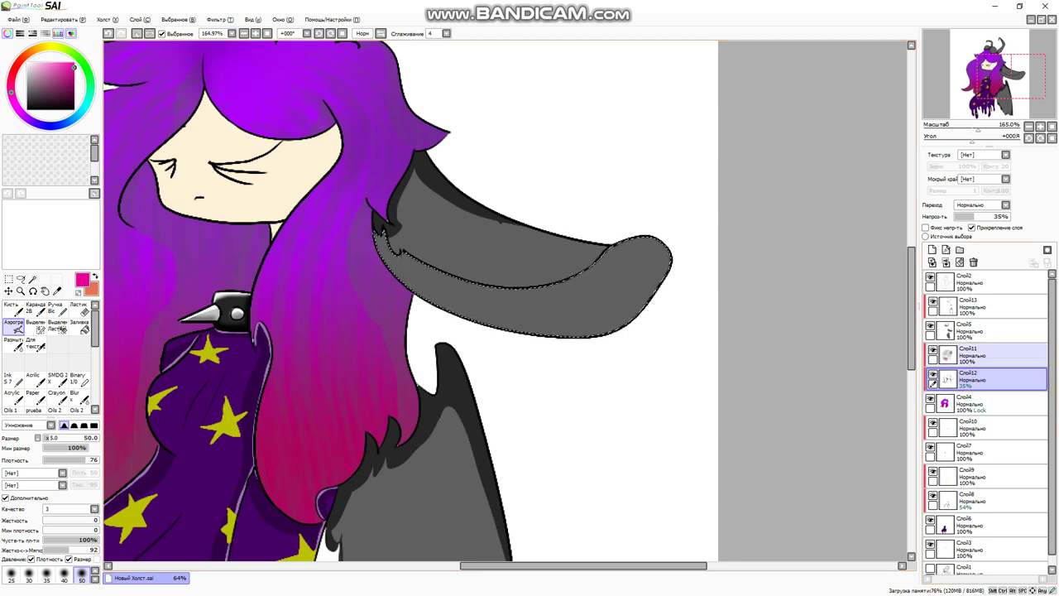
click(985, 331)
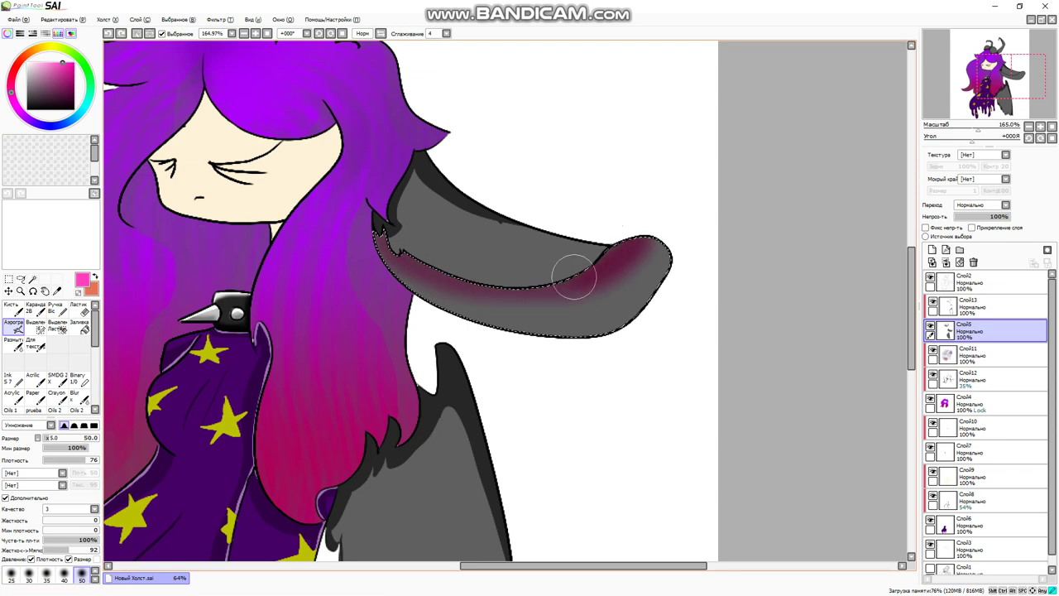
- Blend the inner ear's pink edge into the grey with the Blur brush at size 120
click(79, 397)
mouse_move(456, 300)
mouse_down()
mouse_move(587, 320)
mouse_move(502, 314)
mouse_move(433, 279)
mouse_up()
drag(681, 203, 541, 315)
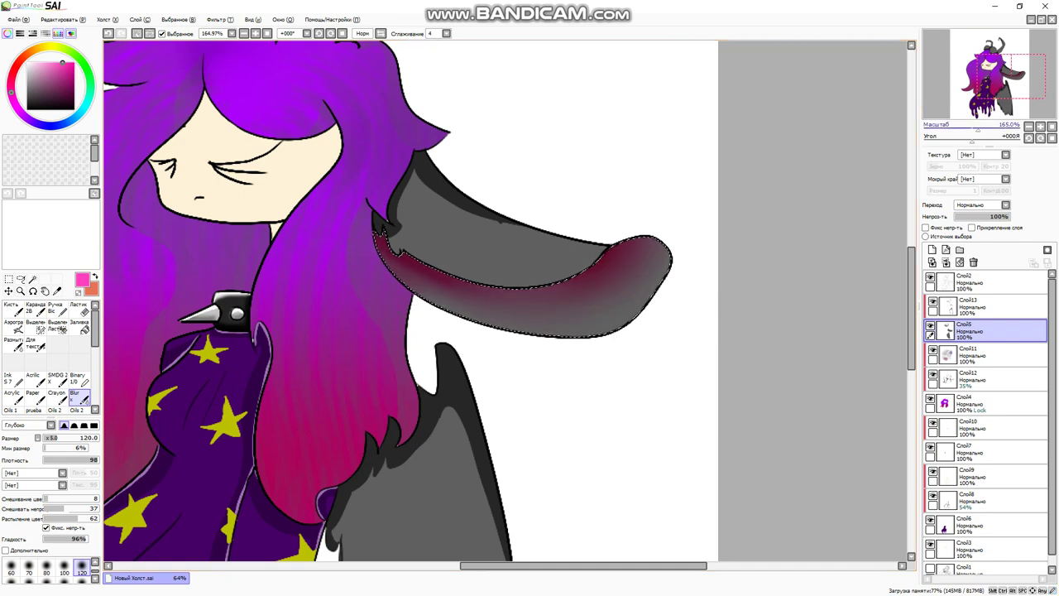
scroll(591, 236, down, 3)
scroll(591, 236, up, 4)
- Airbrush a dark grey shadow along the inner ear's lower edge on Слой13, set the layer to 26% opacity and clear the selection
click(985, 306)
click(10, 379)
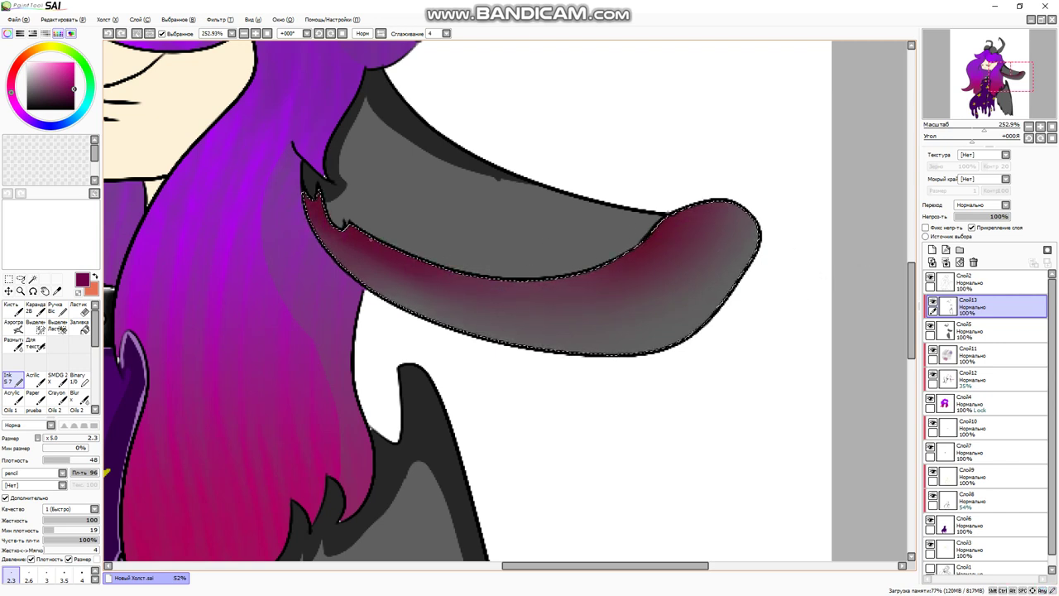
click(14, 327)
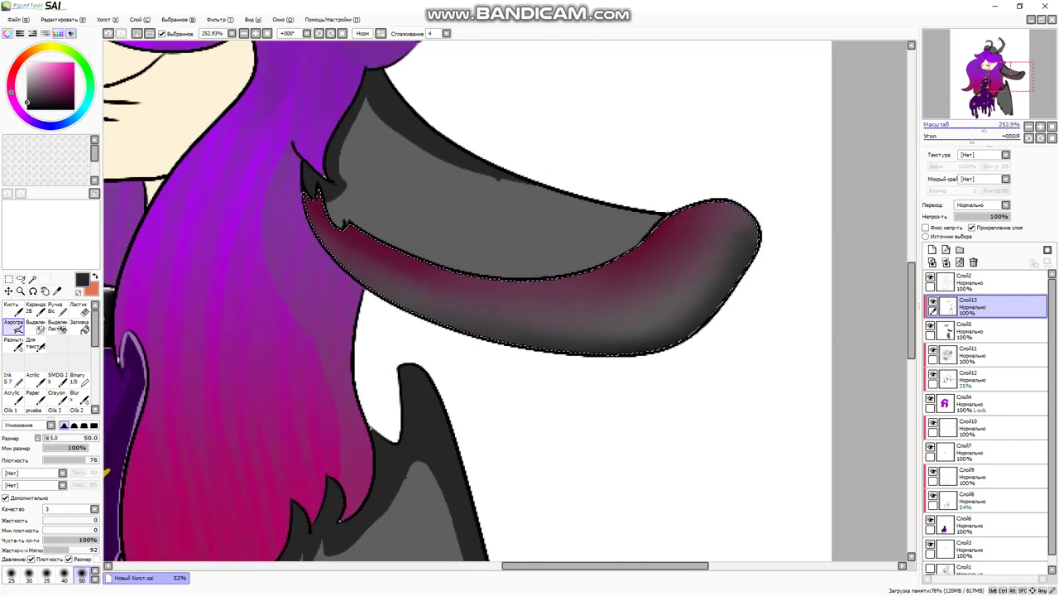
scroll(792, 283, down, 5)
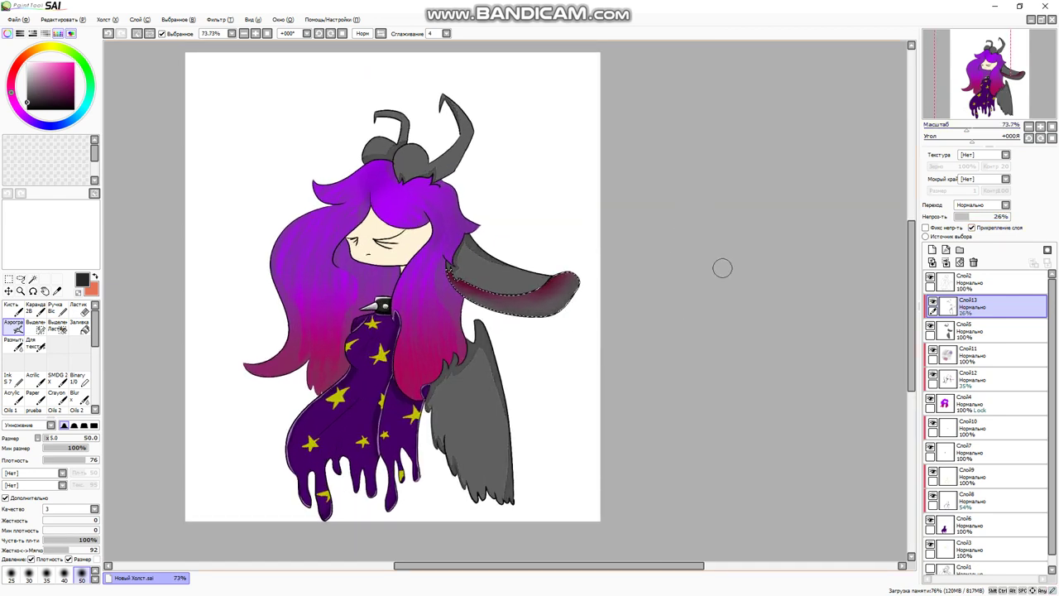
key(e)
mouse_move(579, 282)
mouse_down()
mouse_move(534, 294)
mouse_move(453, 273)
mouse_move(648, 265)
mouse_up()
key(e)
scroll(985, 372, down, 1)
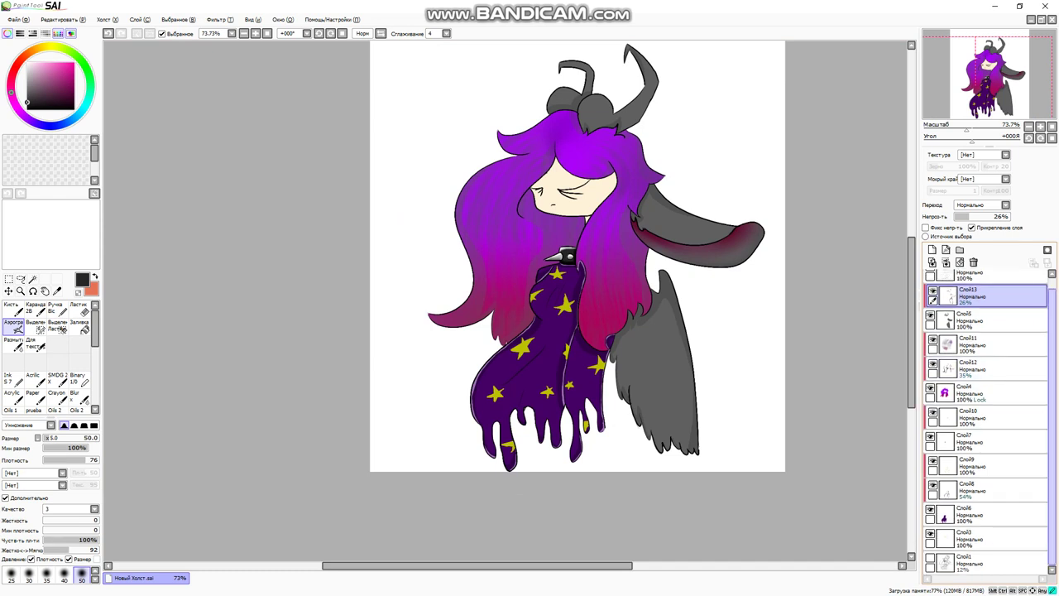
- Add a new layer directly above Слой3 and clip it to that layer
click(985, 538)
click(931, 249)
click(972, 227)
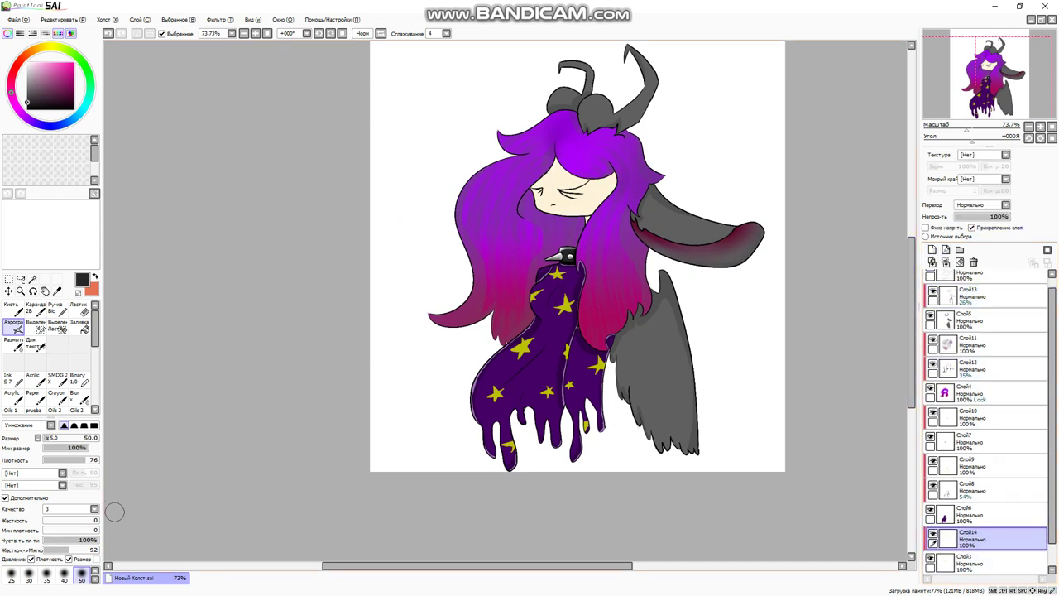
- Outline the face's shadows in tan on Слой14, below the fringe, along the cheeks and jaw, and on the neck
key(n)
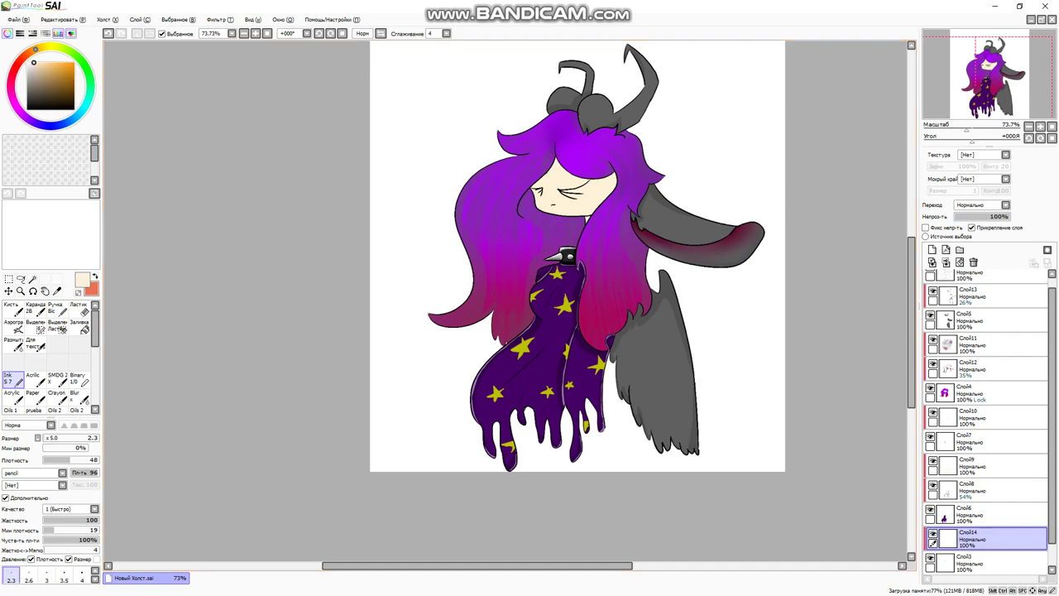
scroll(620, 142, up, 5)
mouse_move(349, 239)
mouse_down()
mouse_move(557, 316)
mouse_move(481, 400)
mouse_up()
drag(497, 331, 572, 336)
drag(425, 247, 369, 333)
key(ctrl+y)
key(ctrl+z)
key(ctrl+y)
key(ctrl+z)
key(ctrl+y)
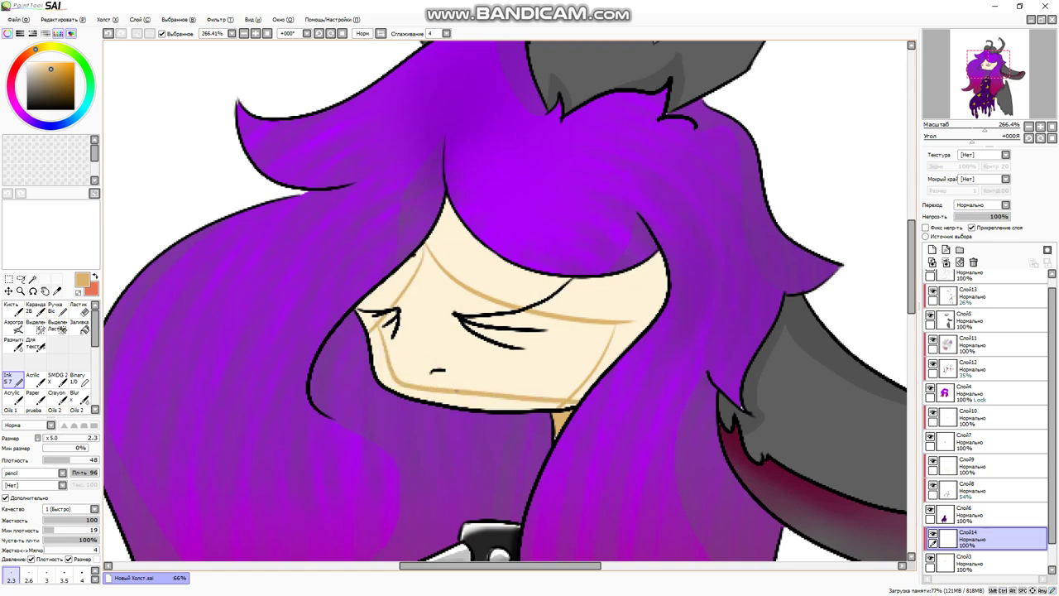
- Fill the outlined face and neck shadows with tan, clip Слой14 to Слой3 again and set its opacity to 38%
click(80, 329)
scroll(504, 302, down, 5)
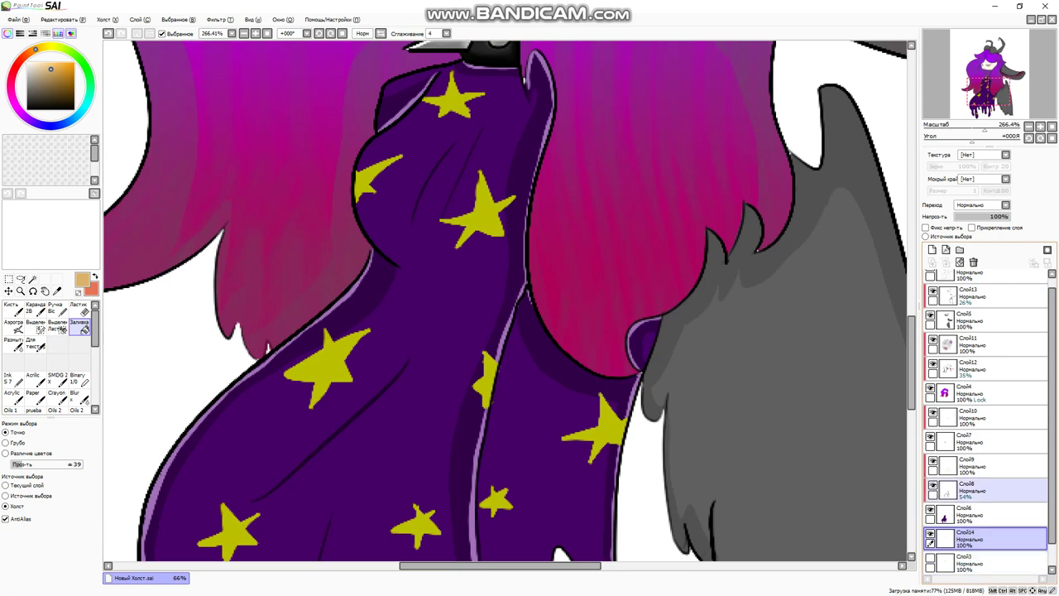
scroll(505, 302, up, 5)
key(ctrl+y)
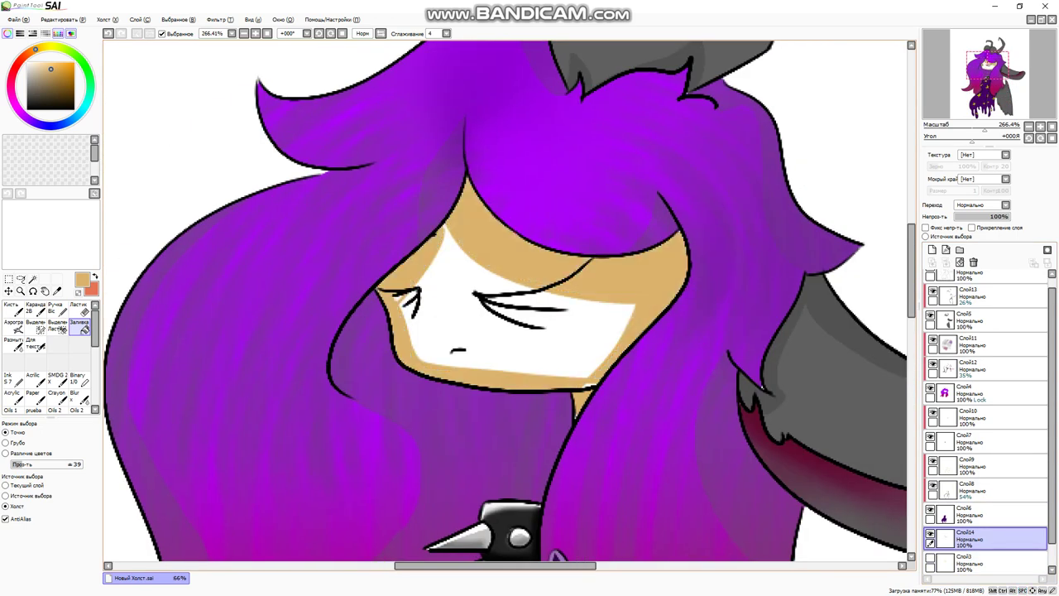
key(ctrl+y)
click(973, 227)
click(975, 216)
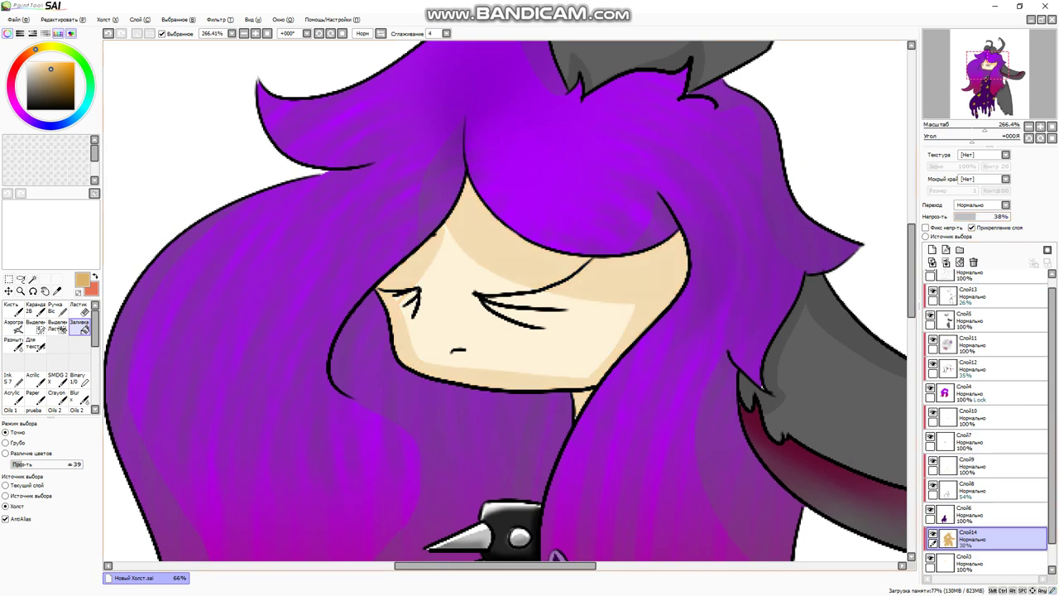
- Airbrush a soft pink blush on both cheeks below the closed eyes on Слой14
click(14, 325)
click(83, 56)
click(71, 68)
drag(509, 331, 565, 342)
drag(422, 318, 409, 331)
drag(508, 322, 579, 333)
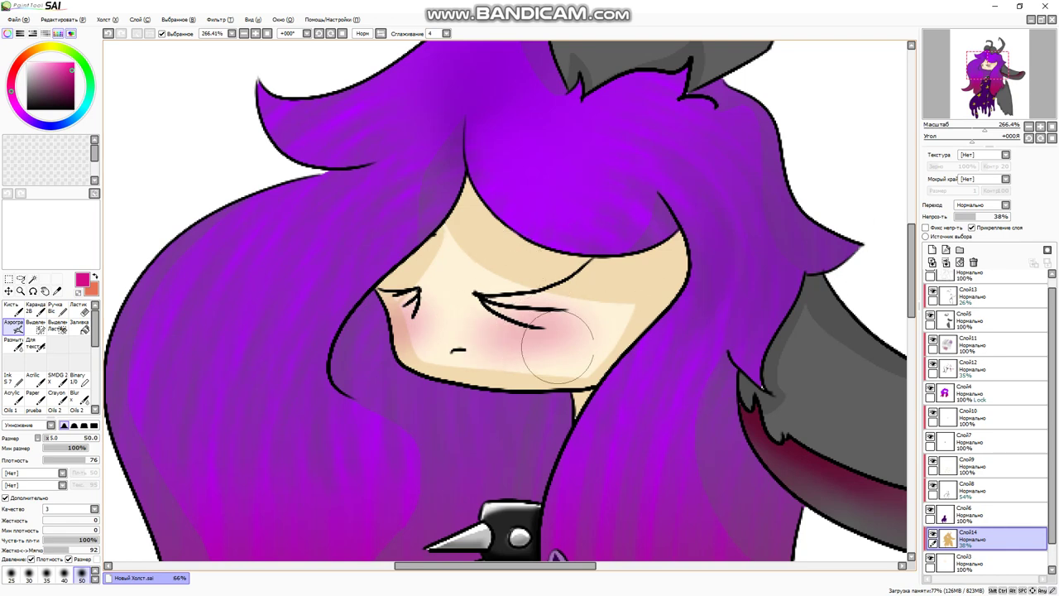
- Add a new layer directly above Слой13 for colouring the ear and horns
scroll(548, 336, down, 5)
scroll(549, 336, up, 6)
scroll(579, 290, down, 3)
scroll(579, 290, up, 3)
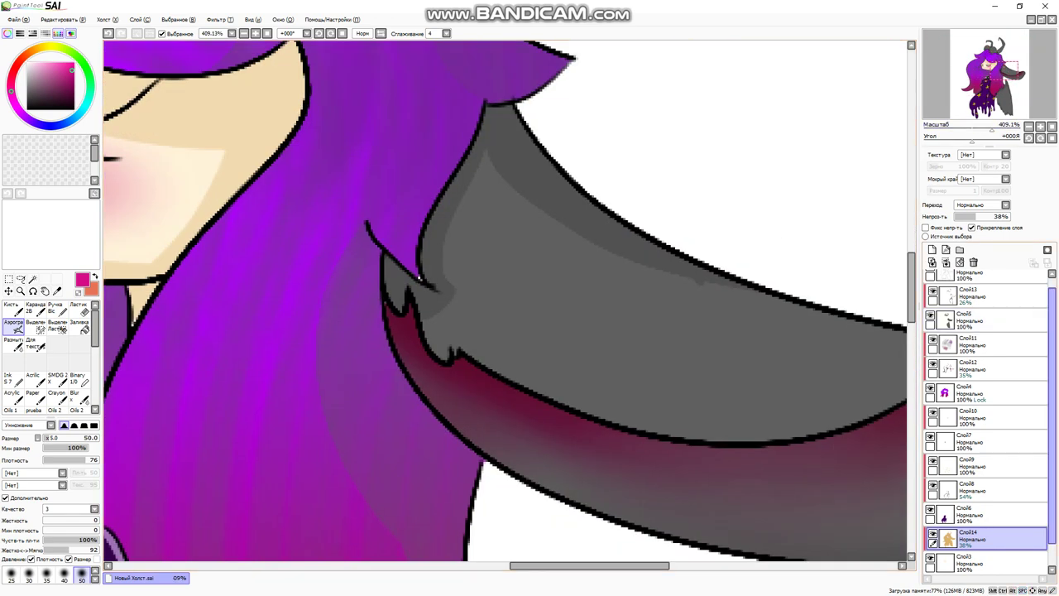
scroll(985, 331, up, 1)
click(977, 303)
click(960, 250)
click(974, 262)
click(932, 250)
scroll(550, 288, down, 4)
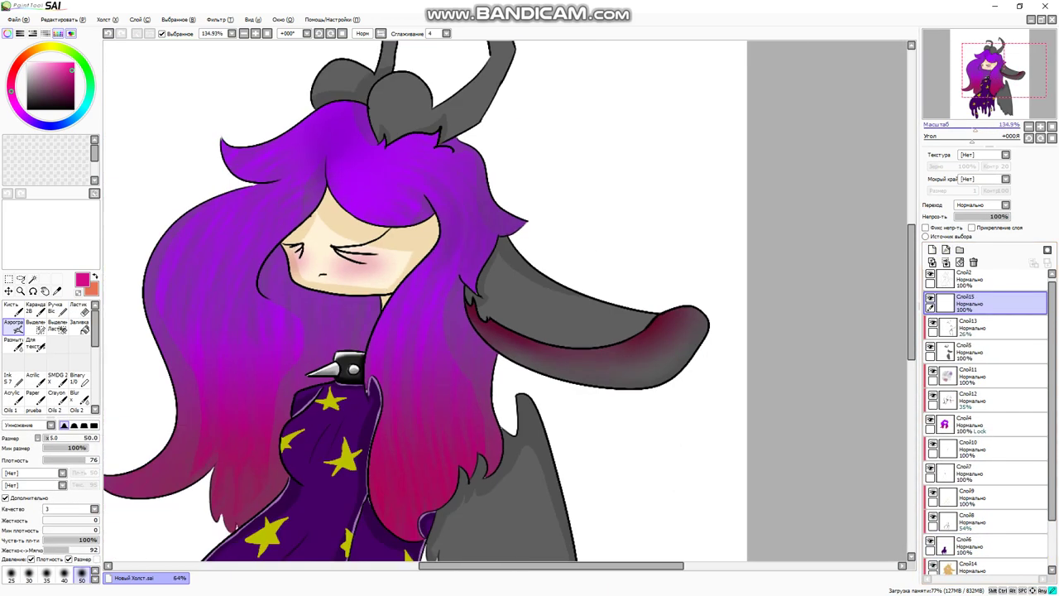
- Clip Слой15 to Слой5 and airbrush pink over the horns, the ear's upper edge and its tip at size 120
drag(550, 288, 543, 279)
scroll(542, 232, up, 2)
scroll(542, 232, left, 3)
drag(539, 177, 421, 208)
scroll(421, 207, left, 1)
scroll(590, 168, up, 2)
scroll(590, 168, right, 1)
mouse_move(590, 168)
mouse_down()
mouse_move(553, 198)
mouse_move(514, 206)
mouse_up()
drag(710, 381, 753, 427)
key(ctrl+z)
key(ctrl+z)
key(ctrl+z)
key(ctrl+z)
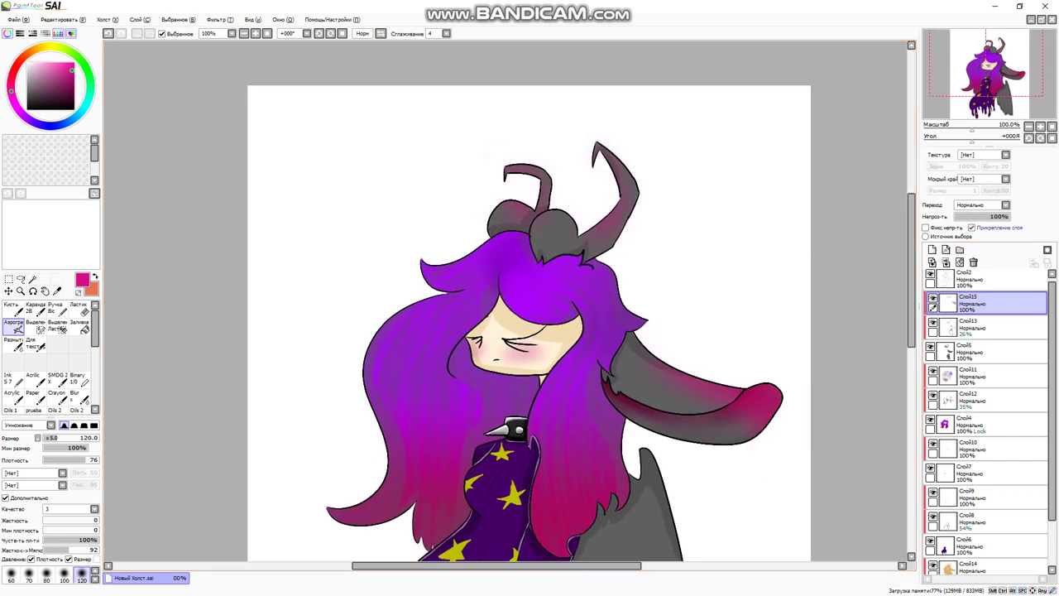
- Undo the last airbrush stroke and set Слой15's opacity to 52%
scroll(711, 381, down, 6)
scroll(710, 380, right, 1)
key(ctrl+z)
scroll(638, 446, up, 2)
scroll(638, 446, left, 1)
scroll(638, 446, down, 2)
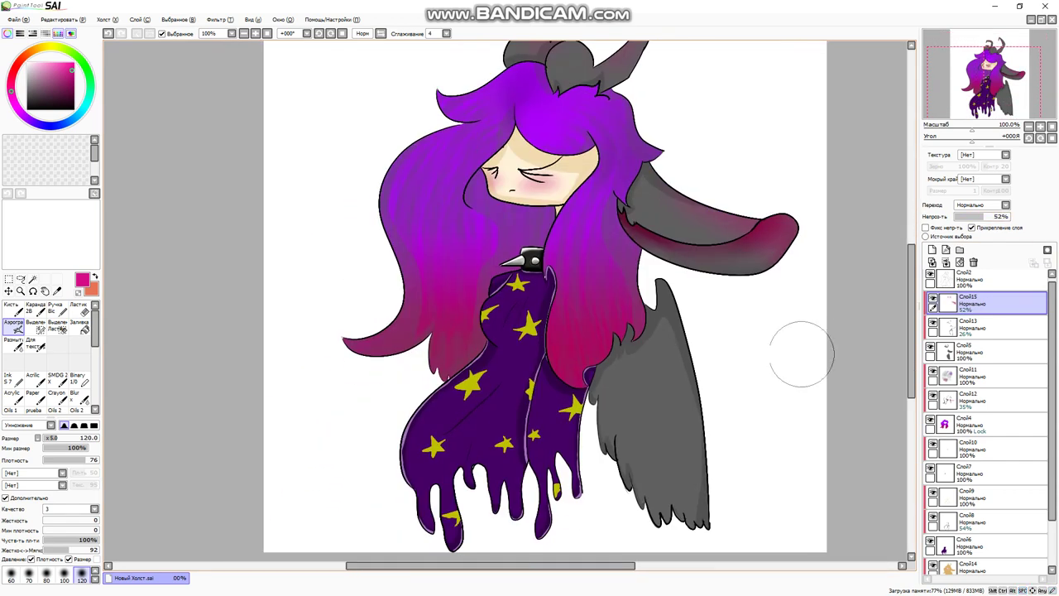
- Add a new layer directly below Слой3 for the background
scroll(547, 298, up, 2)
scroll(546, 298, right, 1)
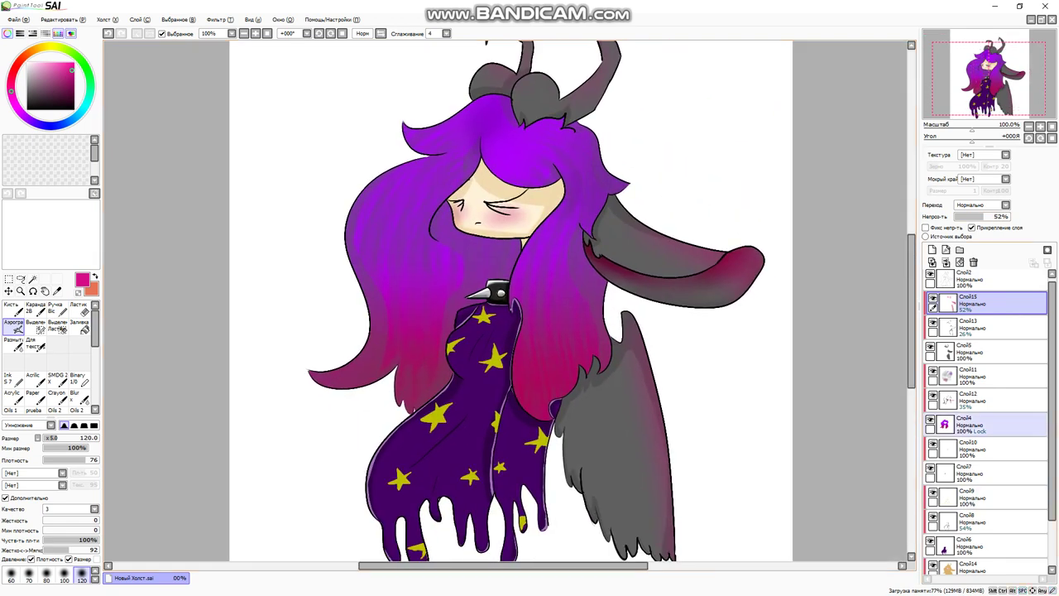
scroll(985, 414, down, 3)
click(973, 538)
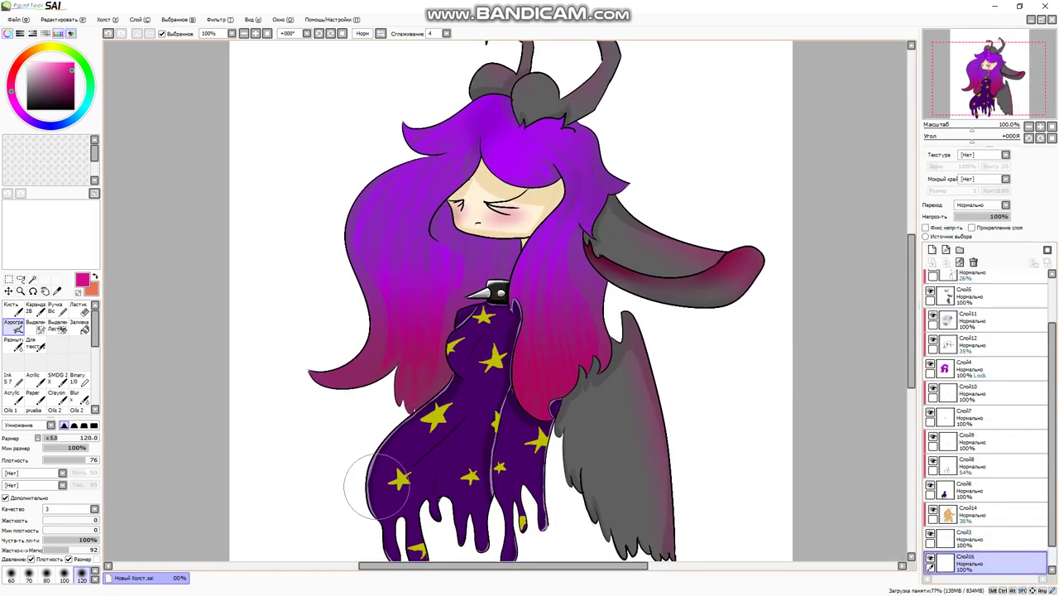
- Switch to the browser and look through the VK photo gallery's drawings for background references
key(super)
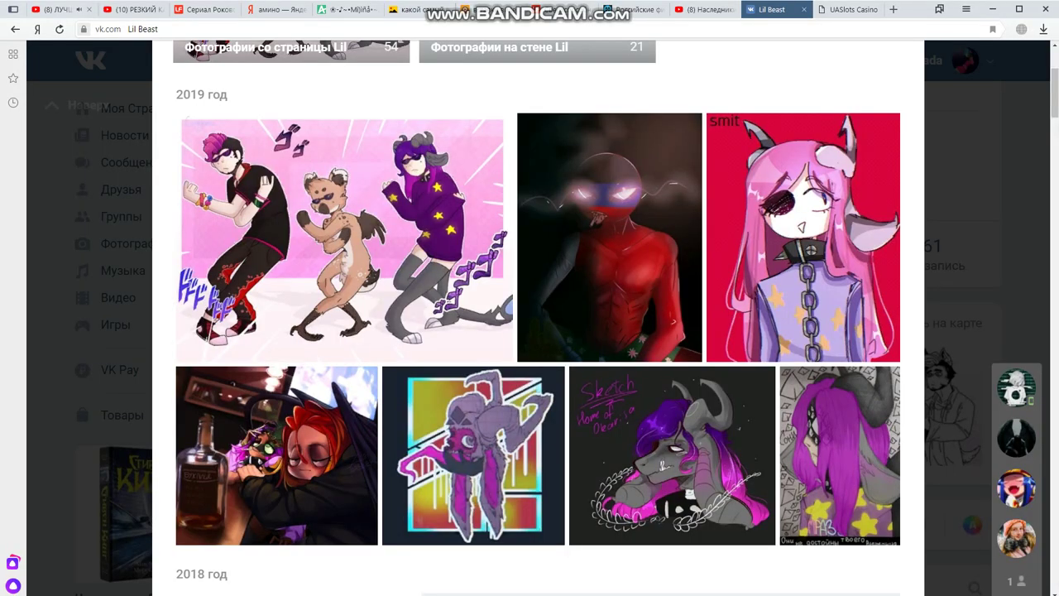
scroll(538, 331, down, 4)
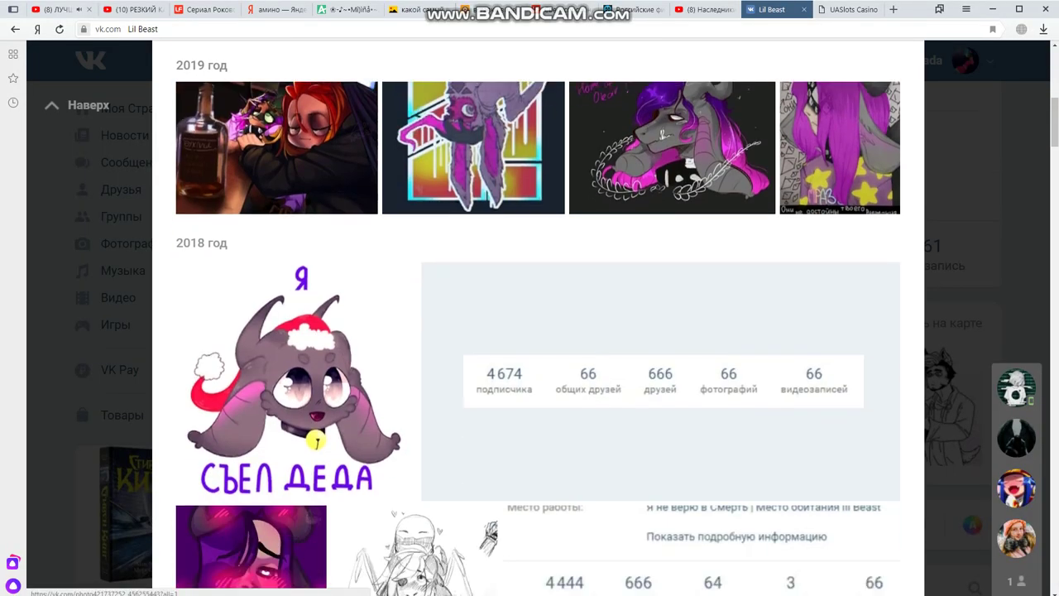
scroll(538, 331, down, 1)
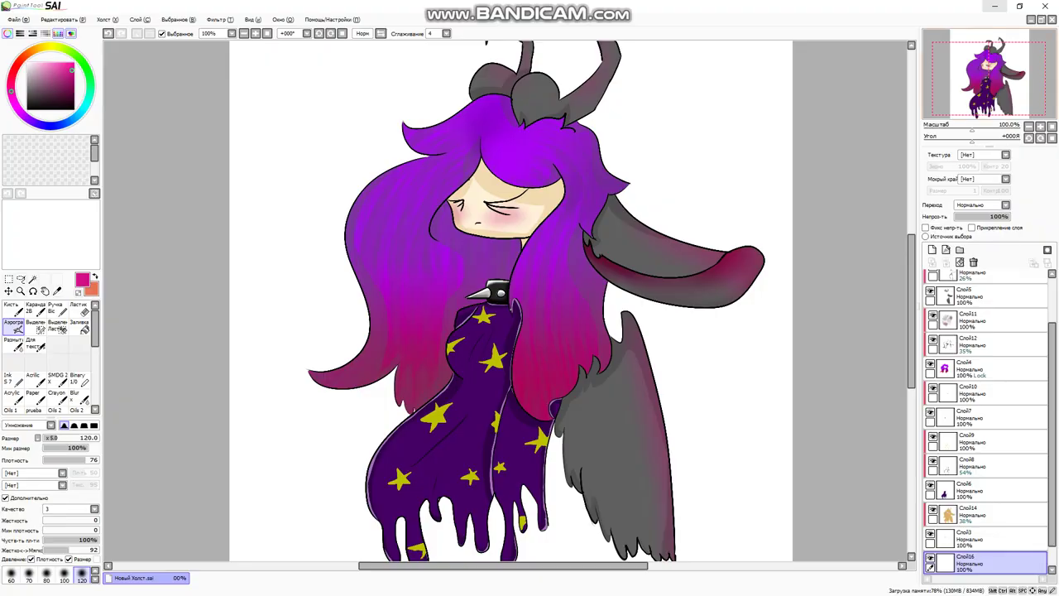
- Select a large square behind the character and fill it with bright pink on Слой16, using the current layer as the fill source
scroll(608, 364, down, 4)
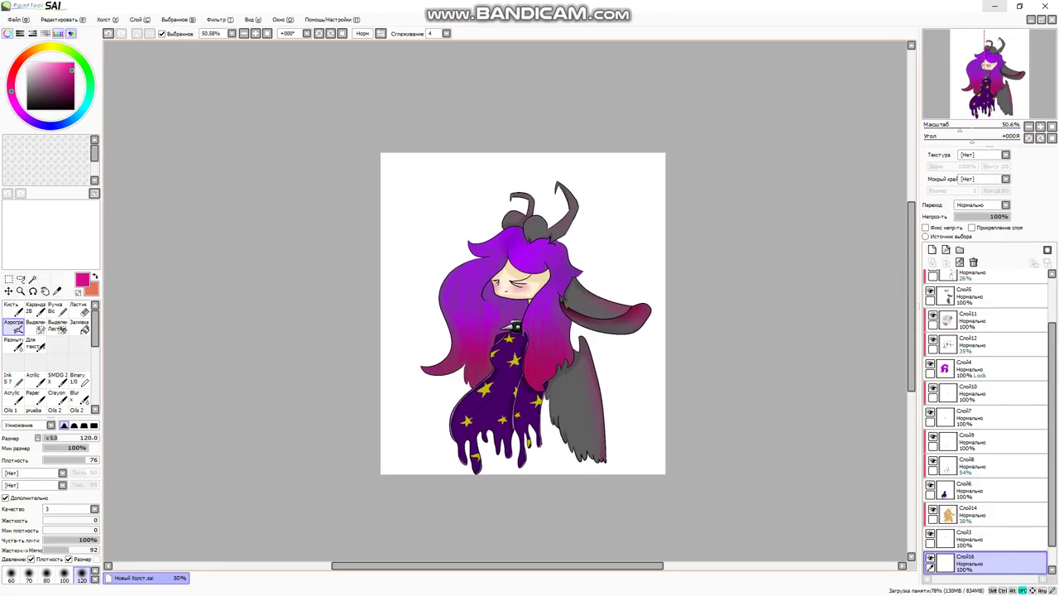
key(ctrl+t)
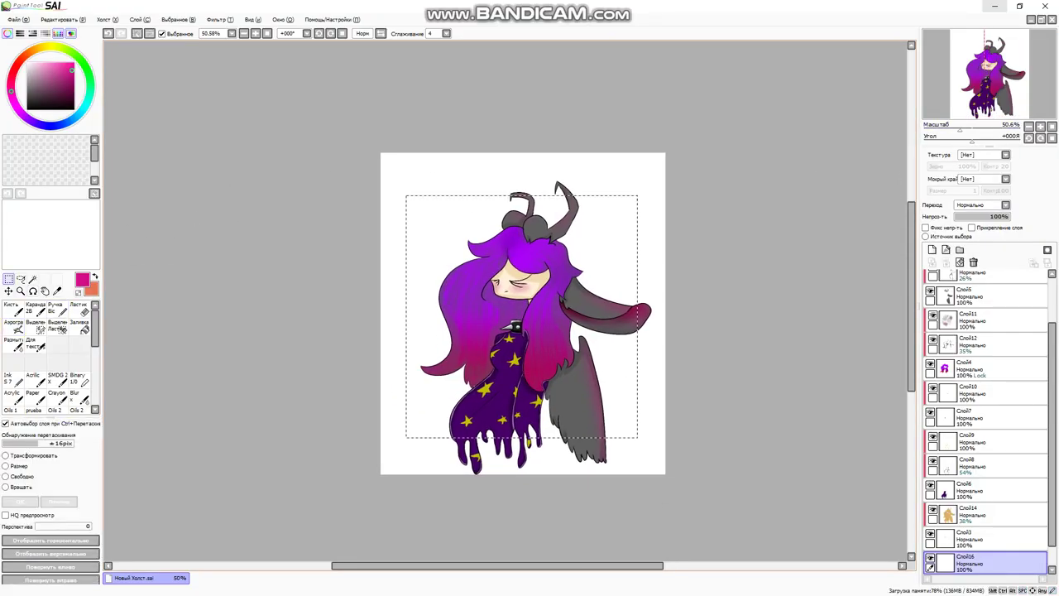
click(80, 326)
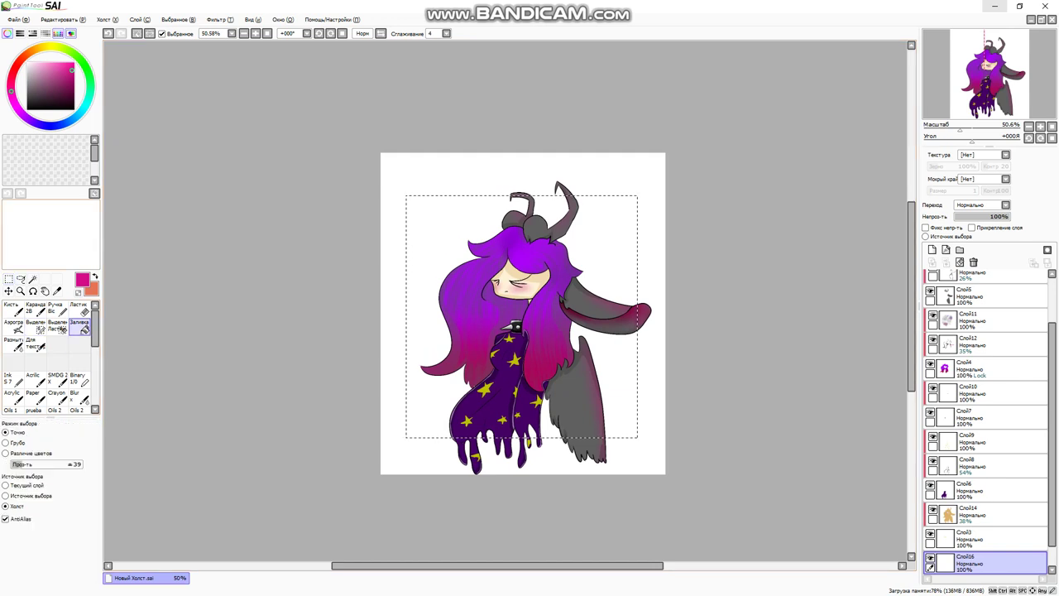
click(431, 217)
key(ctrl+z)
click(6, 485)
click(430, 217)
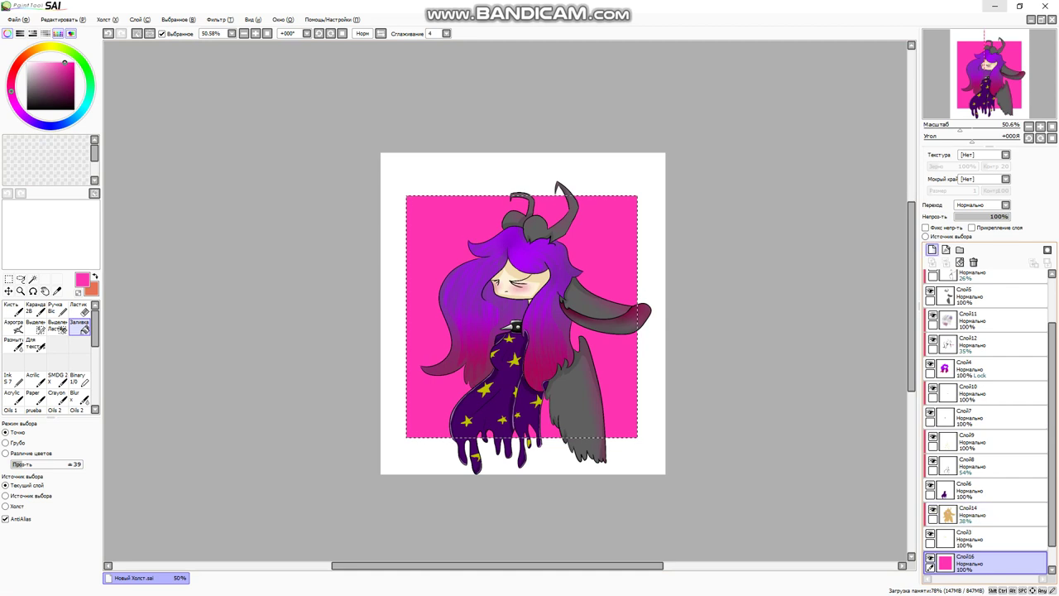
- Add a new layer with a white shape and transform it into a slim slanted diamond in the pink square's upper-left corner
click(931, 249)
click(31, 73)
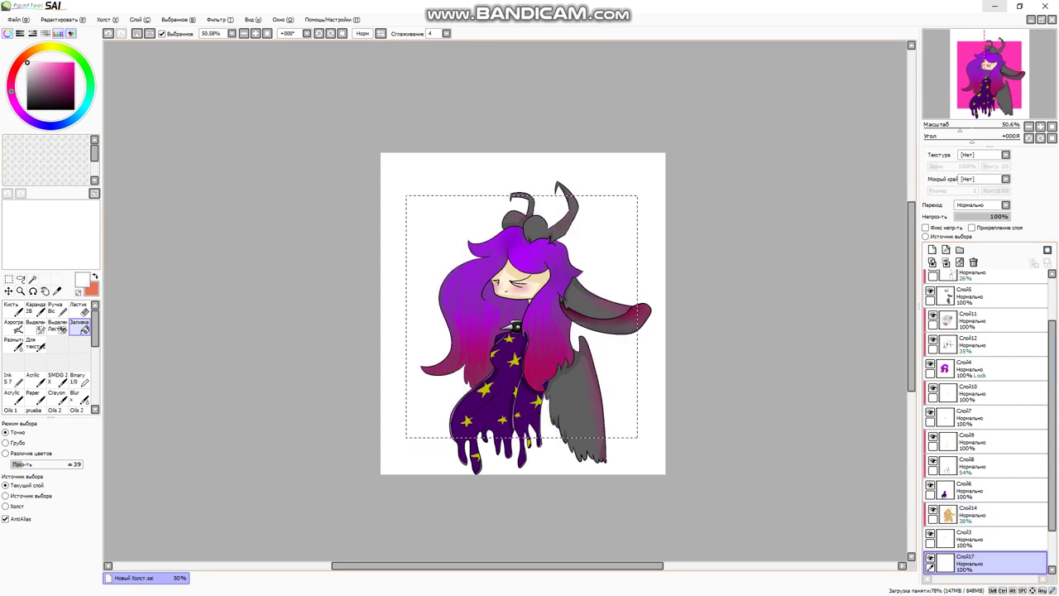
key(ctrl+t)
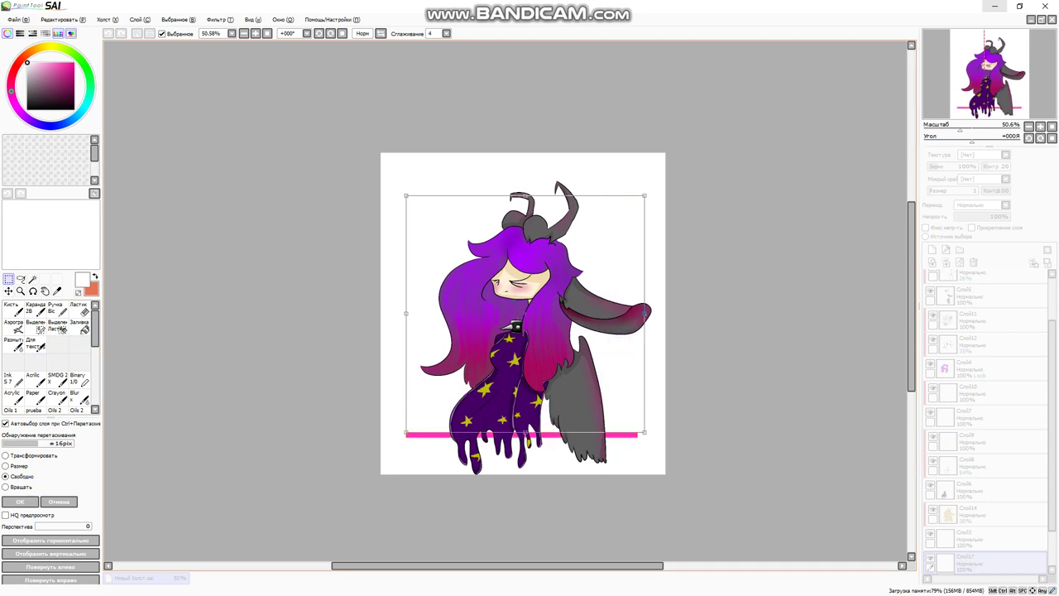
drag(548, 234, 393, 414)
drag(503, 289, 450, 246)
key(ctrl+z)
key(ctrl+z)
key(ctrl+z)
key(ctrl+z)
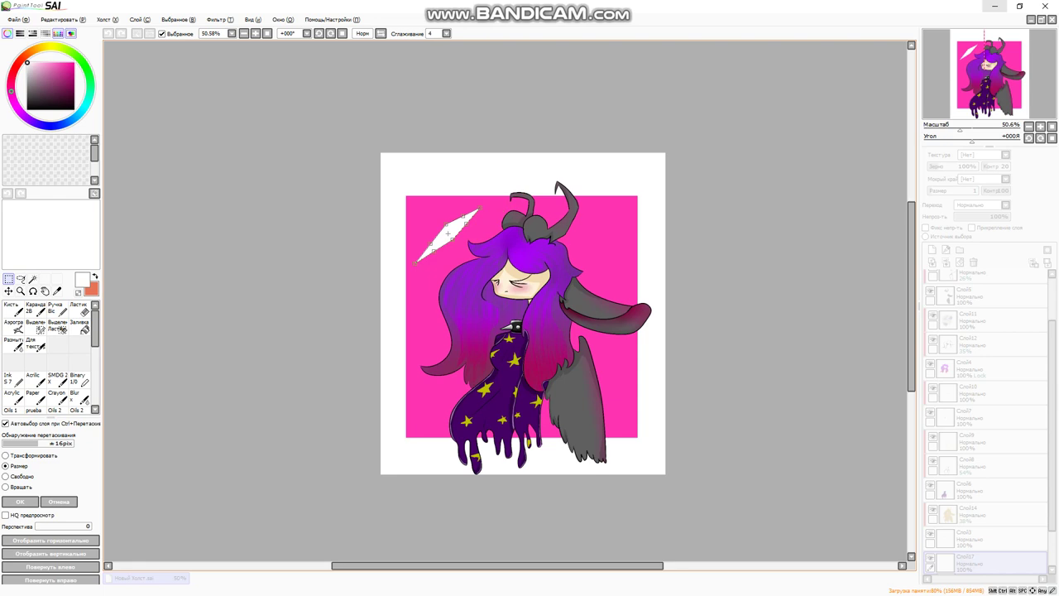
key(Return)
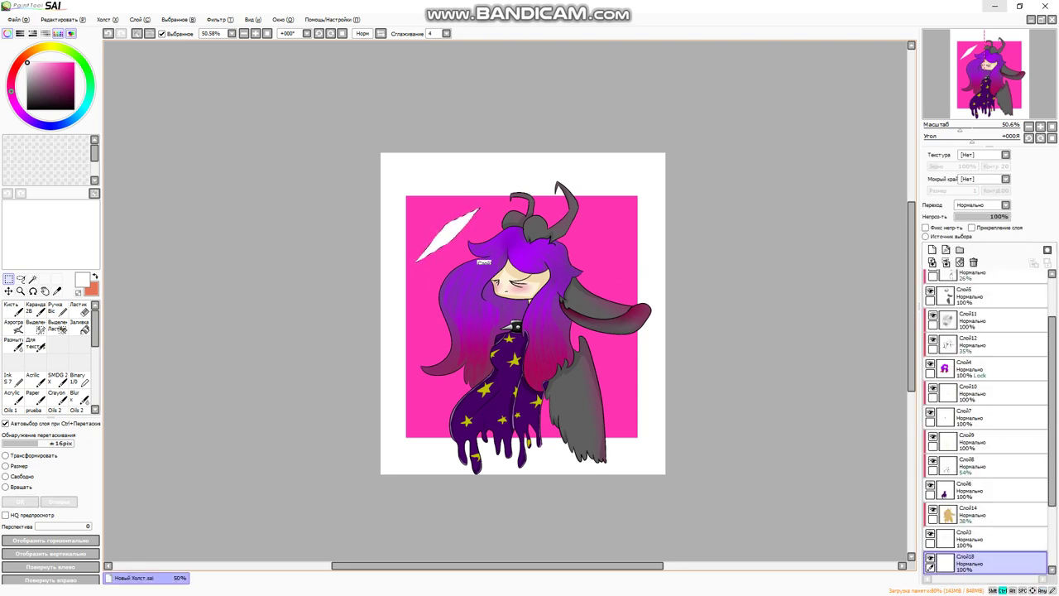
- Merge Слой17 into the pink background layer Слой16 and add a new layer above Слой18
key(ctrl+v)
key(ctrl+t)
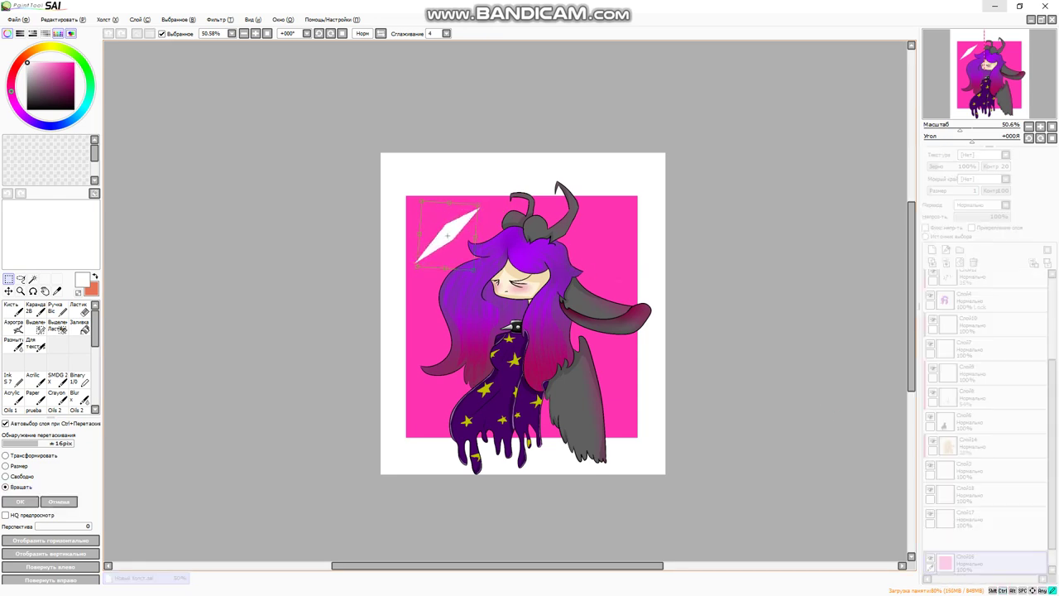
key(Return)
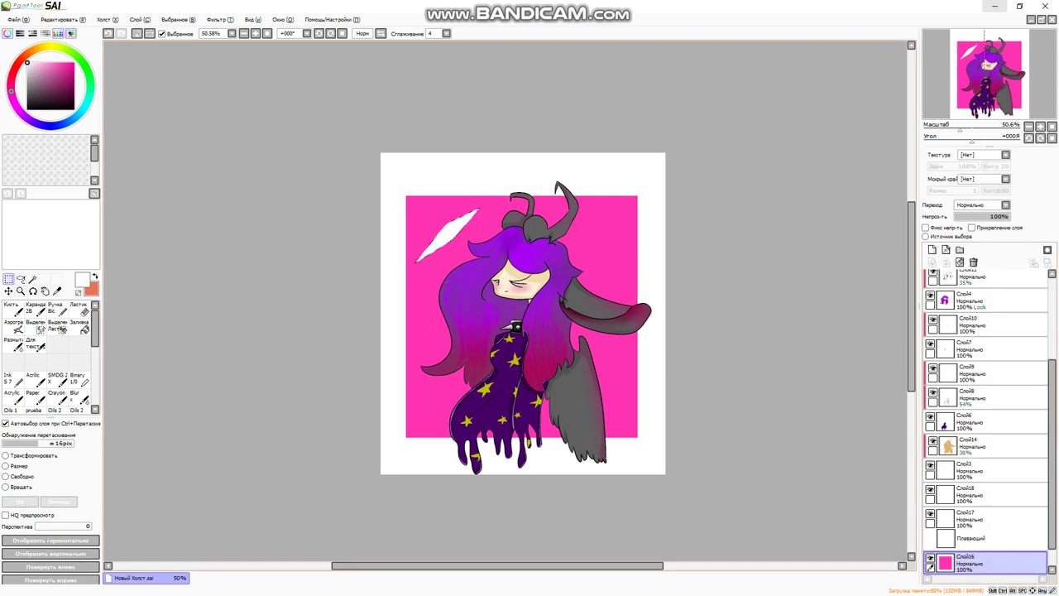
key(ctrl+e)
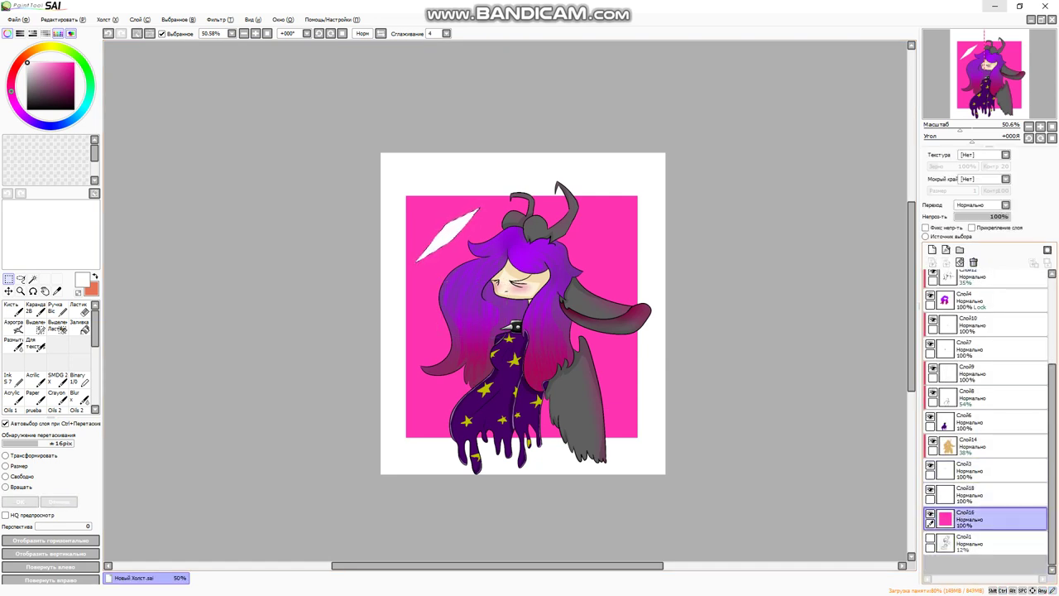
key(ctrl+shift+n)
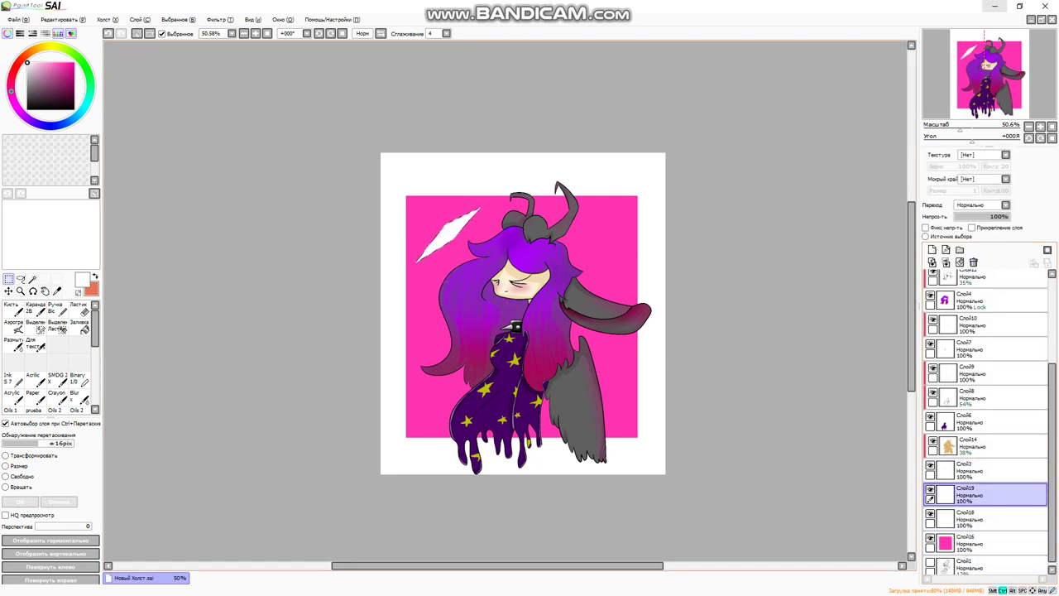